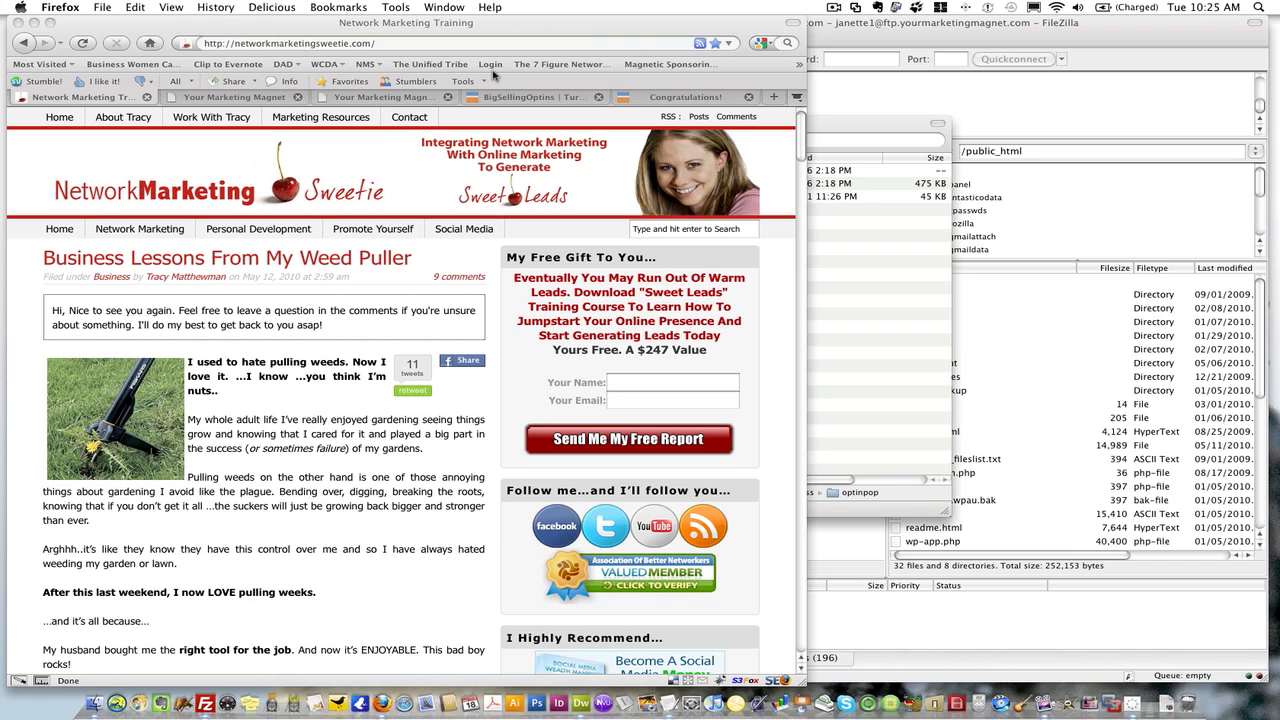
Step: Reload the Network Marketing Sweetie blog to view its opt-in pop-up, and close the pop-up
left_click(387, 159)
left_click(83, 43)
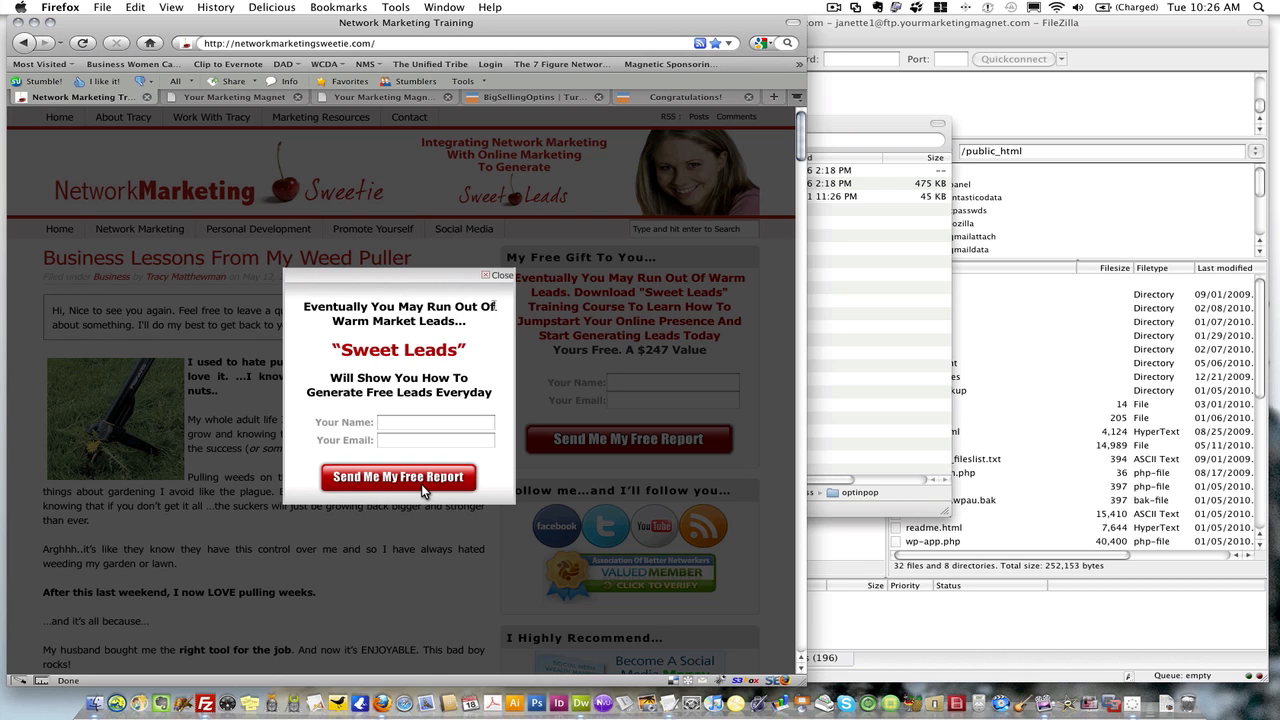
left_click(500, 276)
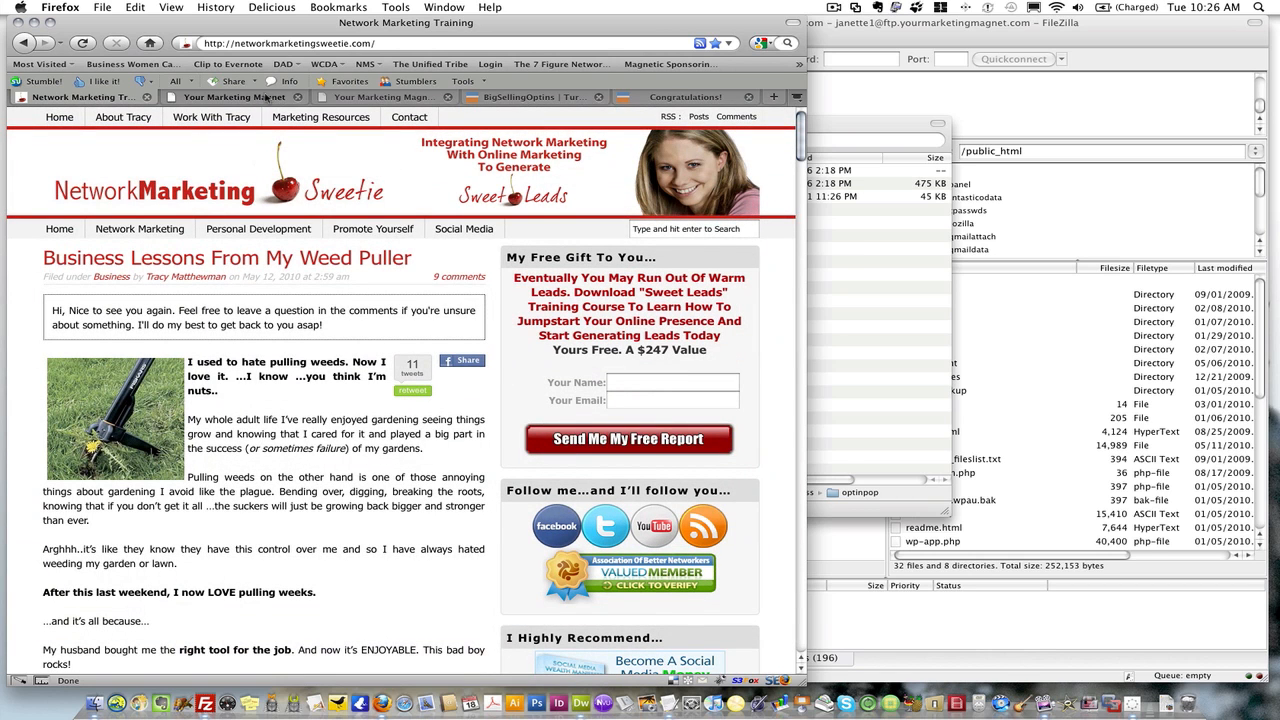
Step: Look over the Your Marketing Magnet home page and the BigSellingOptins sign-up and OptinPop download pages
left_click(267, 98)
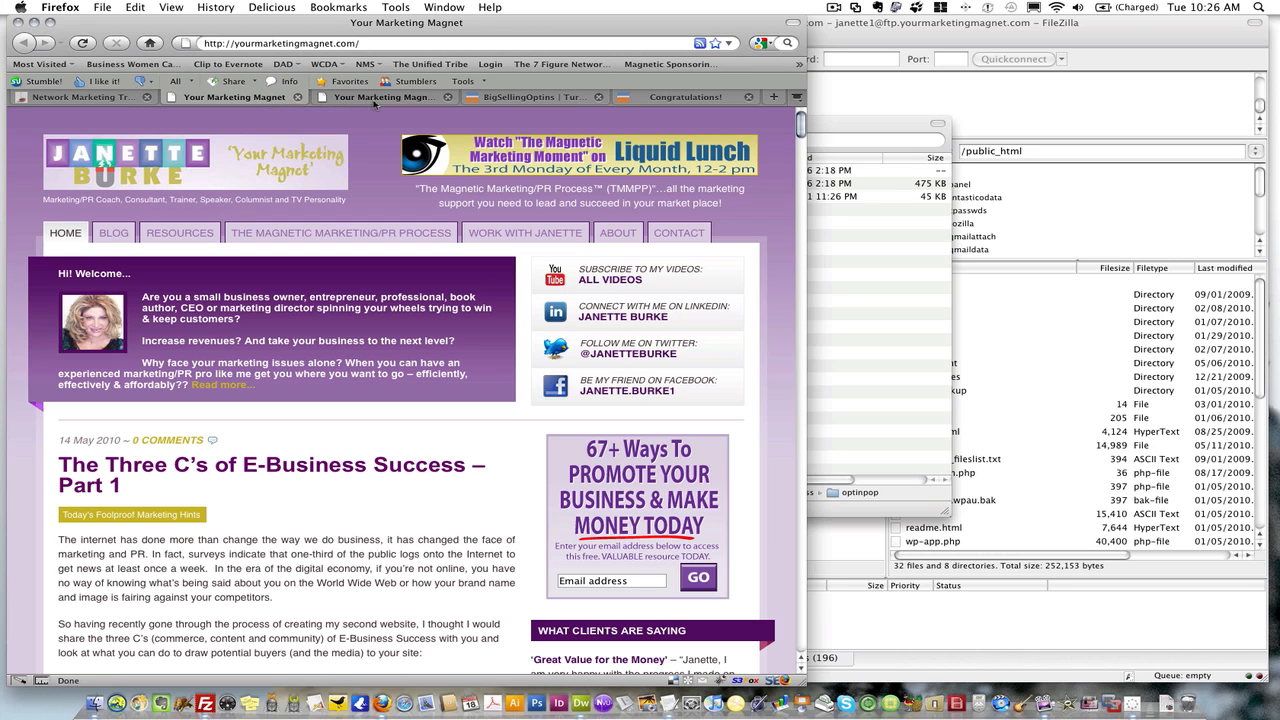
left_click(514, 97)
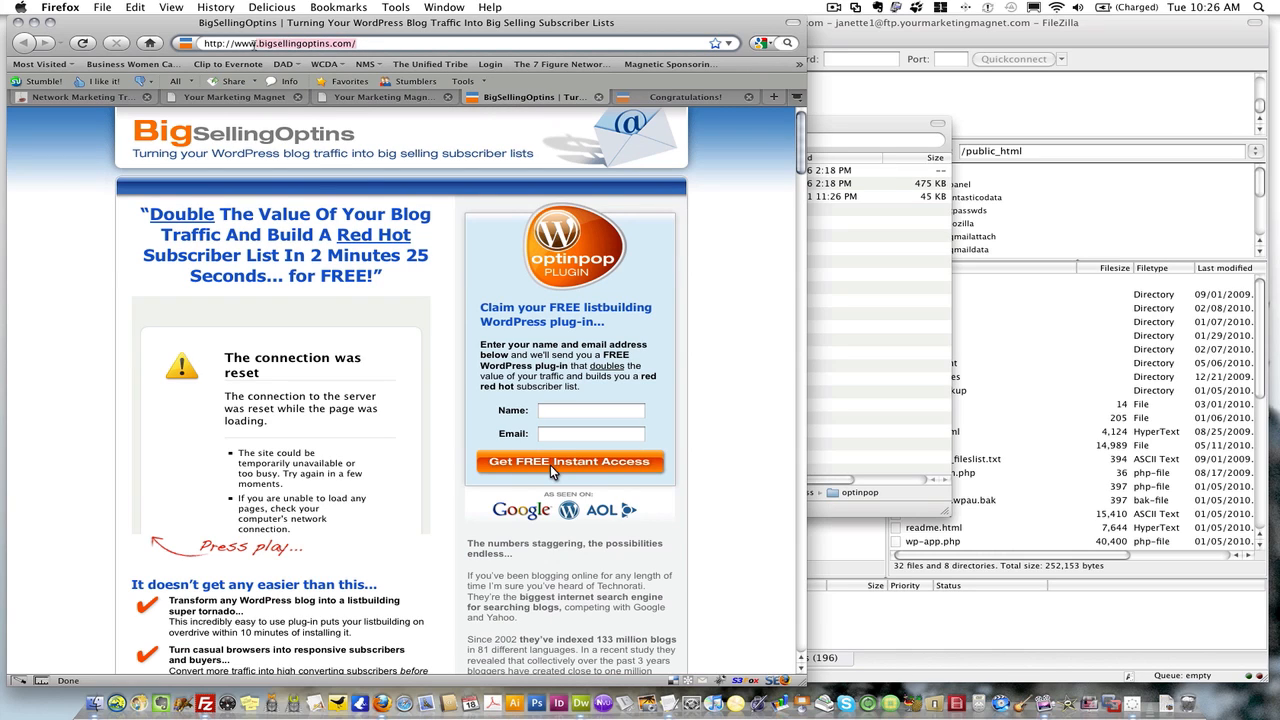
left_click(379, 43)
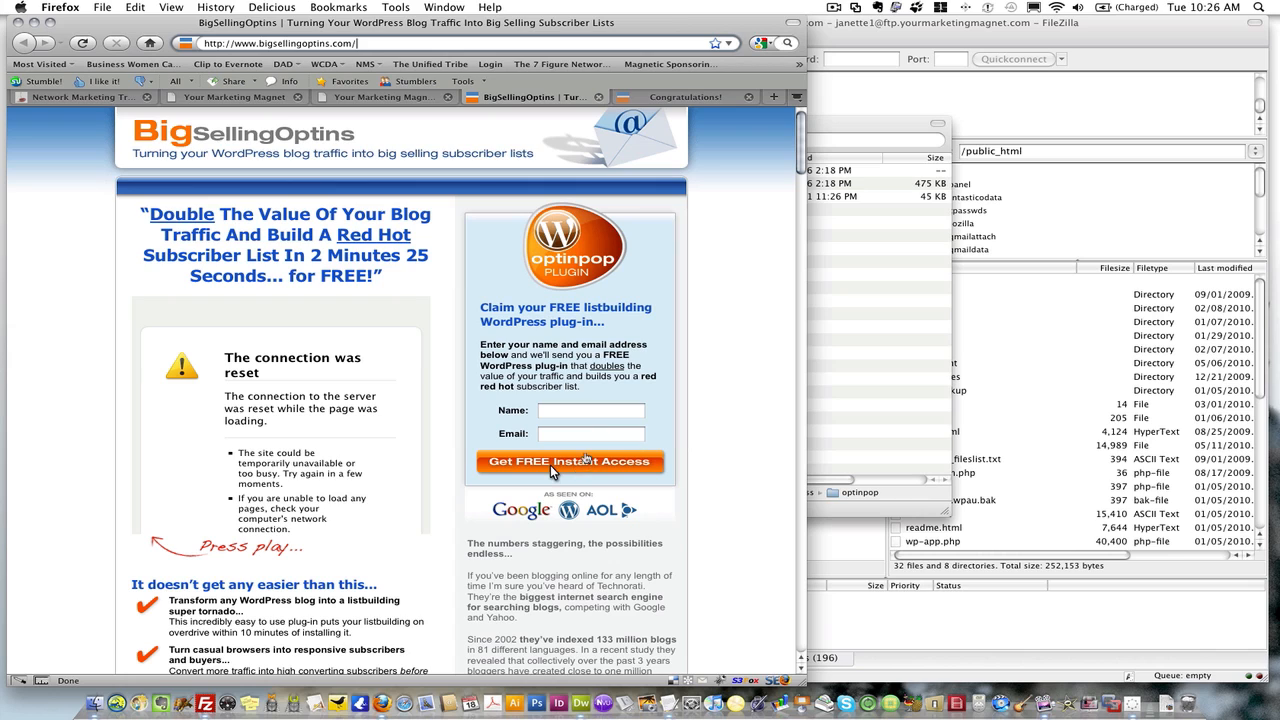
left_click(676, 97)
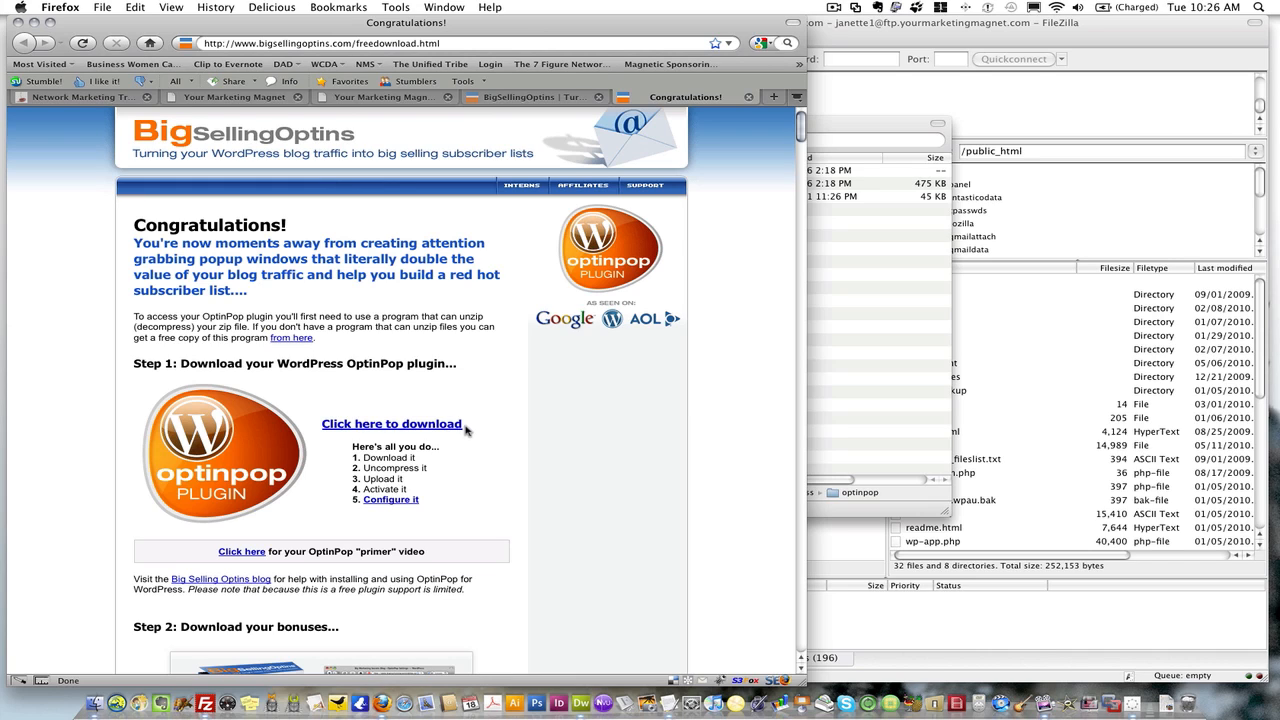
Step: Open the WordPress dashboard of Your Marketing Magnet and go to the page for uploading a plugin in .zip format
left_click(393, 97)
left_click(482, 355)
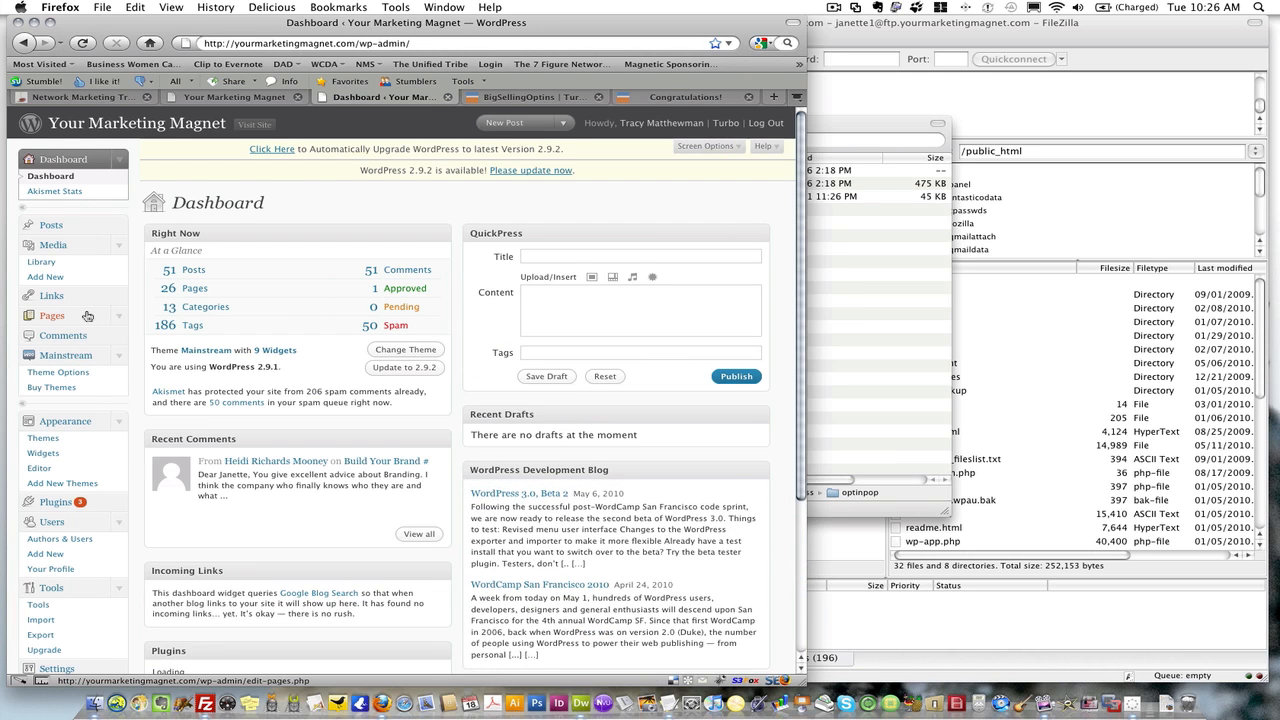
scroll(89, 426, "down", 1)
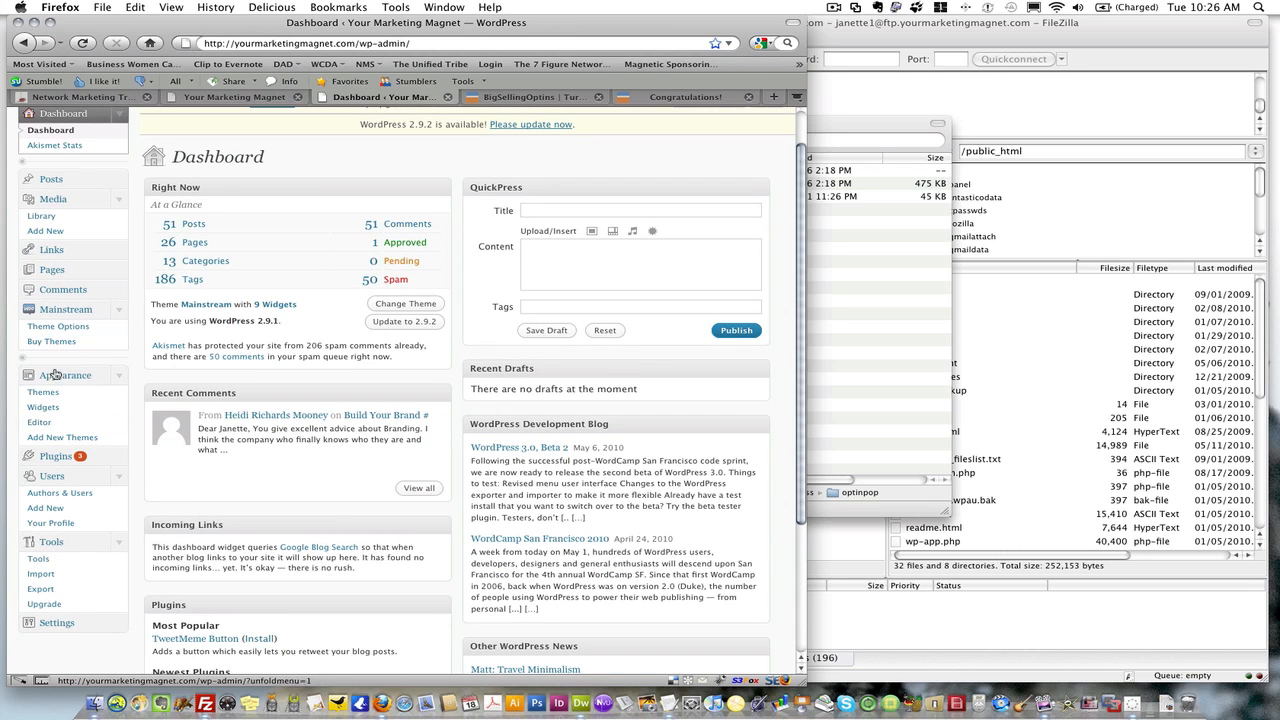
scroll(56, 465, "up", 1)
scroll(60, 468, "down", 1)
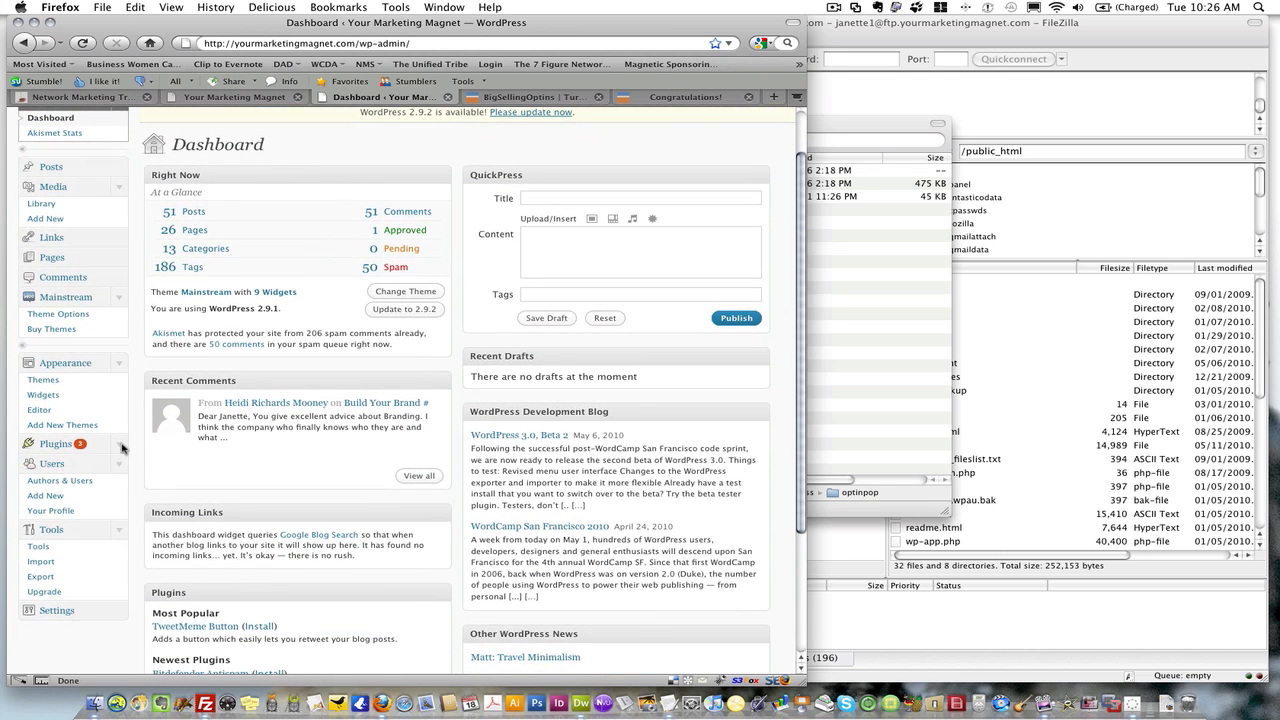
left_click(118, 445)
scroll(80, 442, "down", 1)
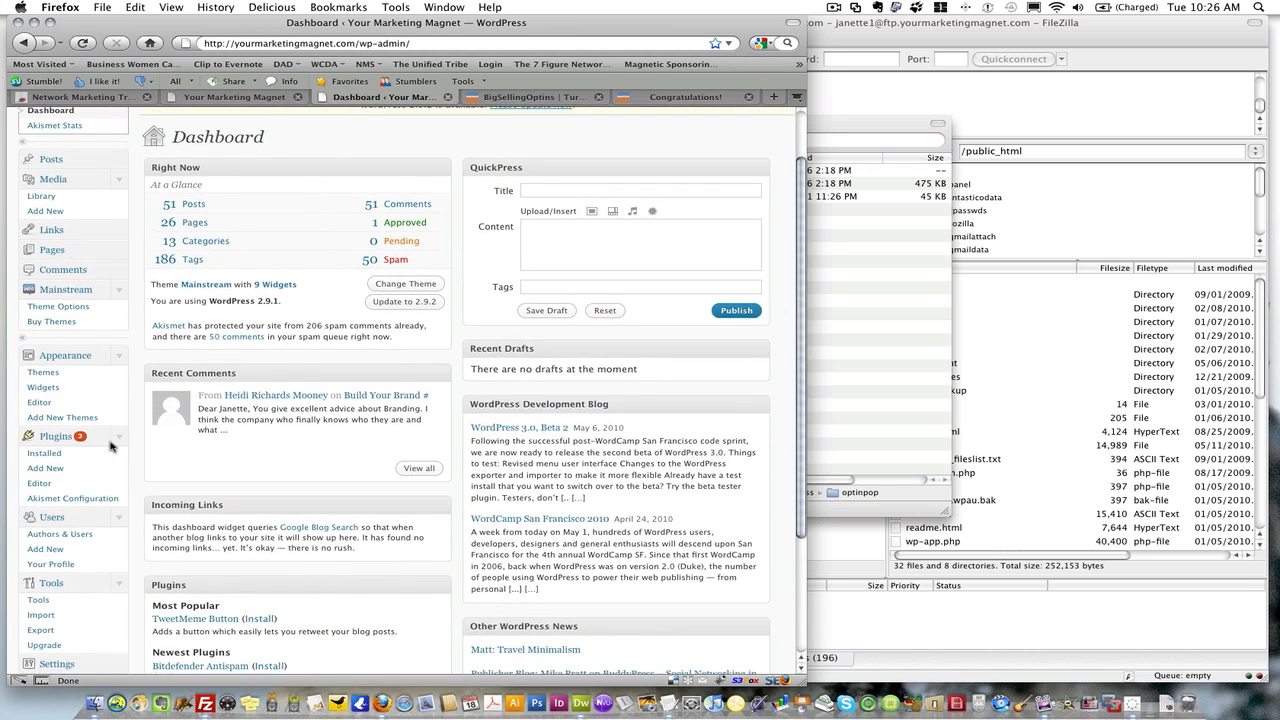
left_click(44, 470)
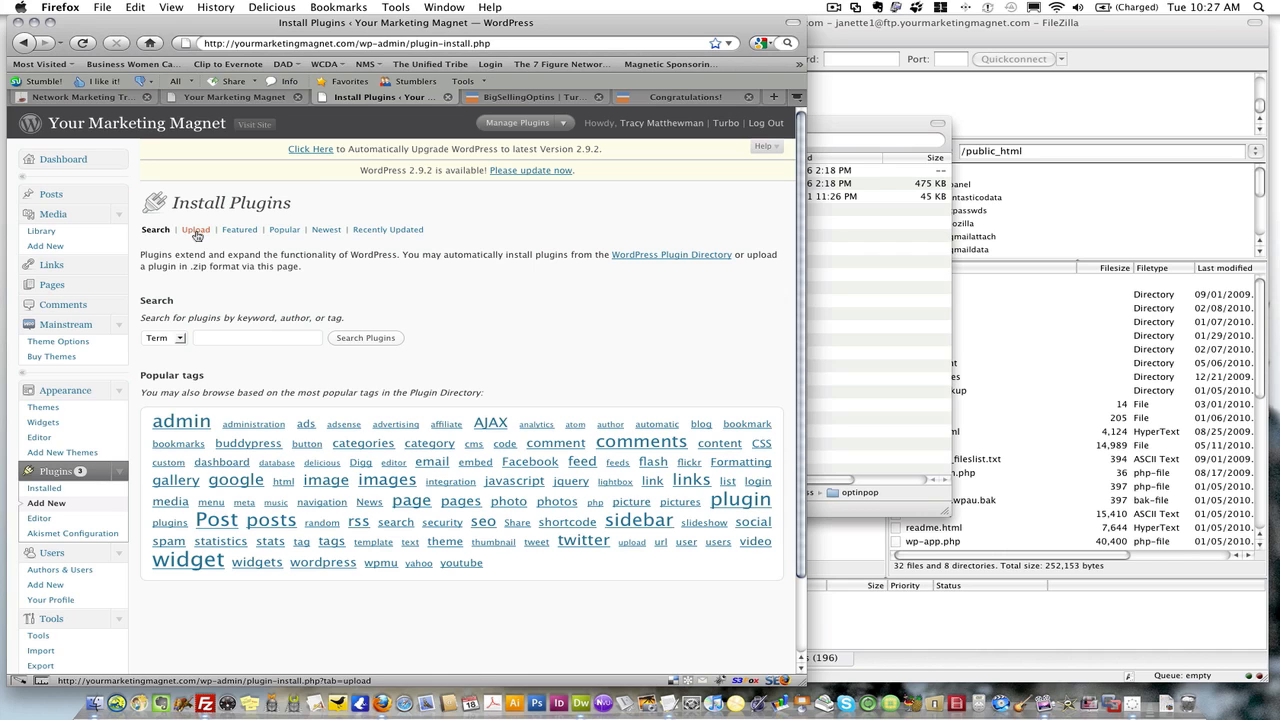
left_click(195, 231)
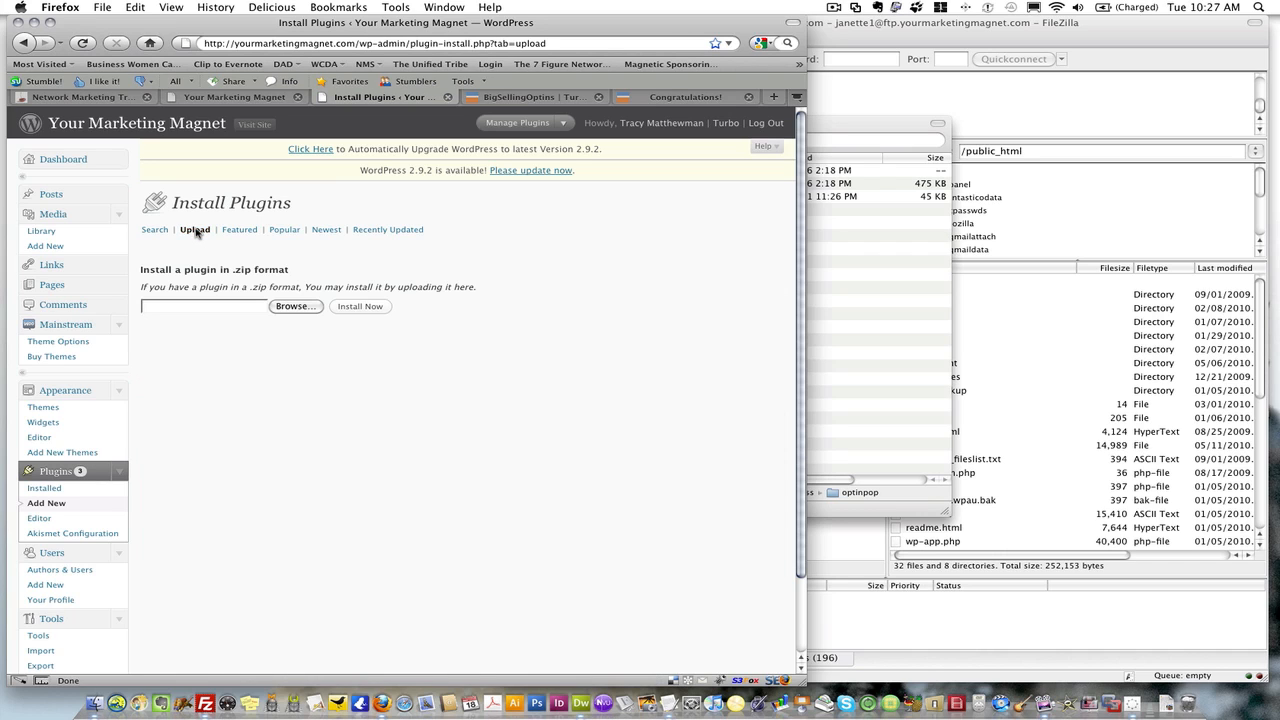
Step: Browse for the plugin file and open the wordpress folder inside Development Toolkit in the Downloads folder of the Files drive
left_click(296, 306)
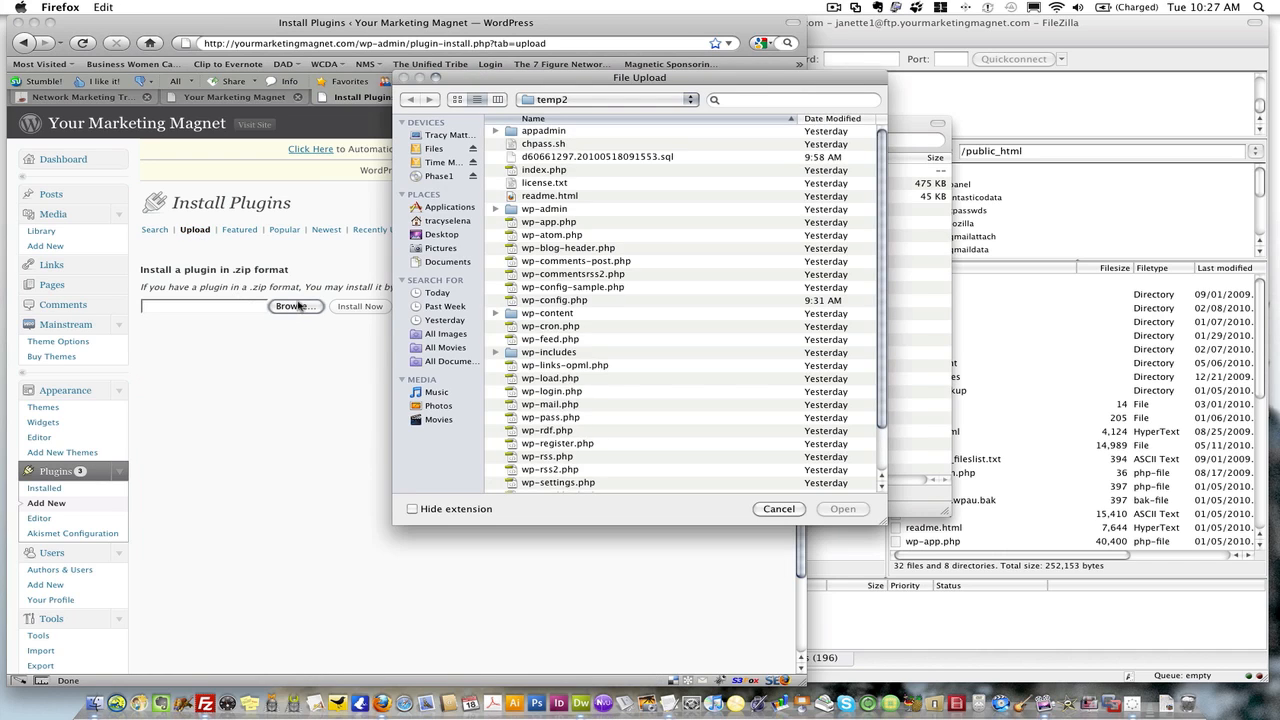
left_click(440, 149)
left_click(559, 197)
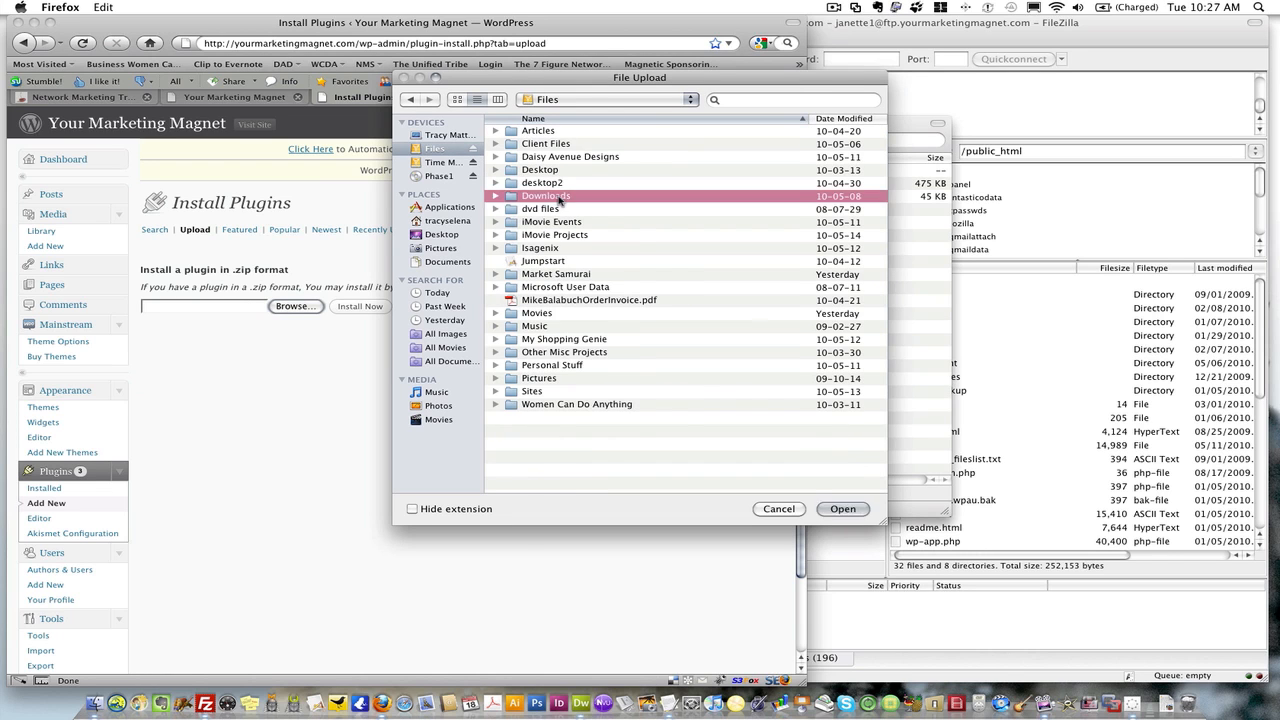
double_click(559, 197)
scroll(598, 303, "down", 15)
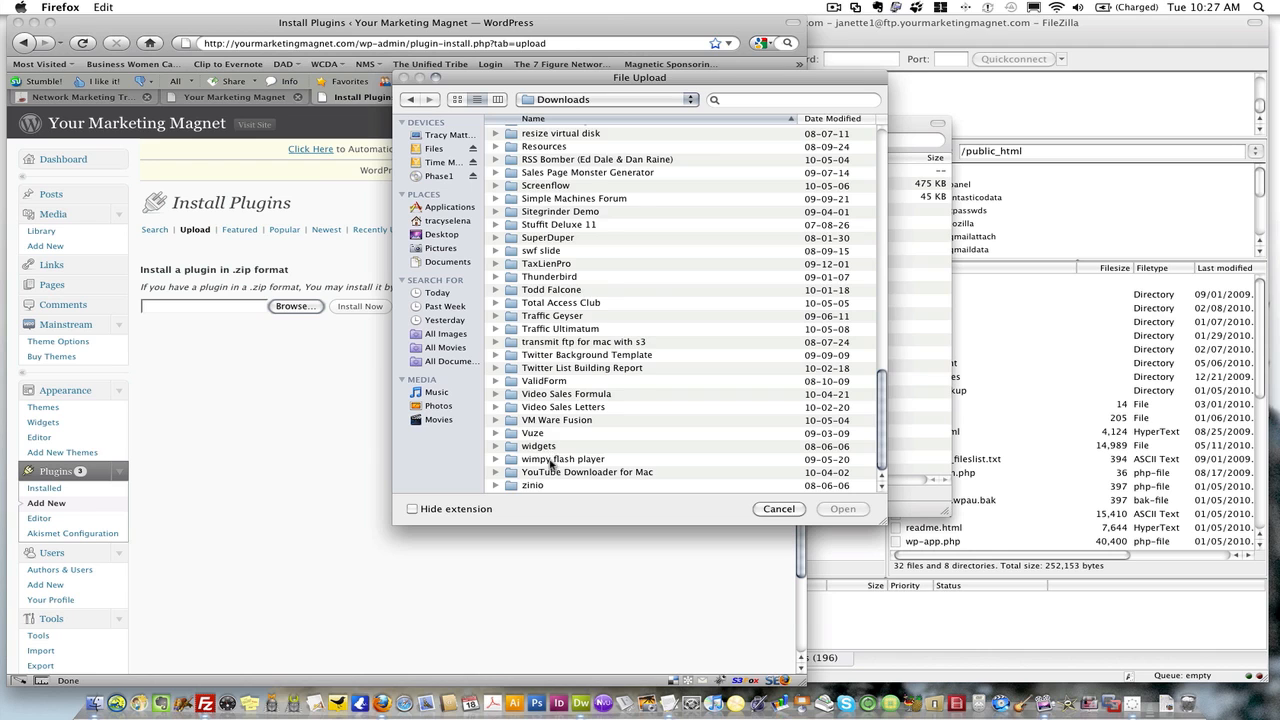
scroll(551, 462, "up", 10)
double_click(572, 367)
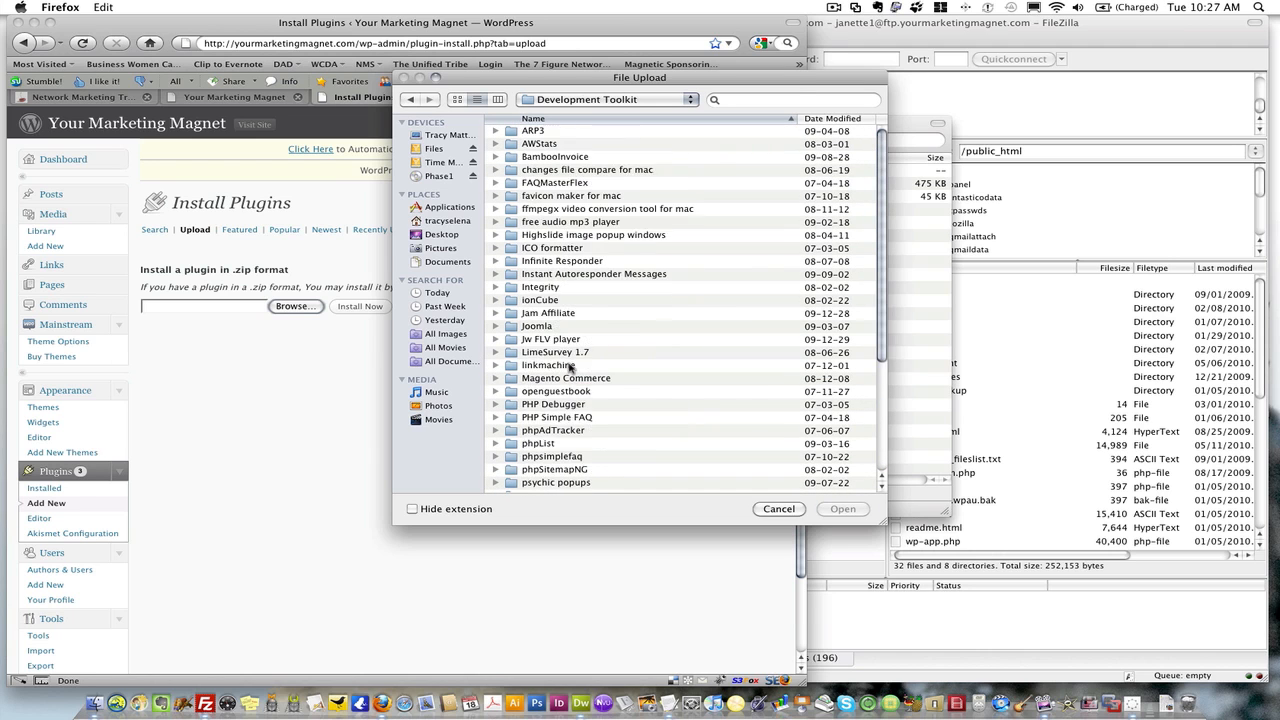
scroll(570, 367, "down", 5)
double_click(557, 459)
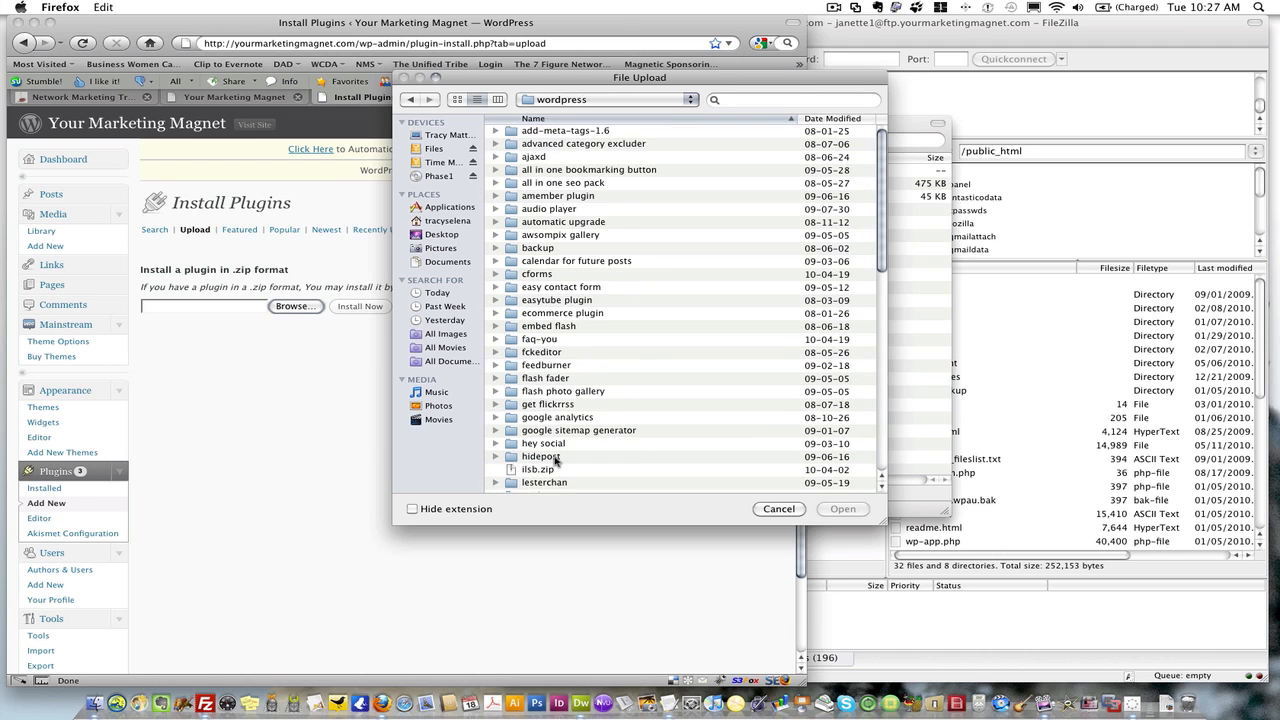
Step: Choose optinpop-2.1.zip from the optinpop folder as the plugin file to upload
scroll(555, 460, "down", 15)
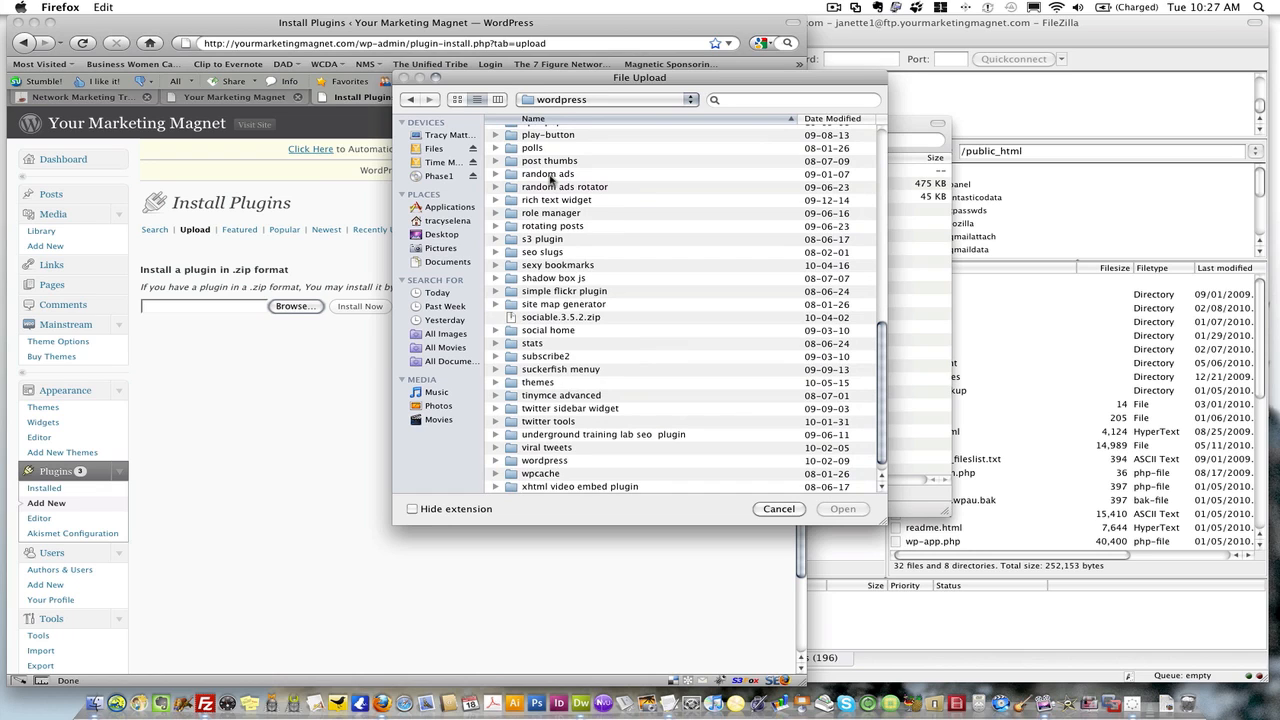
scroll(549, 179, "up", 5)
double_click(550, 200)
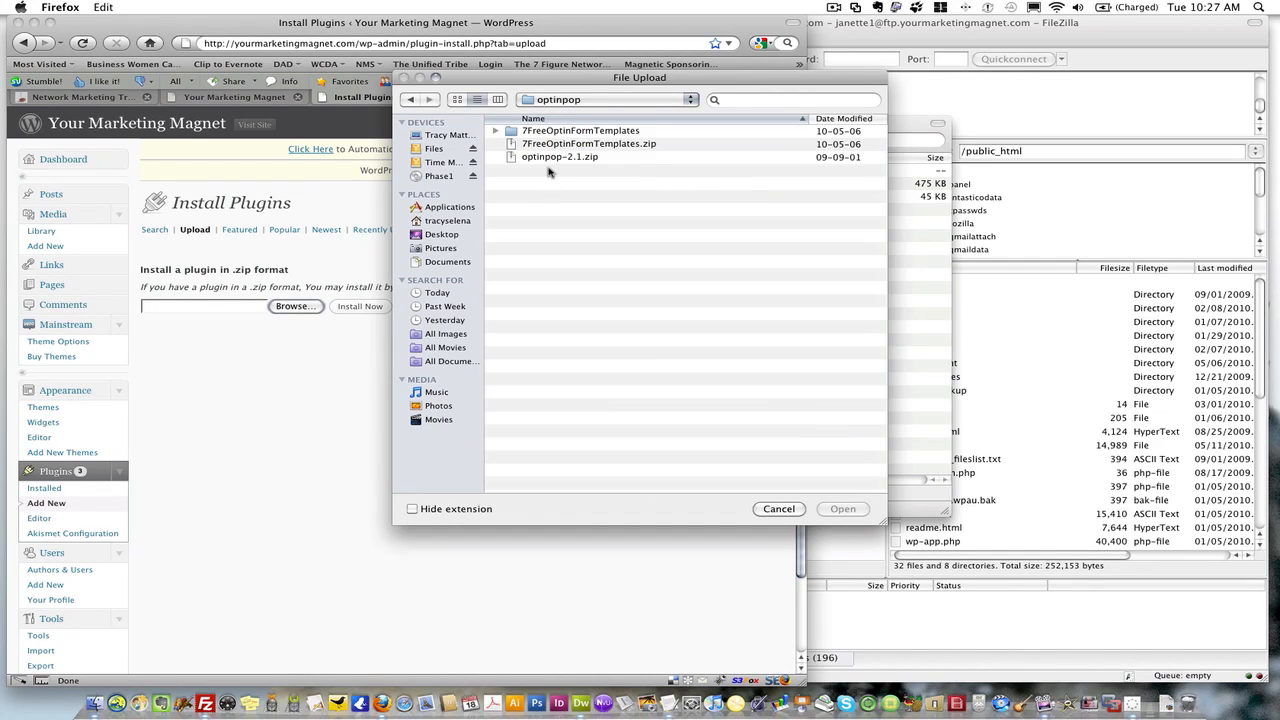
left_click(552, 158)
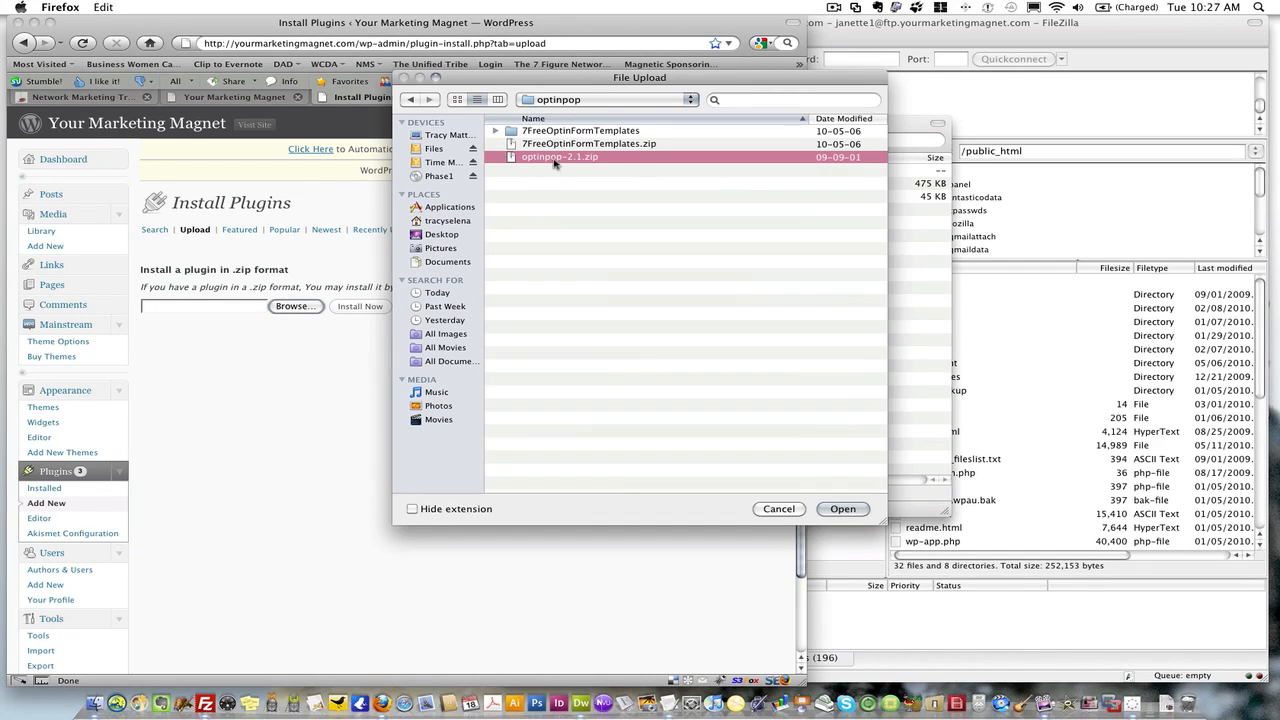
left_click(843, 509)
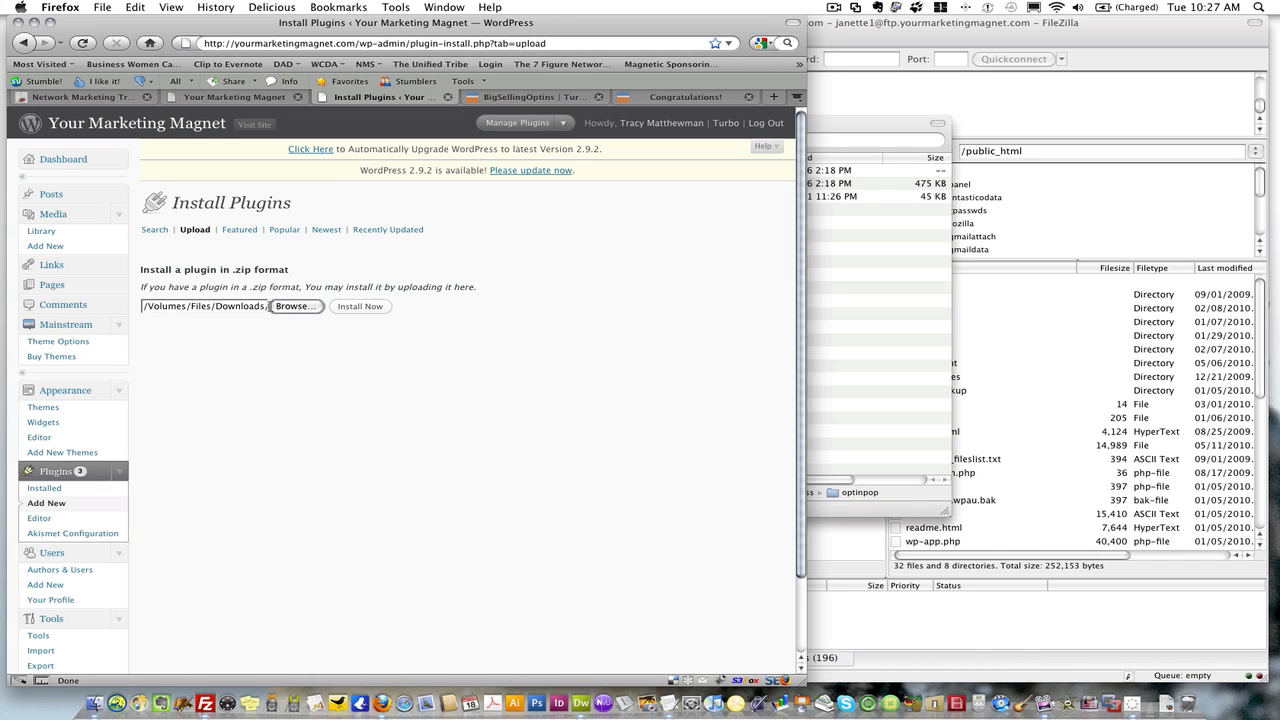
Step: Install and activate the OptinPop plugin, and open its OptinPop Settings page
left_click(360, 306)
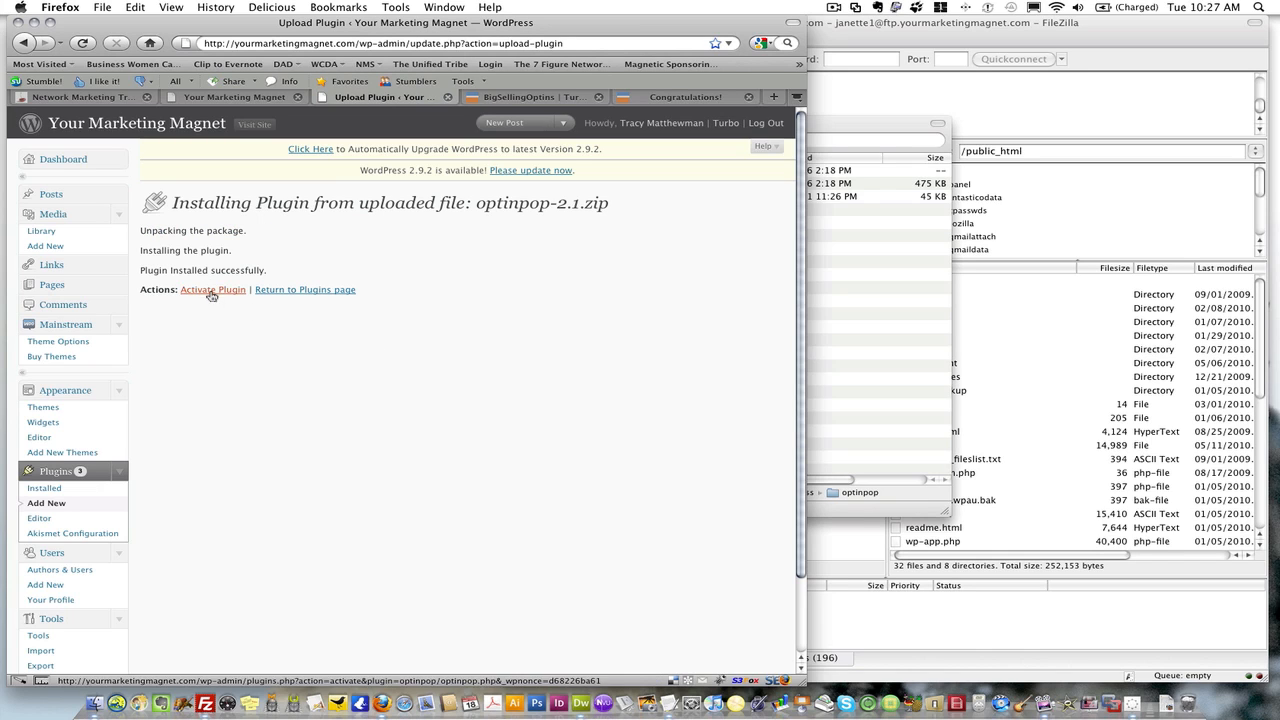
left_click(210, 291)
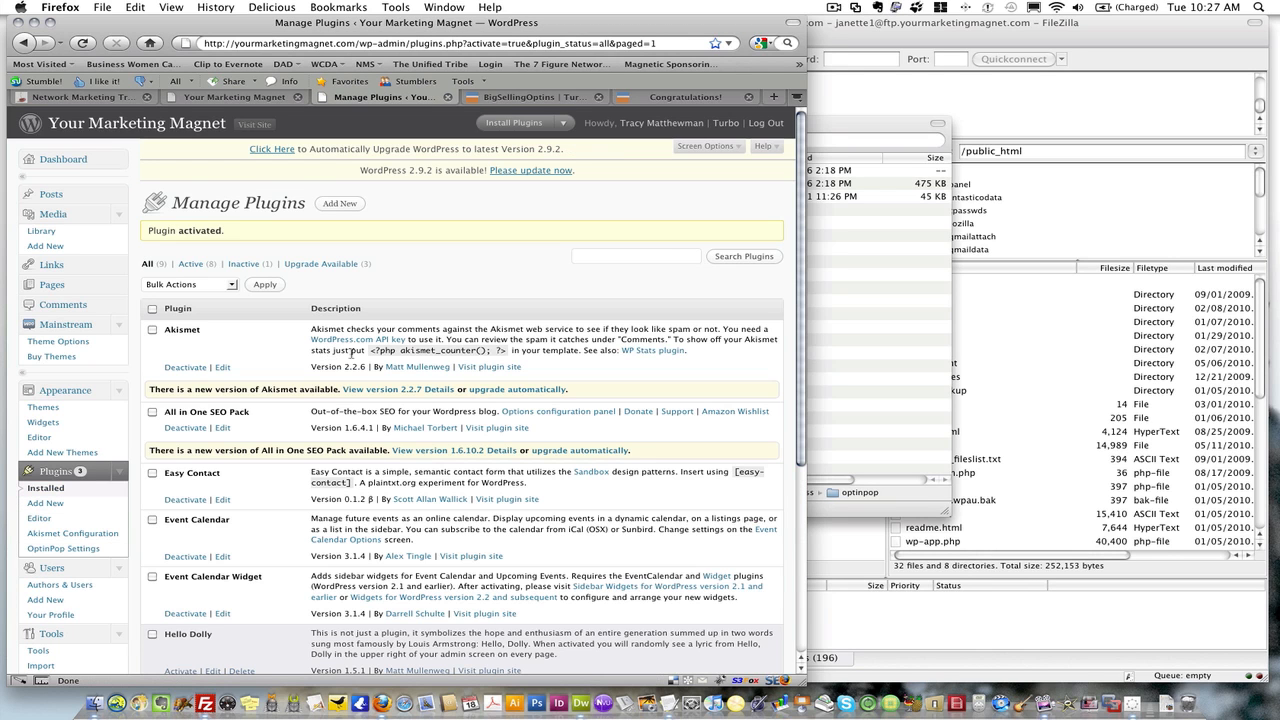
scroll(350, 352, "down", 5)
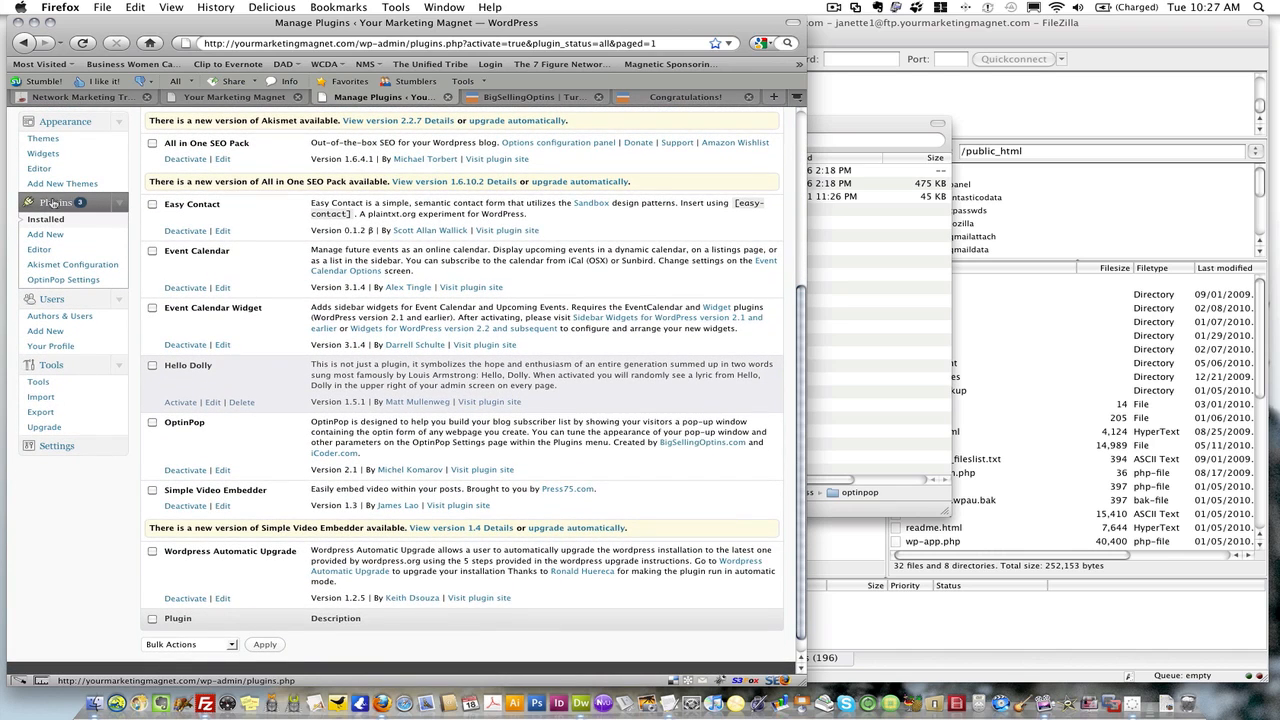
left_click(84, 281)
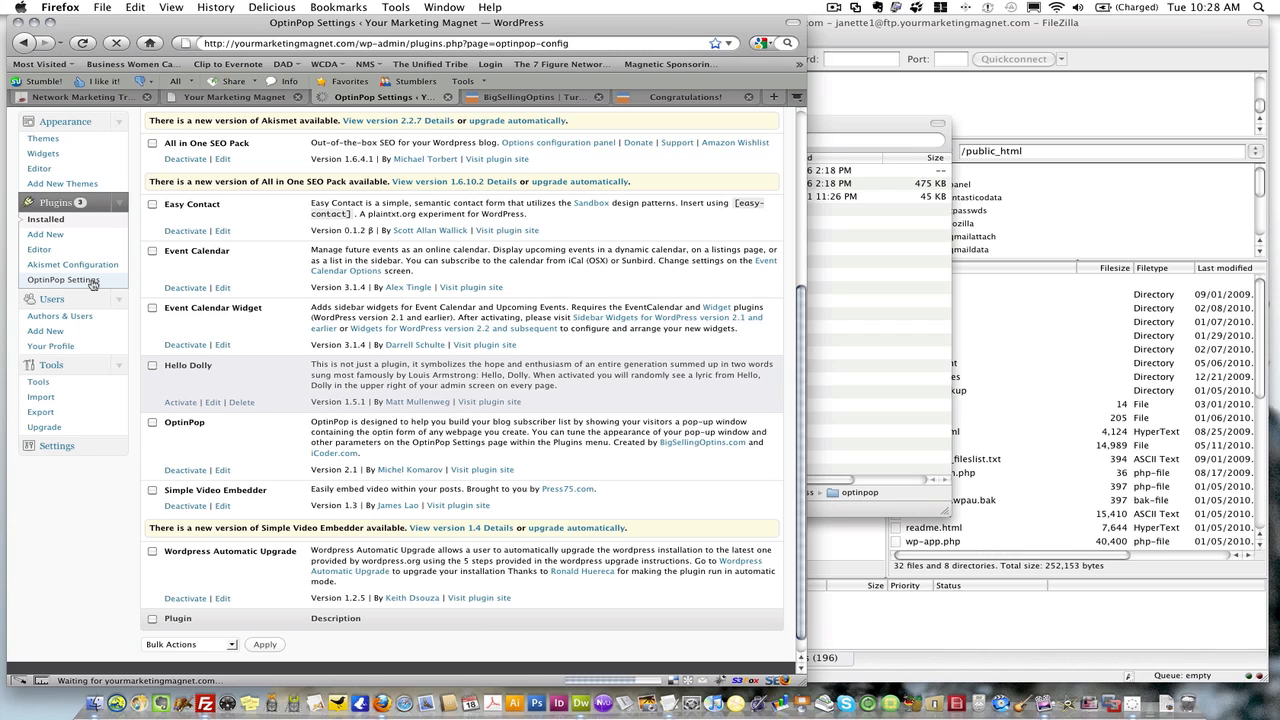
Step: Download the 7 Optin Form Templates bonus, 7FreeOptinFormTemplates.zip, from the BigSellingOptins download page
left_click(683, 100)
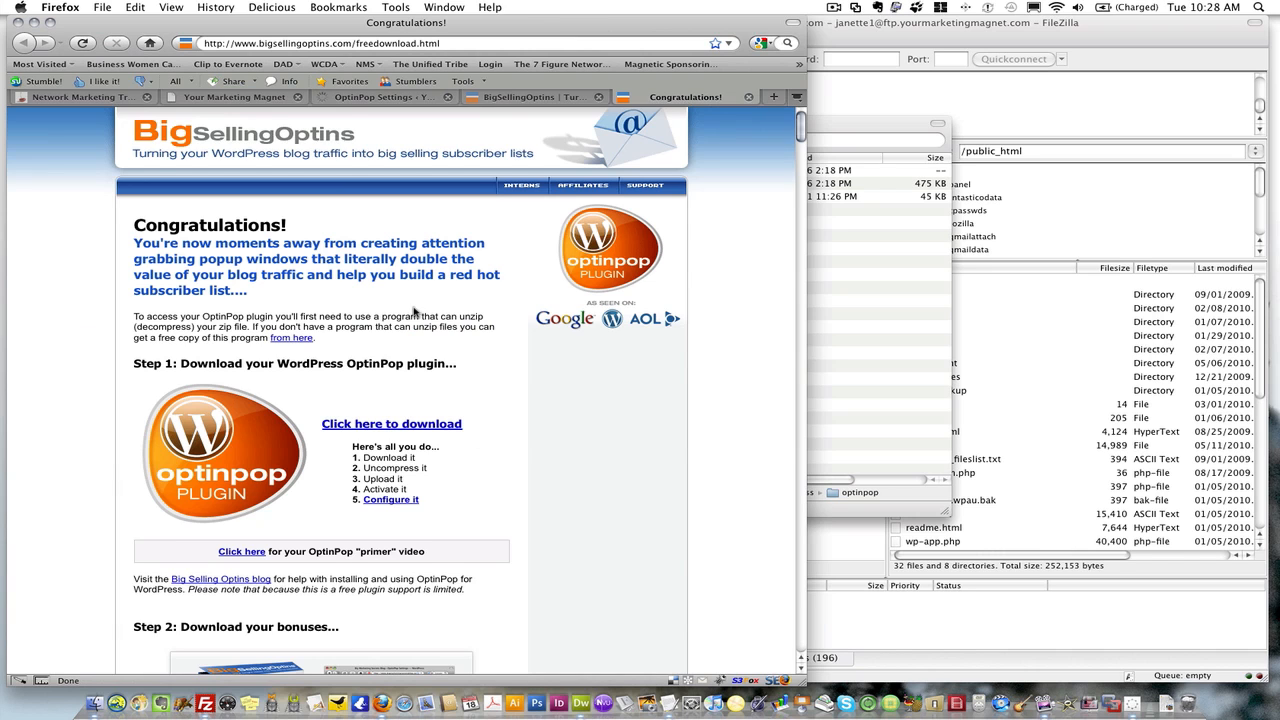
scroll(415, 313, "down", 3)
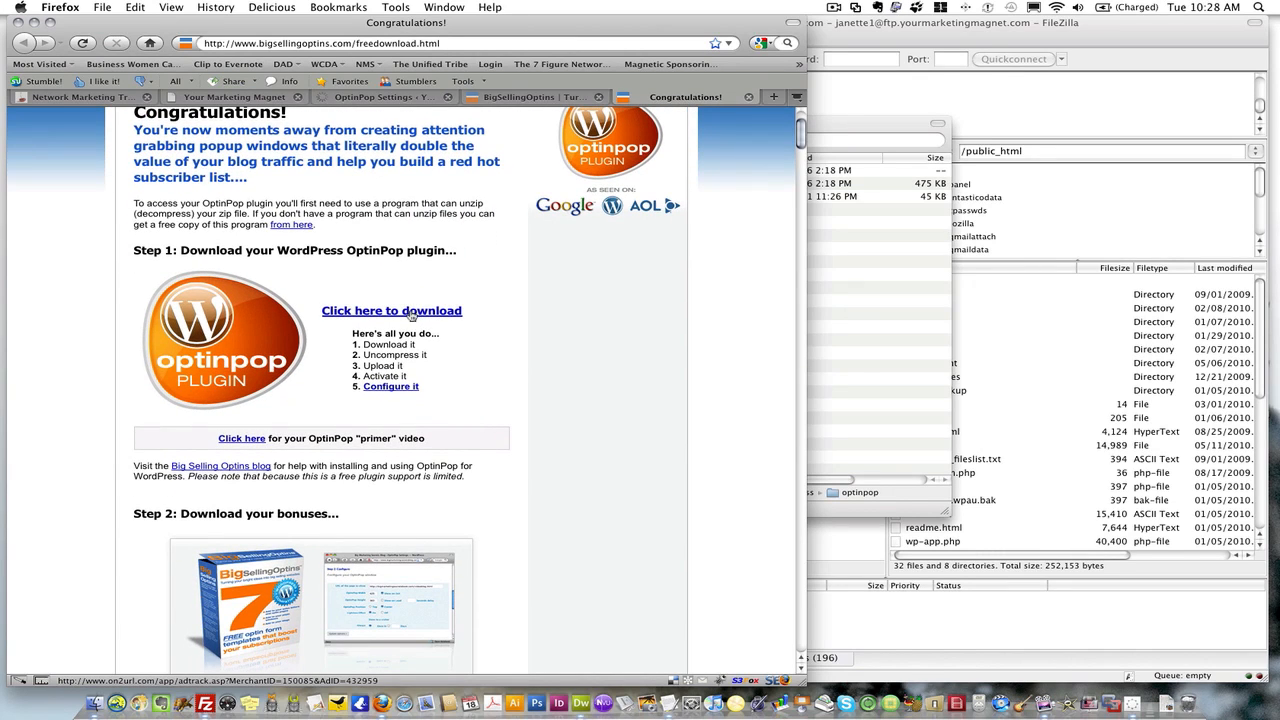
scroll(568, 352, "down", 5)
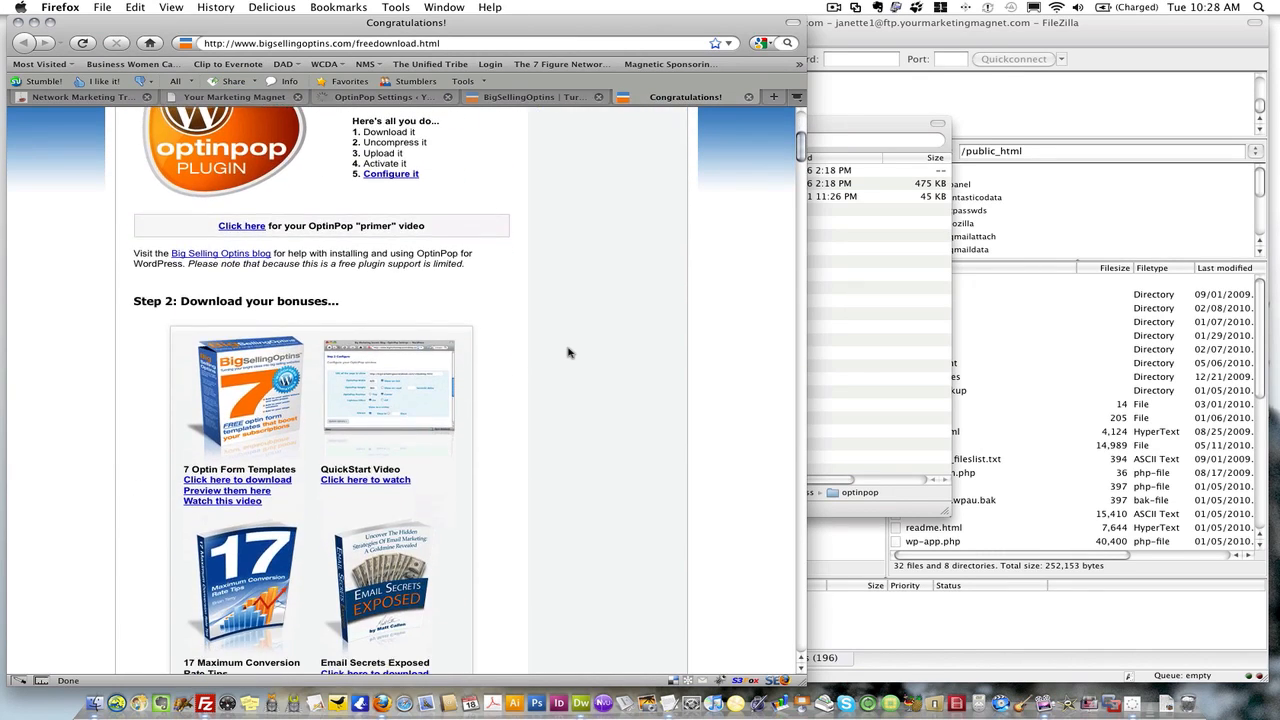
scroll(568, 352, "down", 3)
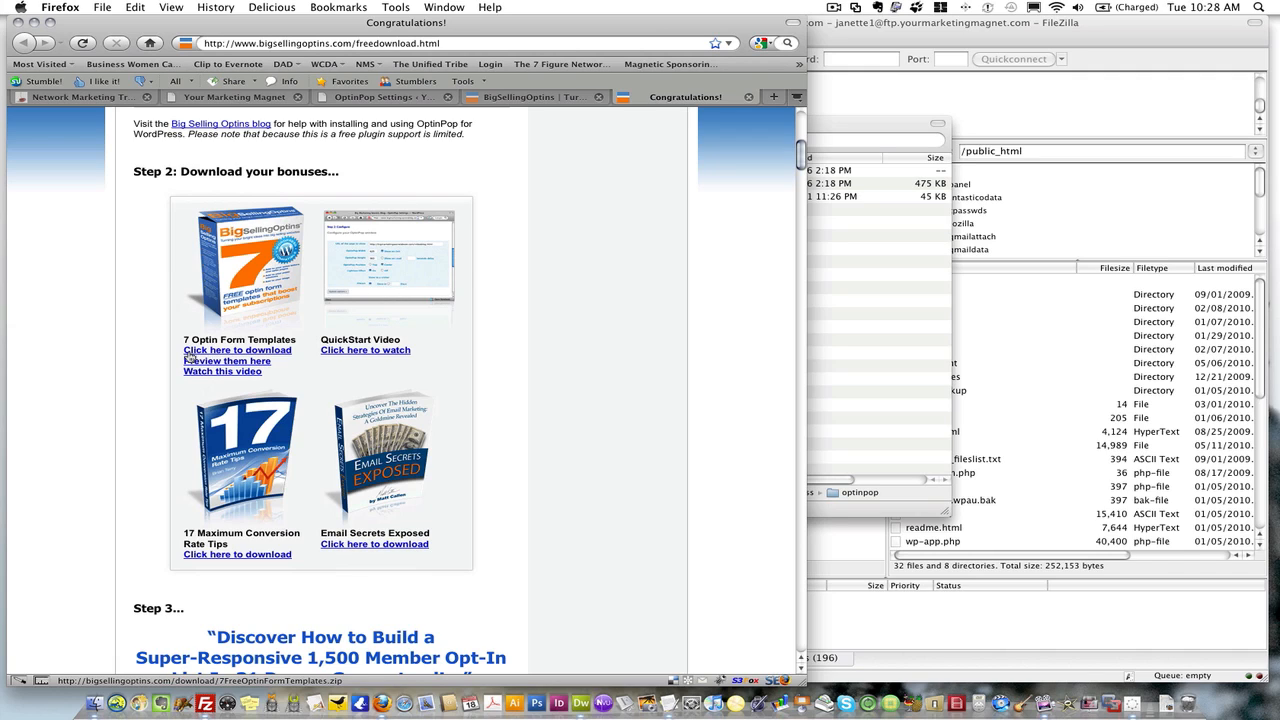
left_click(275, 351)
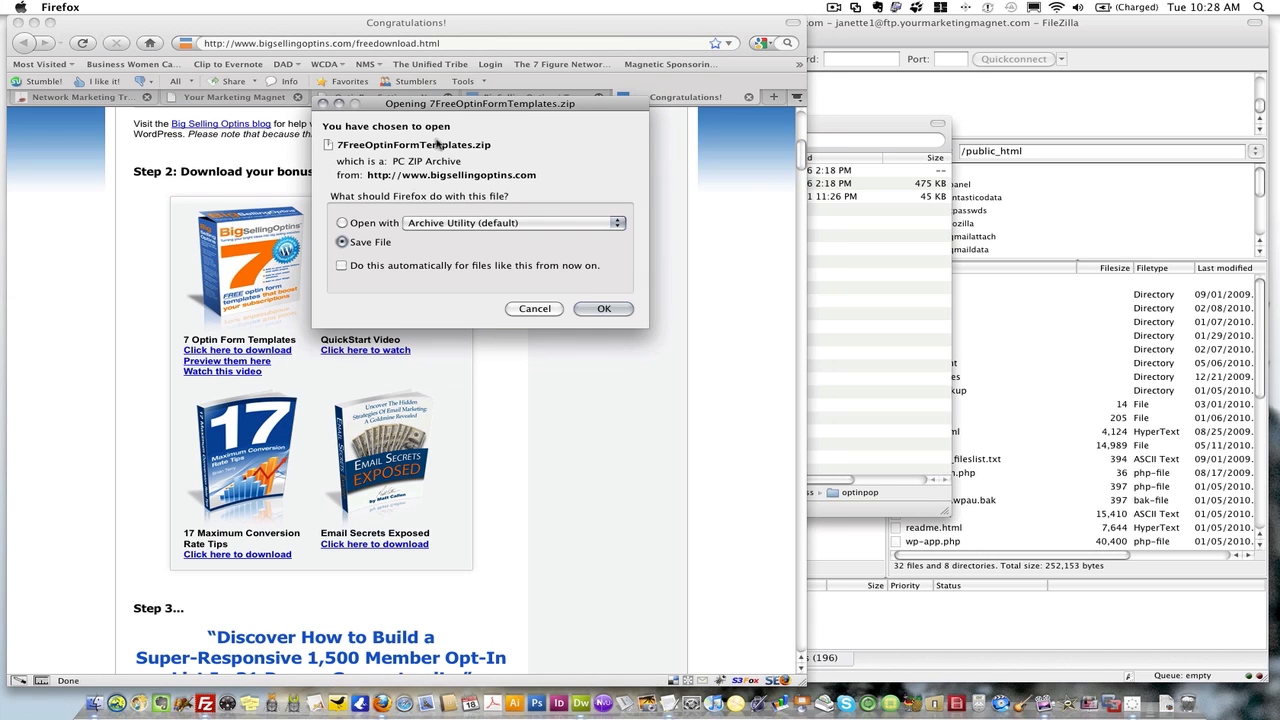
left_click(590, 308)
Step: Switch to Finder, open the unzipped 7FreeOptinFormTemplates folder and collapse the template4 subfolder
left_click(838, 122)
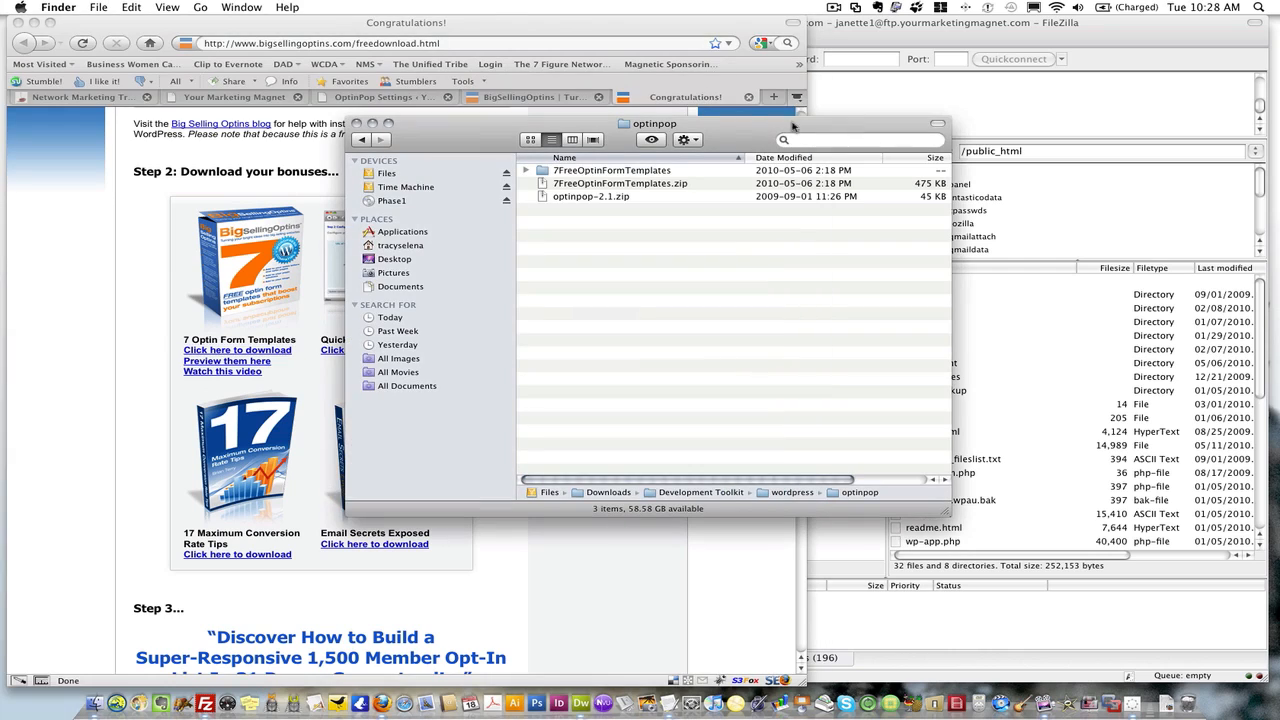
left_click(582, 184)
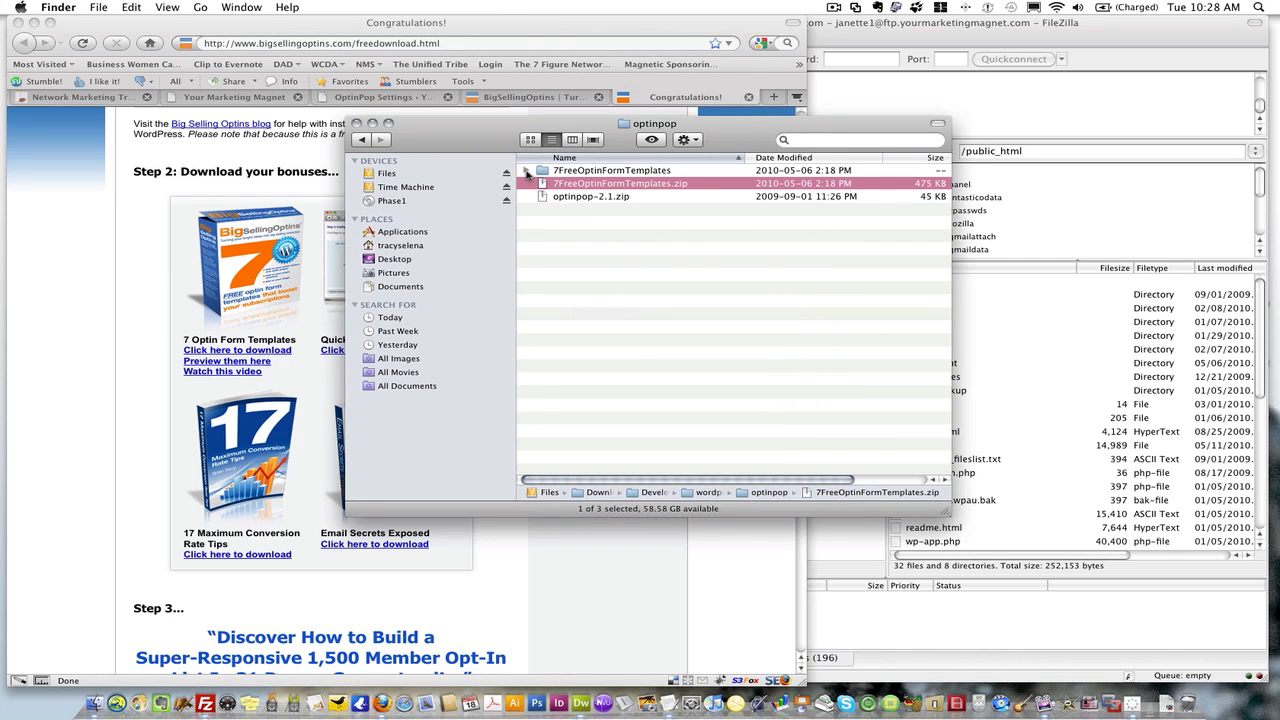
left_click(528, 171)
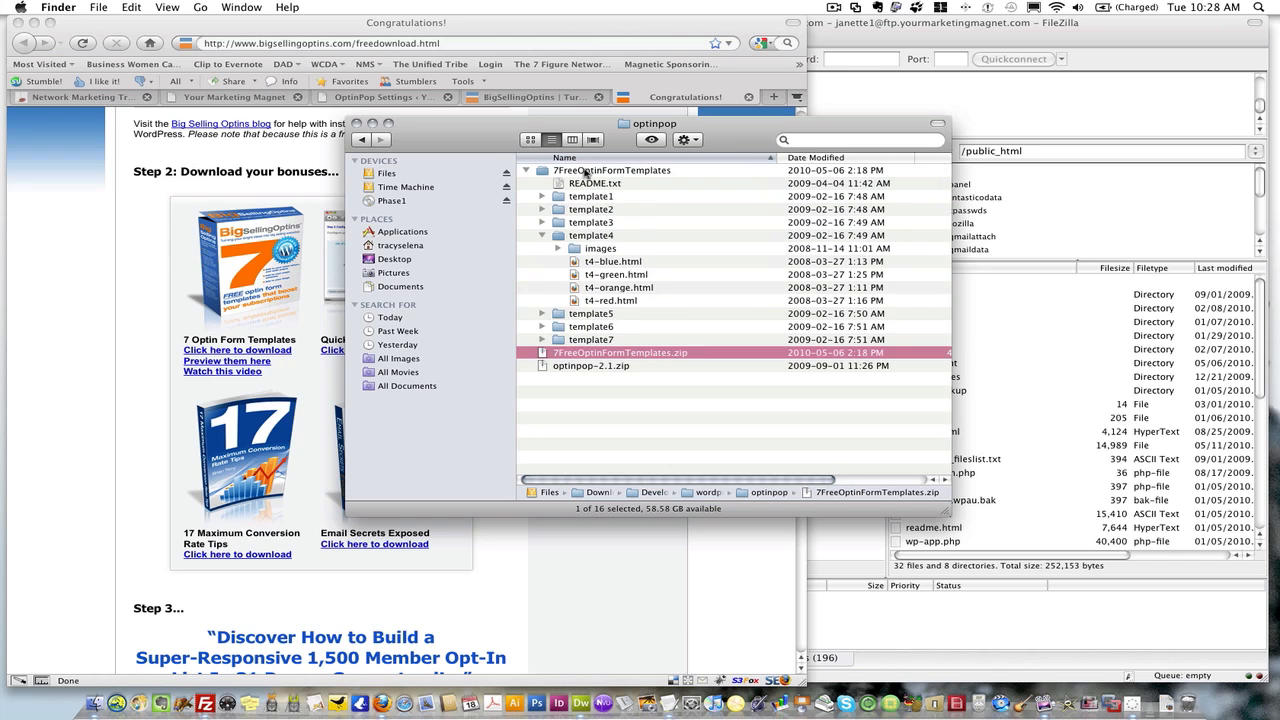
double_click(572, 171)
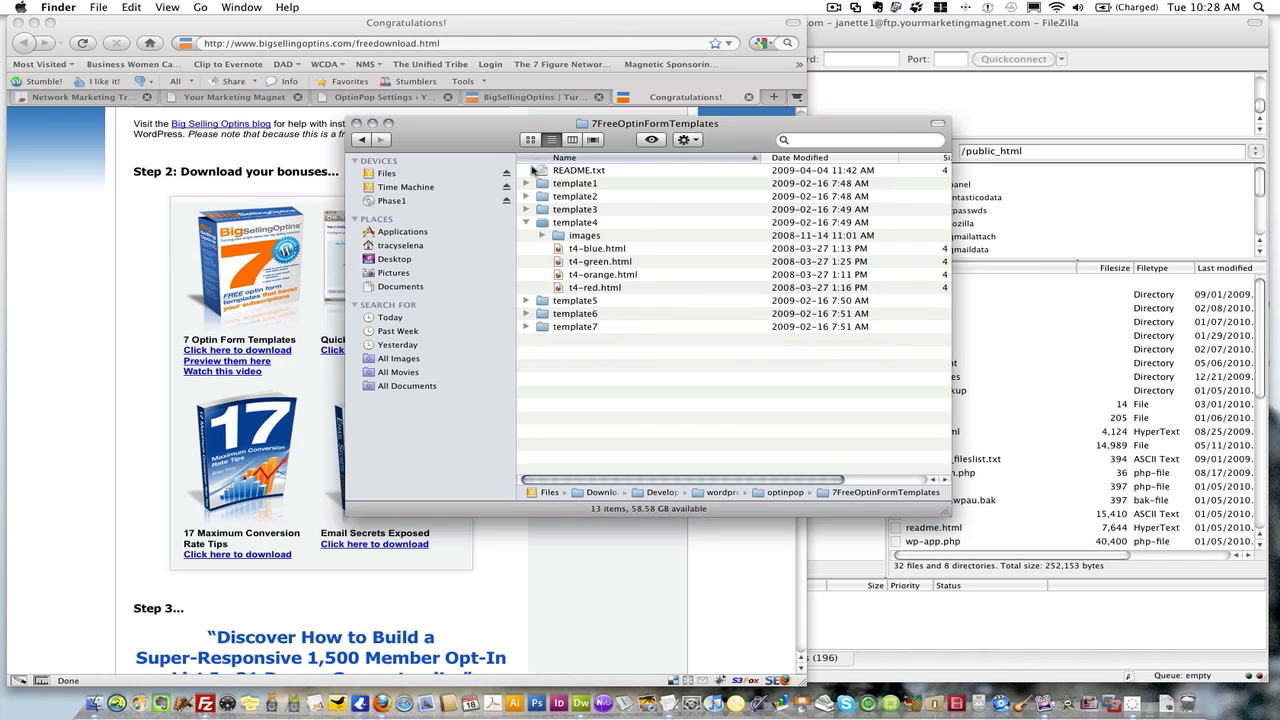
left_click(527, 224)
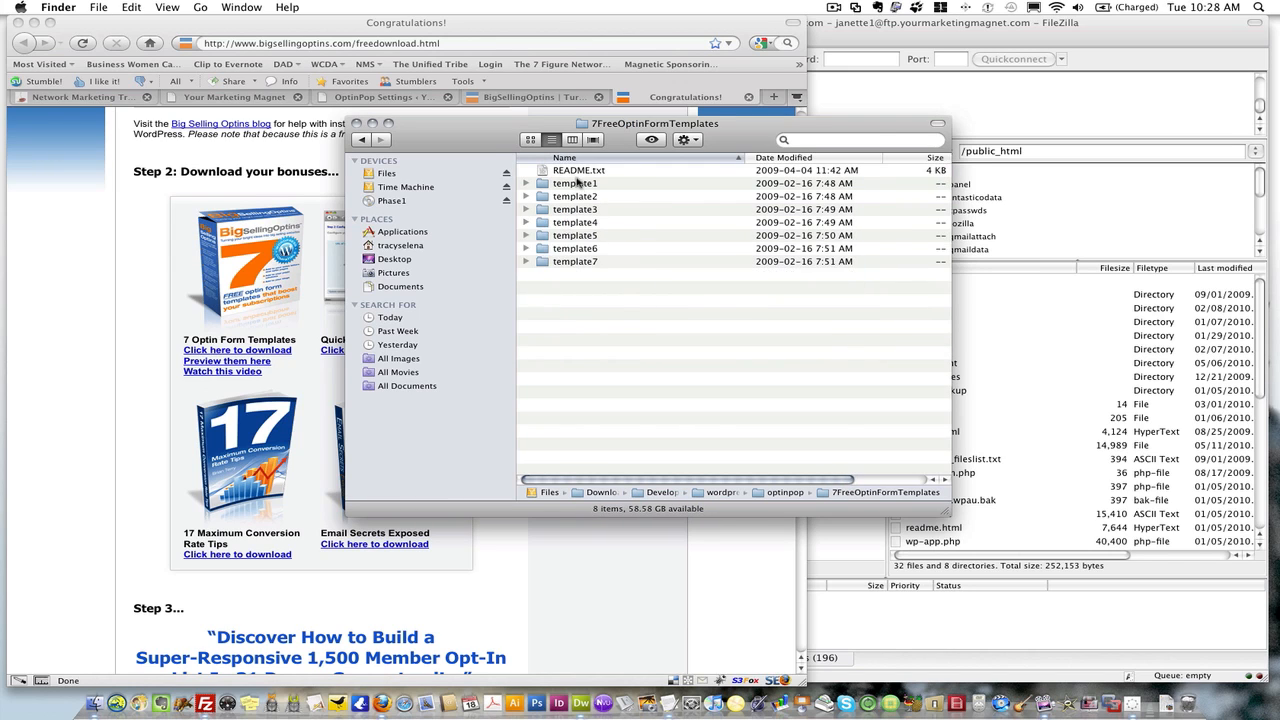
Step: Expand the template4 folder and preview its form variants with Quick Look, from t4-blue.html to t4-orange.html and t4-red.html
left_click(527, 224)
left_click(594, 252)
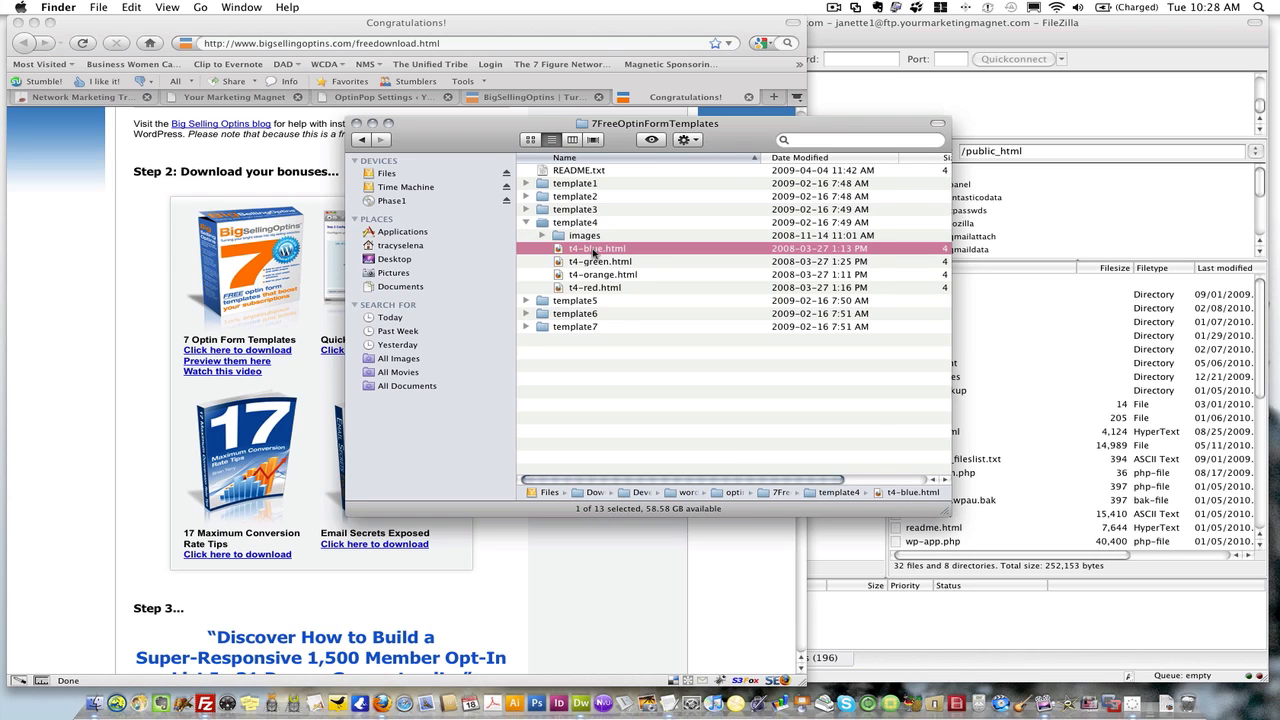
left_click(653, 140)
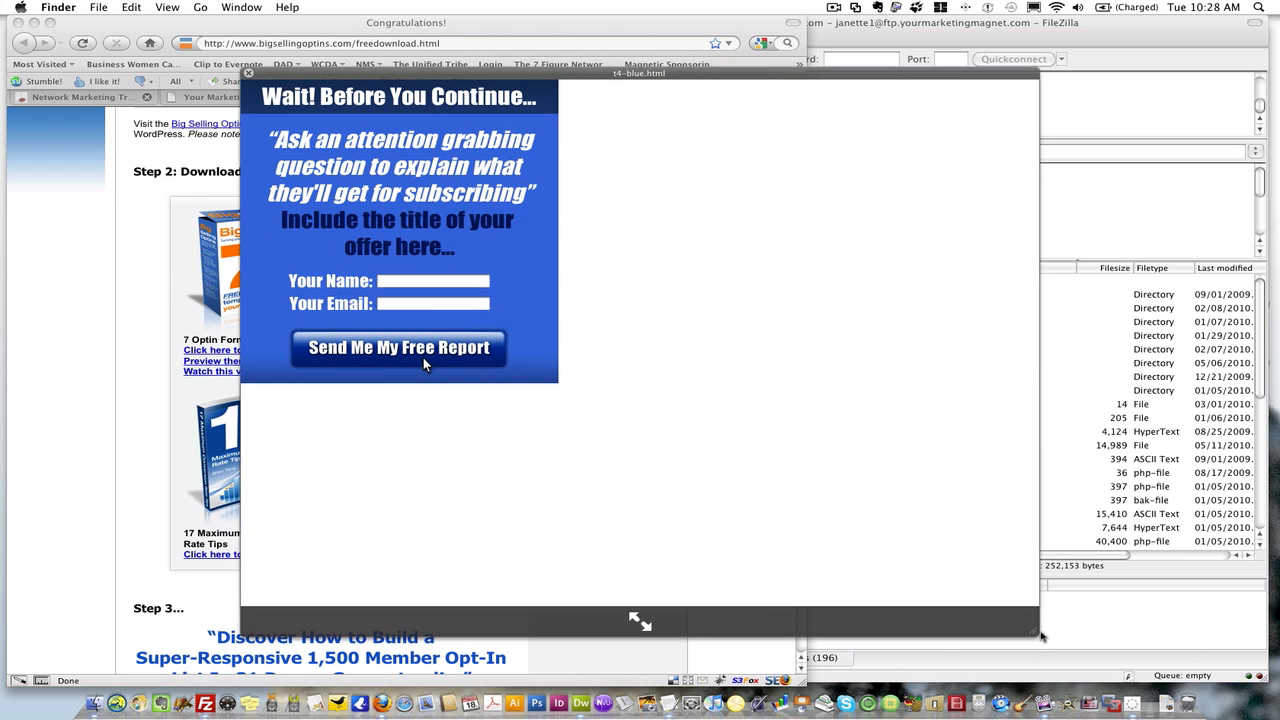
left_click_drag(1033, 631, 611, 447)
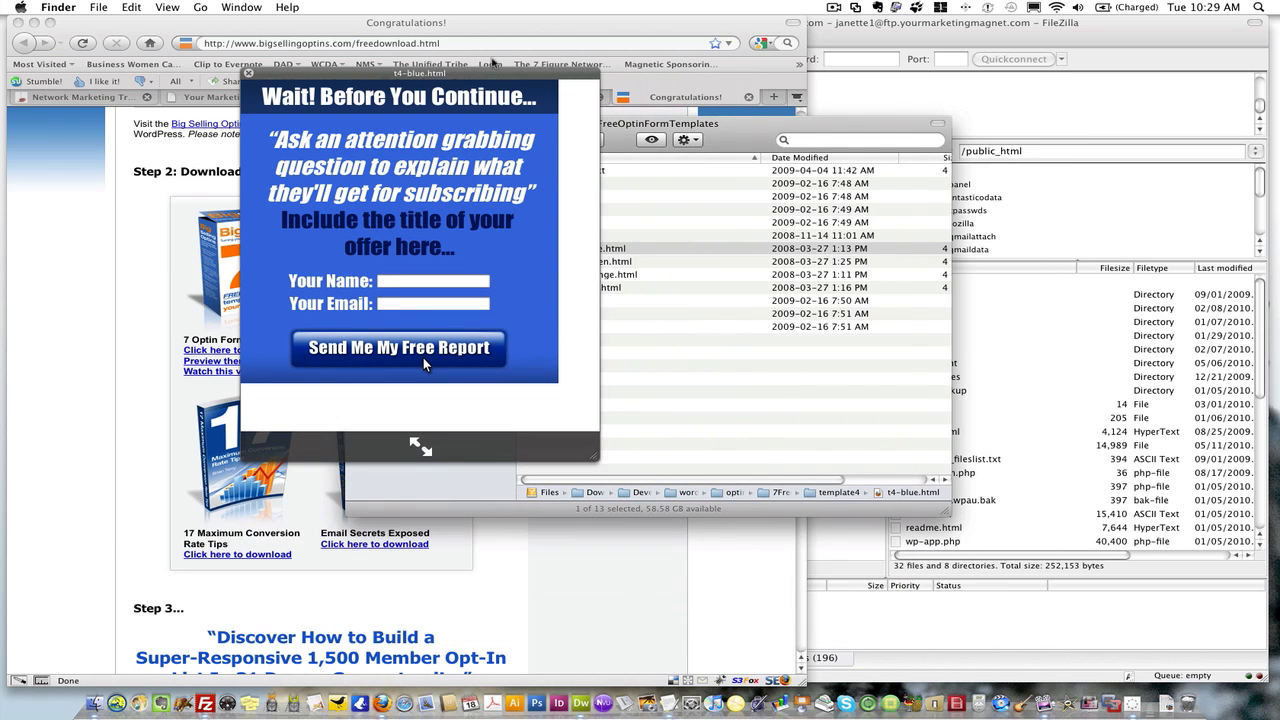
left_click_drag(423, 357, 230, 433)
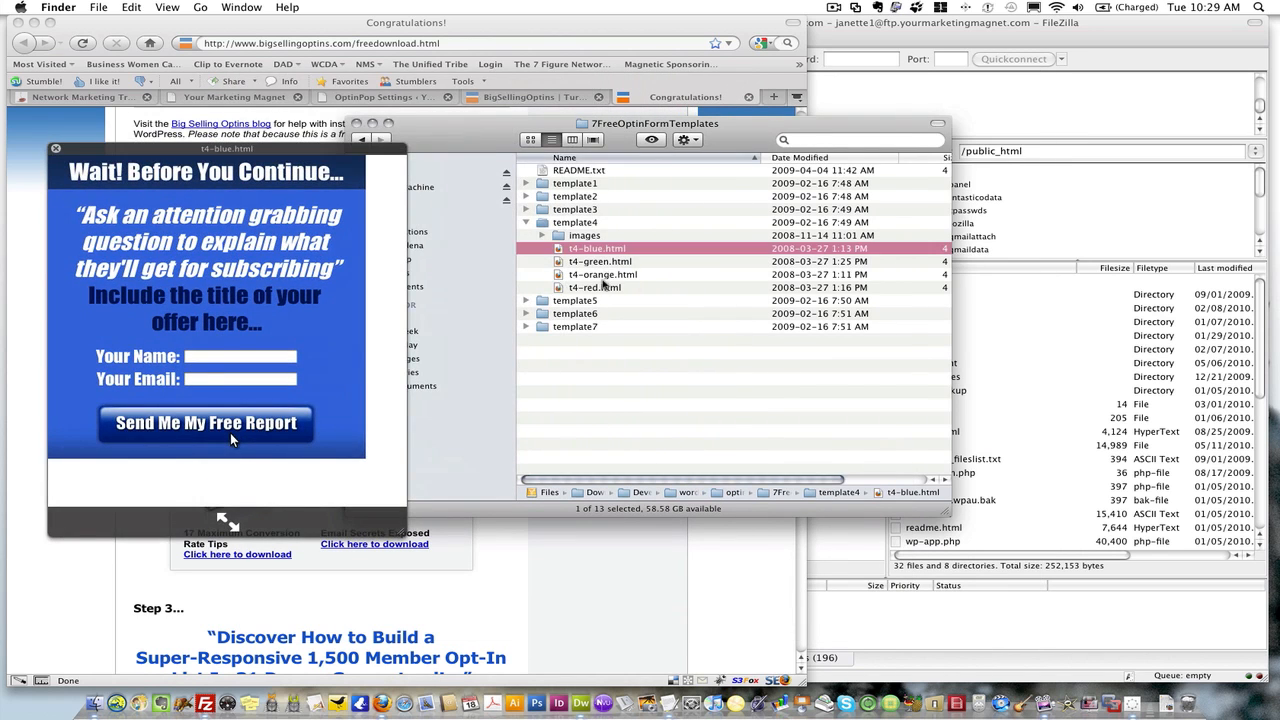
left_click(602, 275)
left_click(600, 287)
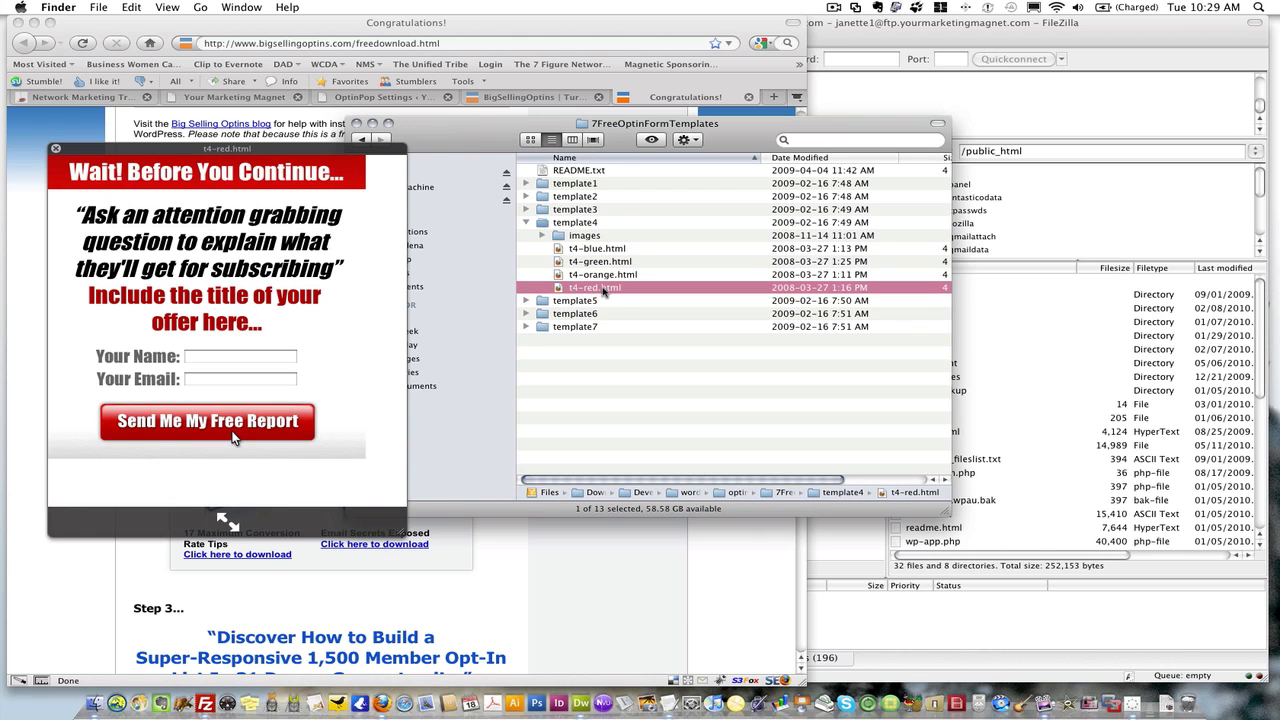
Step: Preview template3's orange, green and blue forms for comparison, then return to t4-red.html and close the preview
left_click(526, 209)
left_click(599, 262)
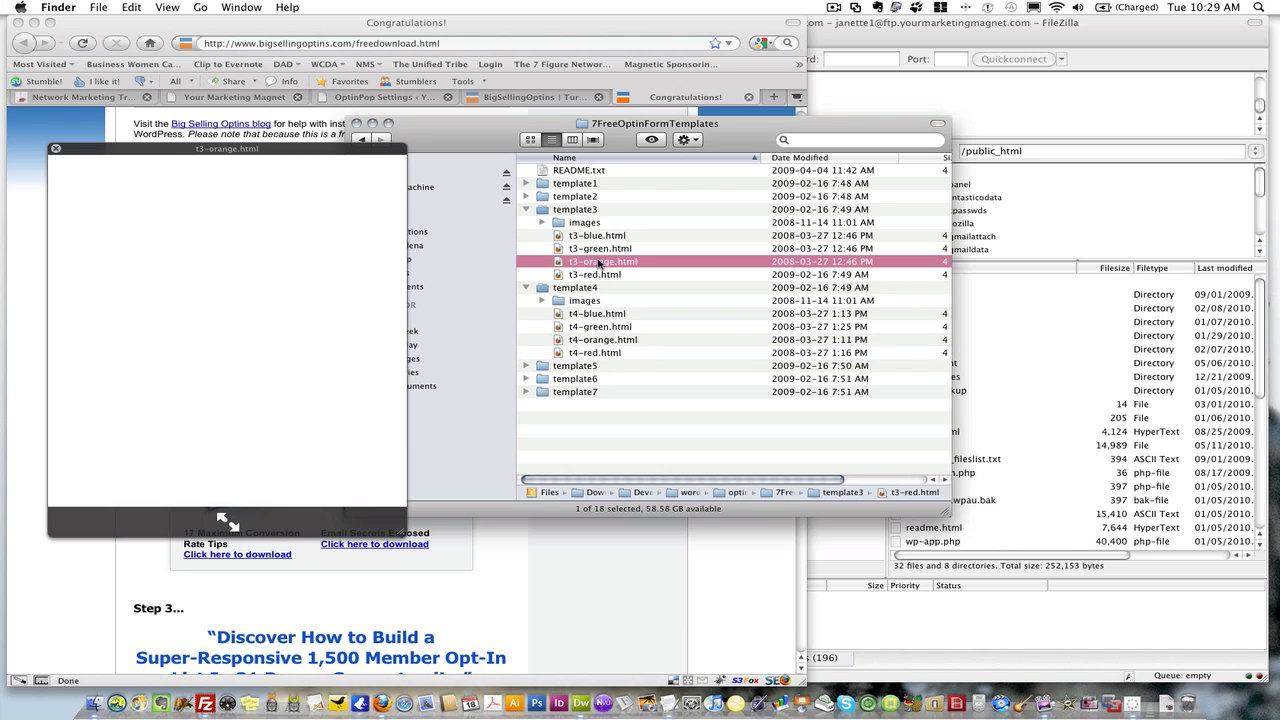
left_click(598, 246)
left_click(600, 237)
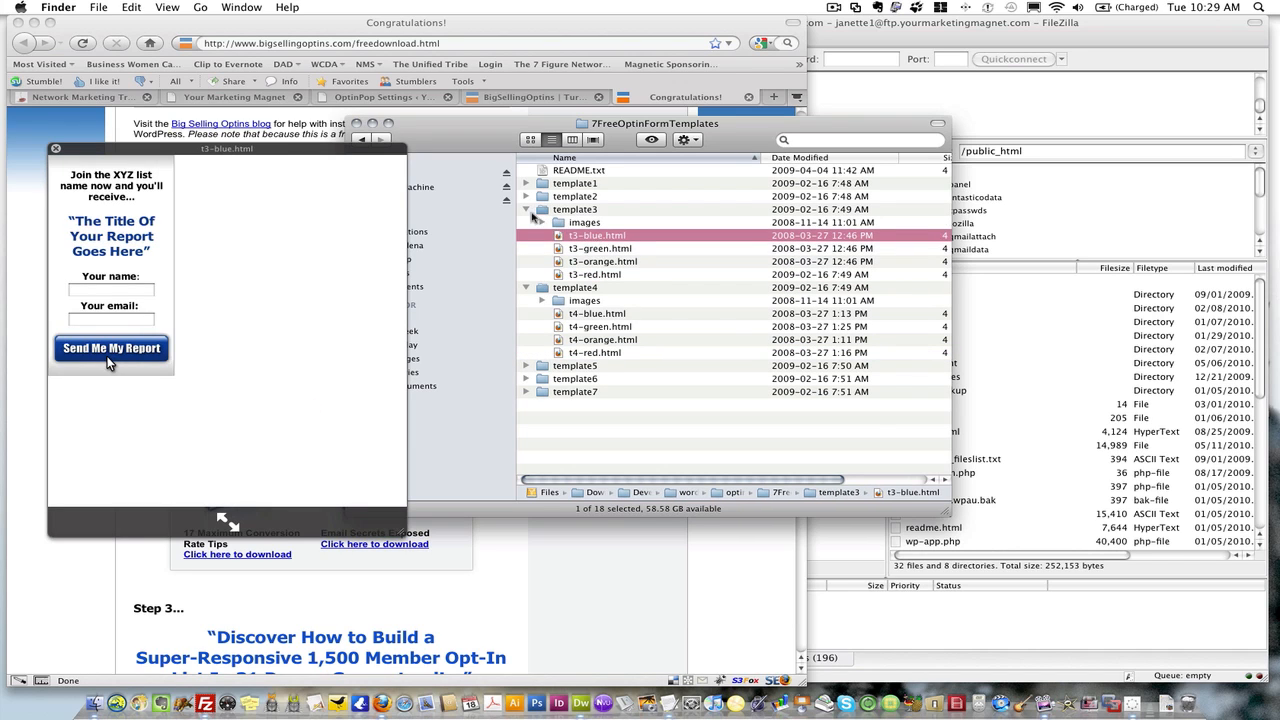
left_click(527, 210)
left_click(592, 289)
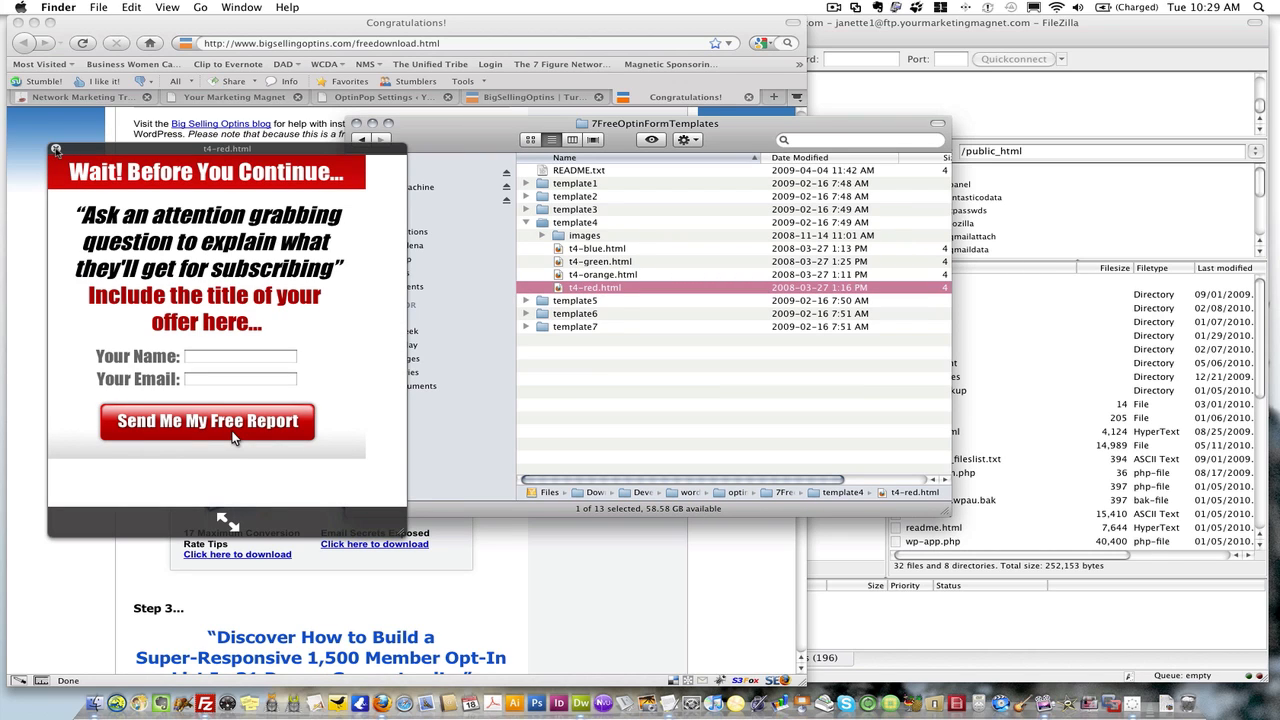
key("space")
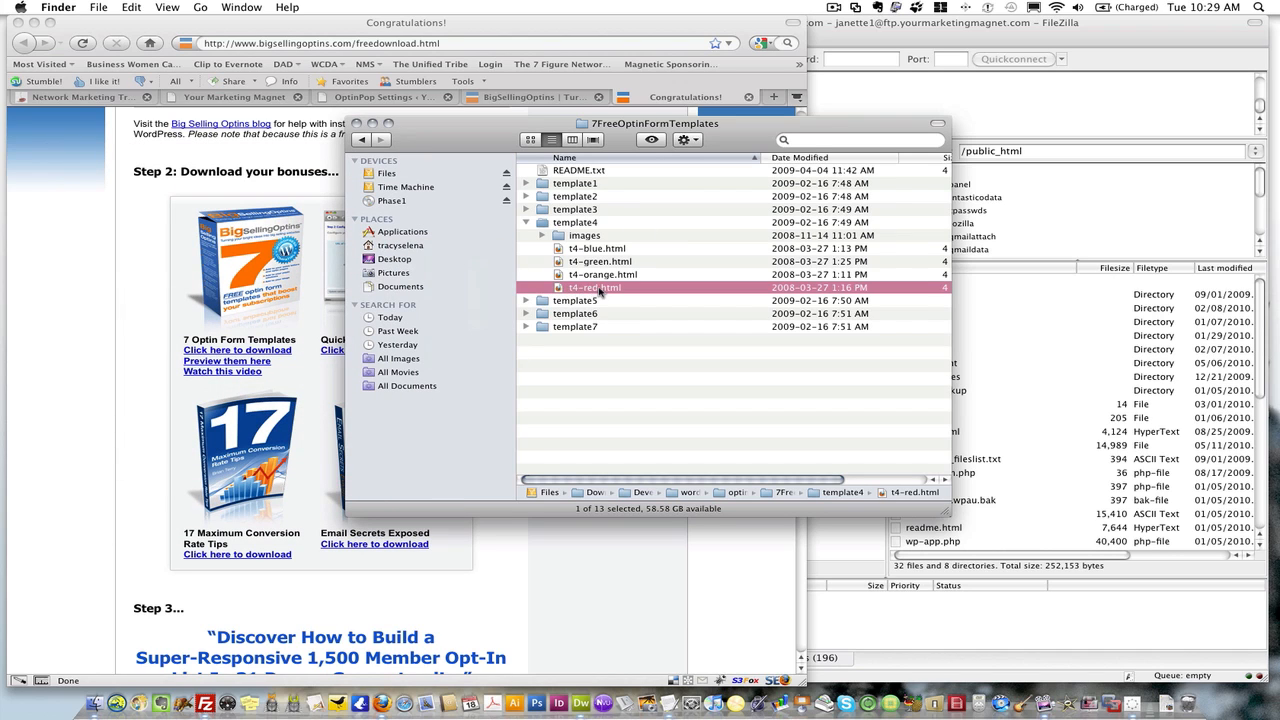
Step: Copy the images folder and t4-red.html from template4 together
left_click(597, 236)
left_click(595, 288, "super")
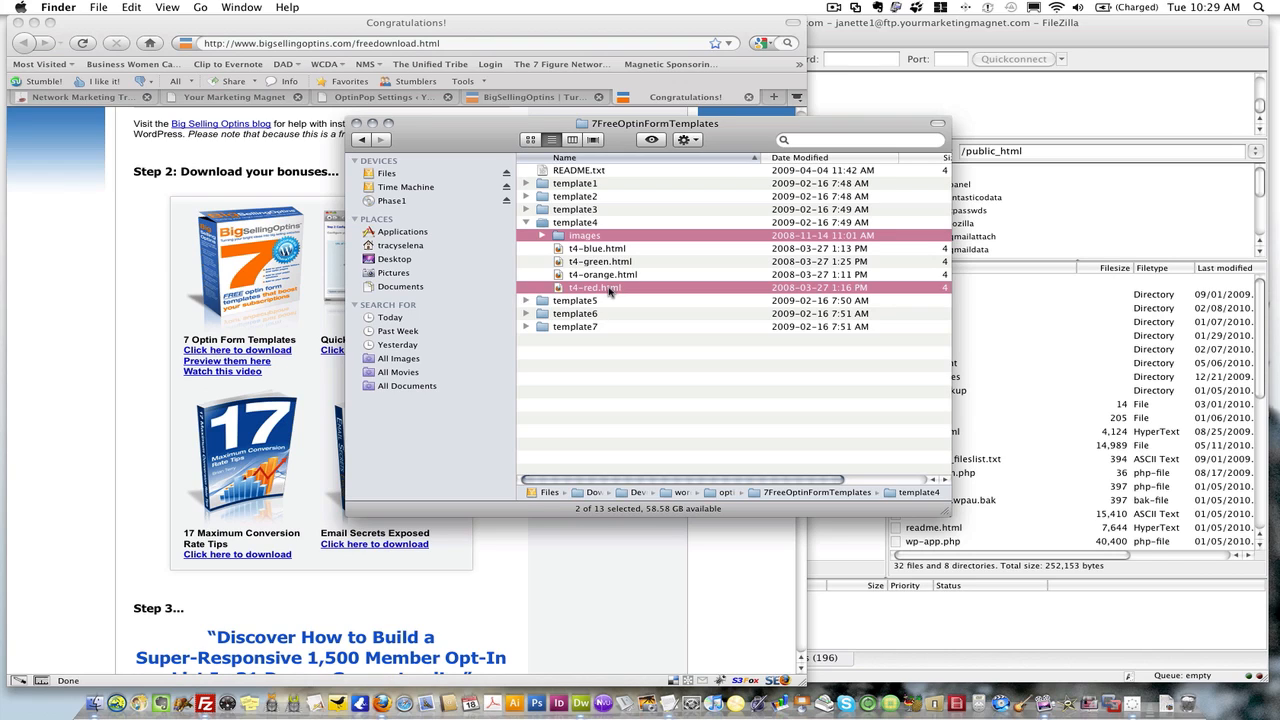
right_click(591, 238)
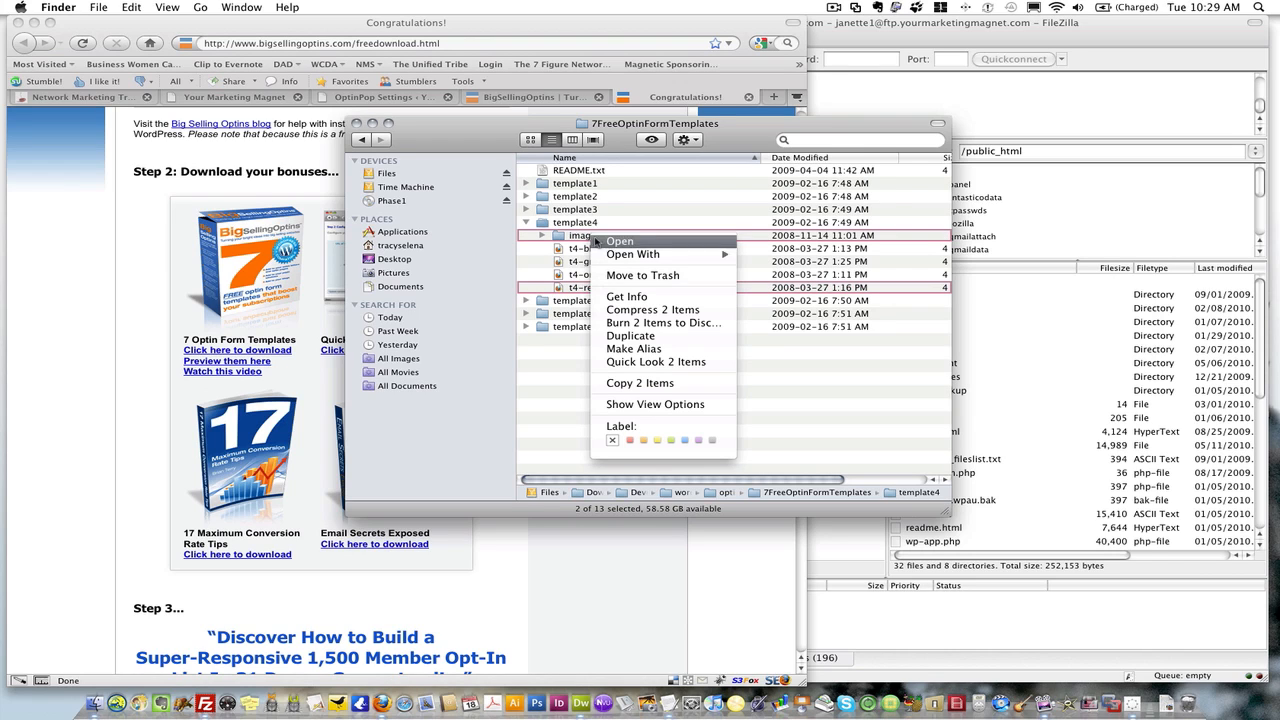
left_click(640, 383)
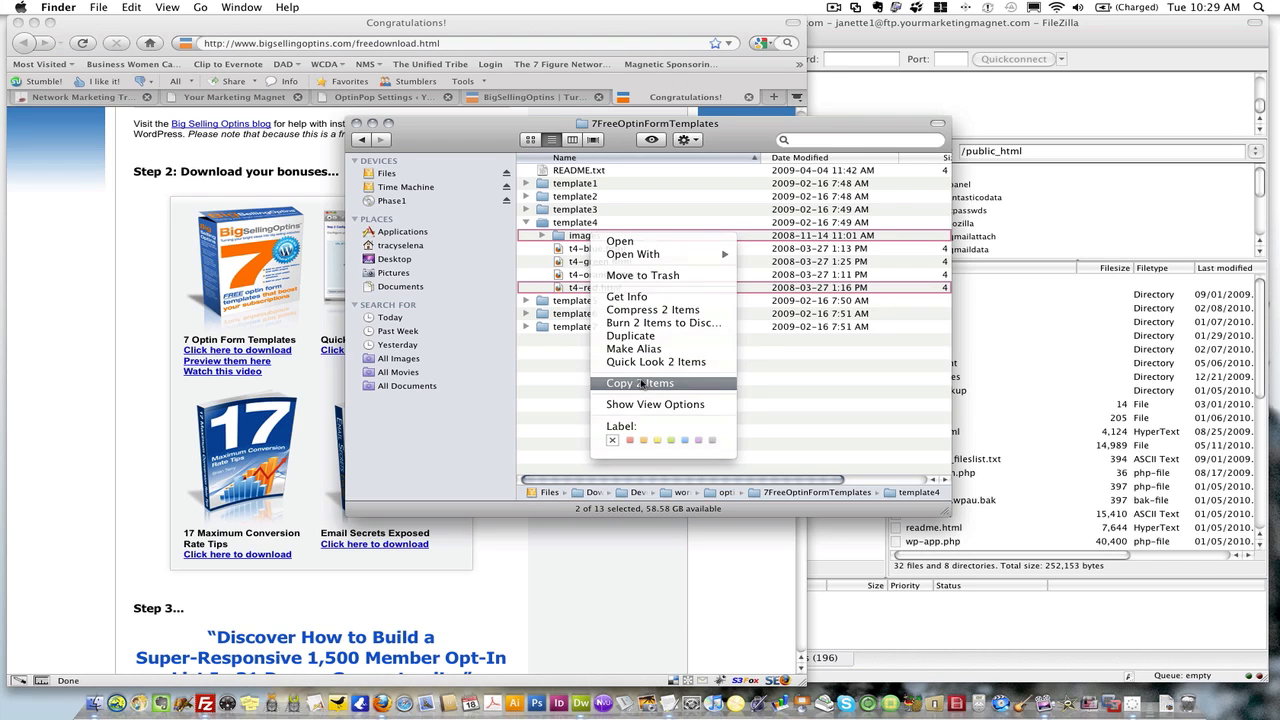
Step: Open the yourmarketingmagnet.com folder inside Sites > Archive on the Files drive
left_click(390, 174)
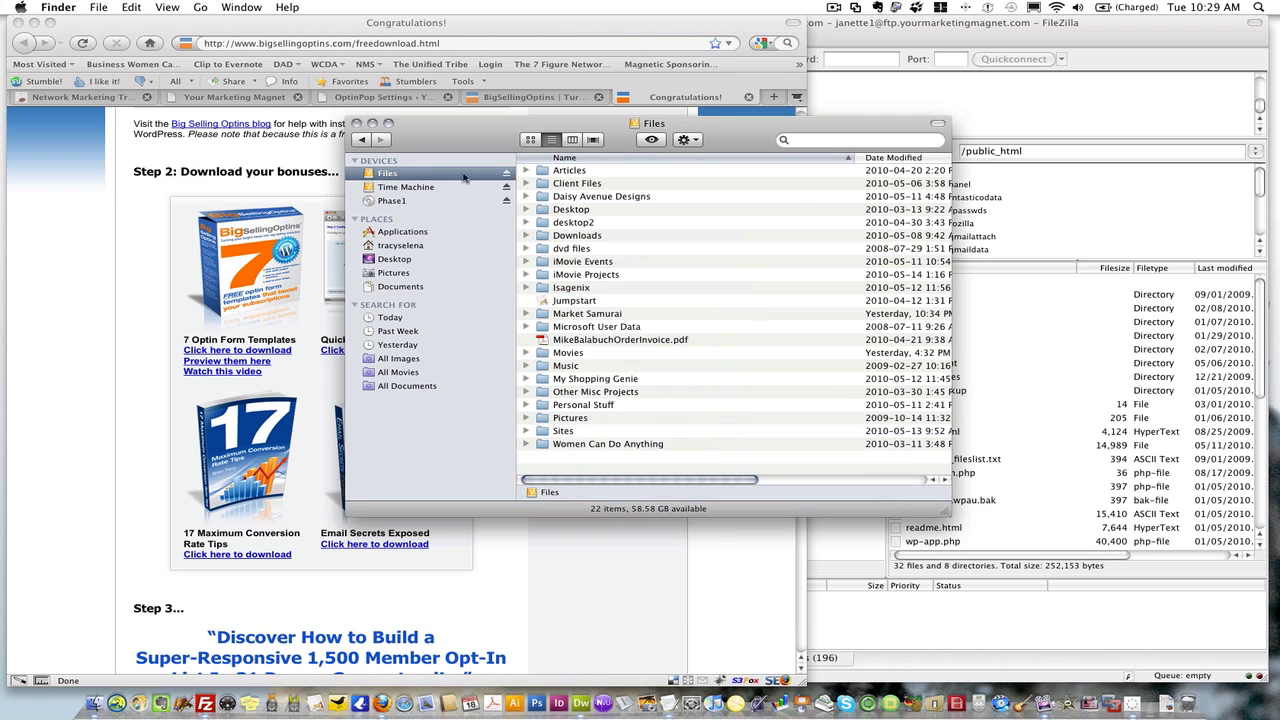
double_click(565, 431)
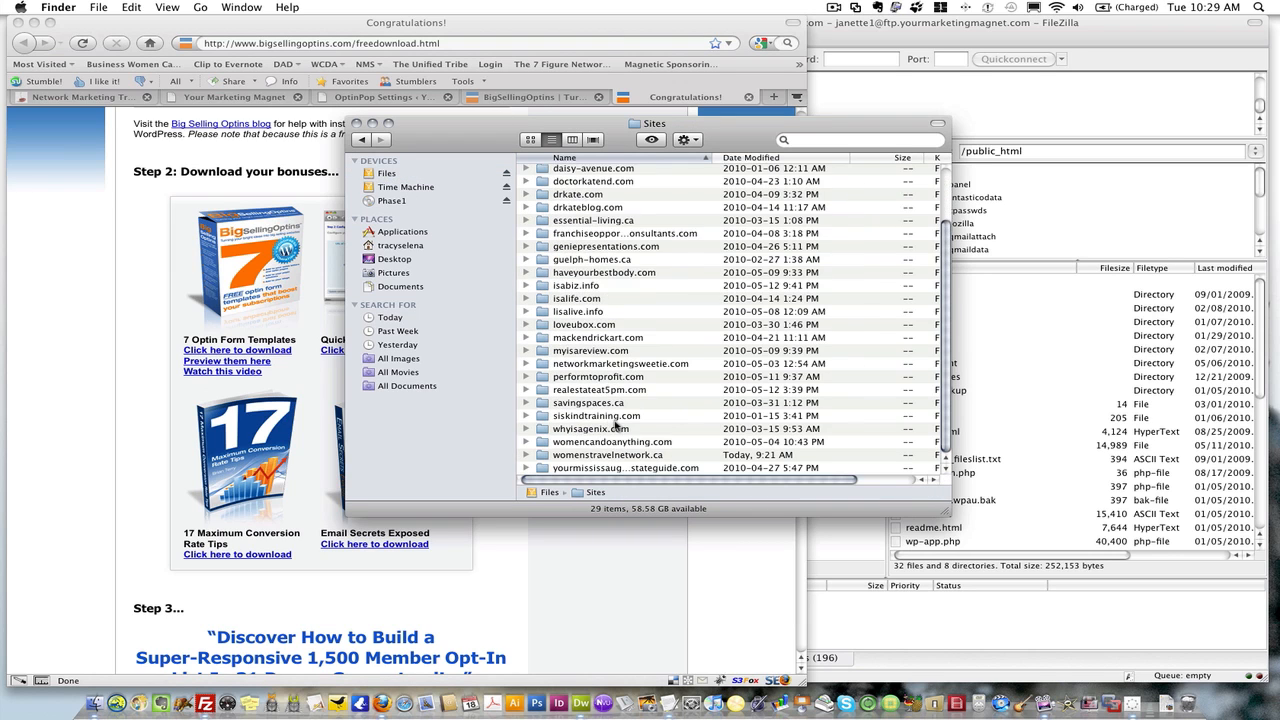
scroll(617, 427, "up", 5)
scroll(617, 427, "down", 5)
scroll(617, 427, "up", 5)
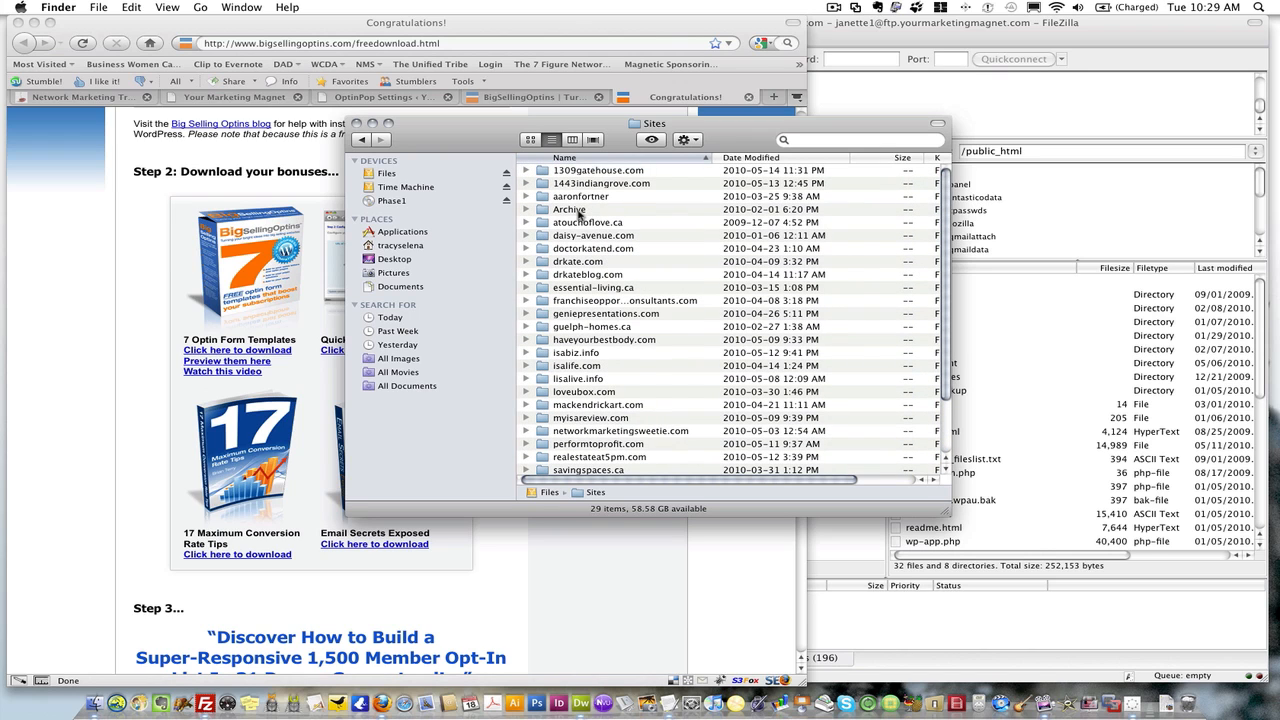
double_click(570, 210)
scroll(620, 270, "down", 15)
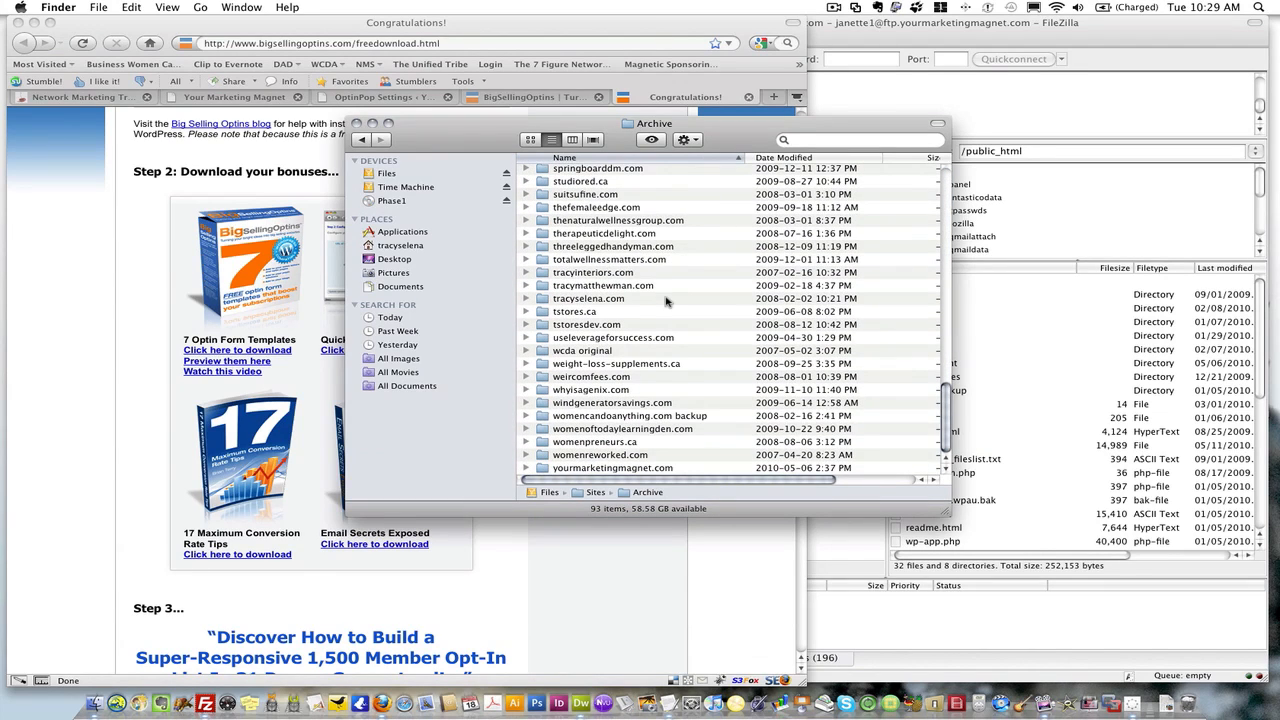
double_click(612, 467)
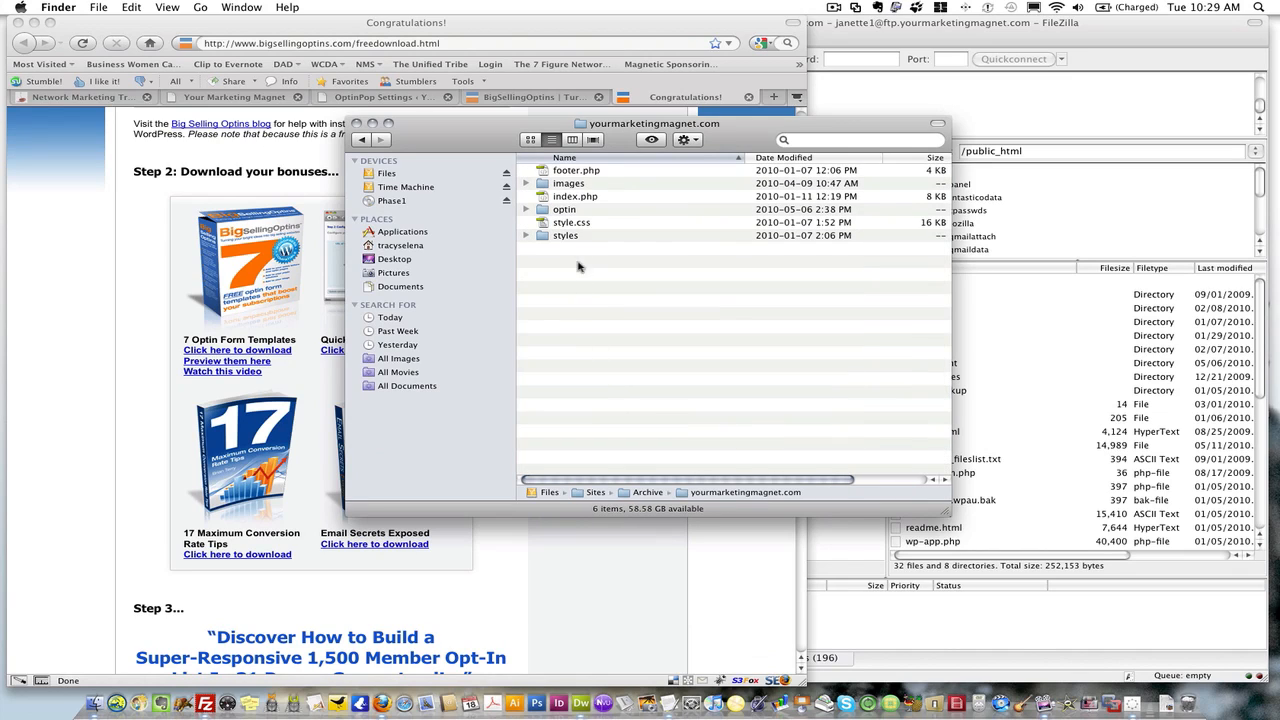
Step: Open the site's optin folder and check its t4-red.html file and images folder
left_click(572, 211)
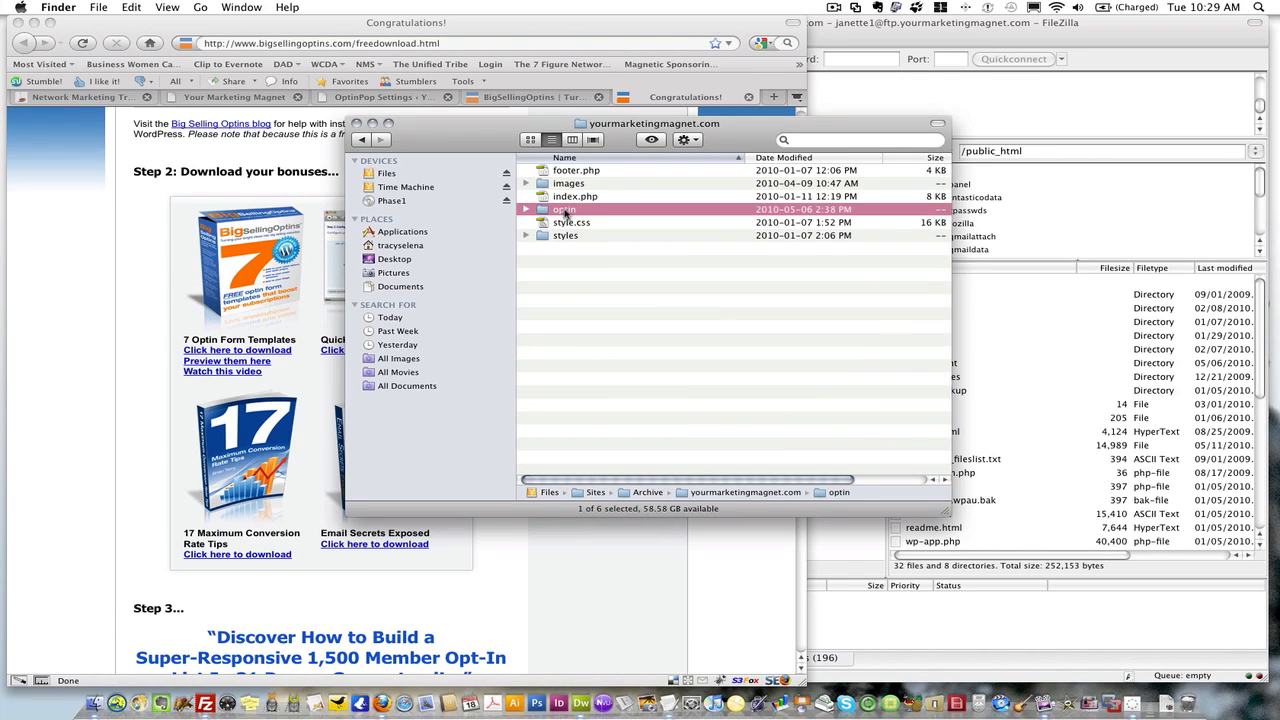
double_click(565, 211)
left_click(361, 139)
double_click(565, 211)
left_click(526, 172)
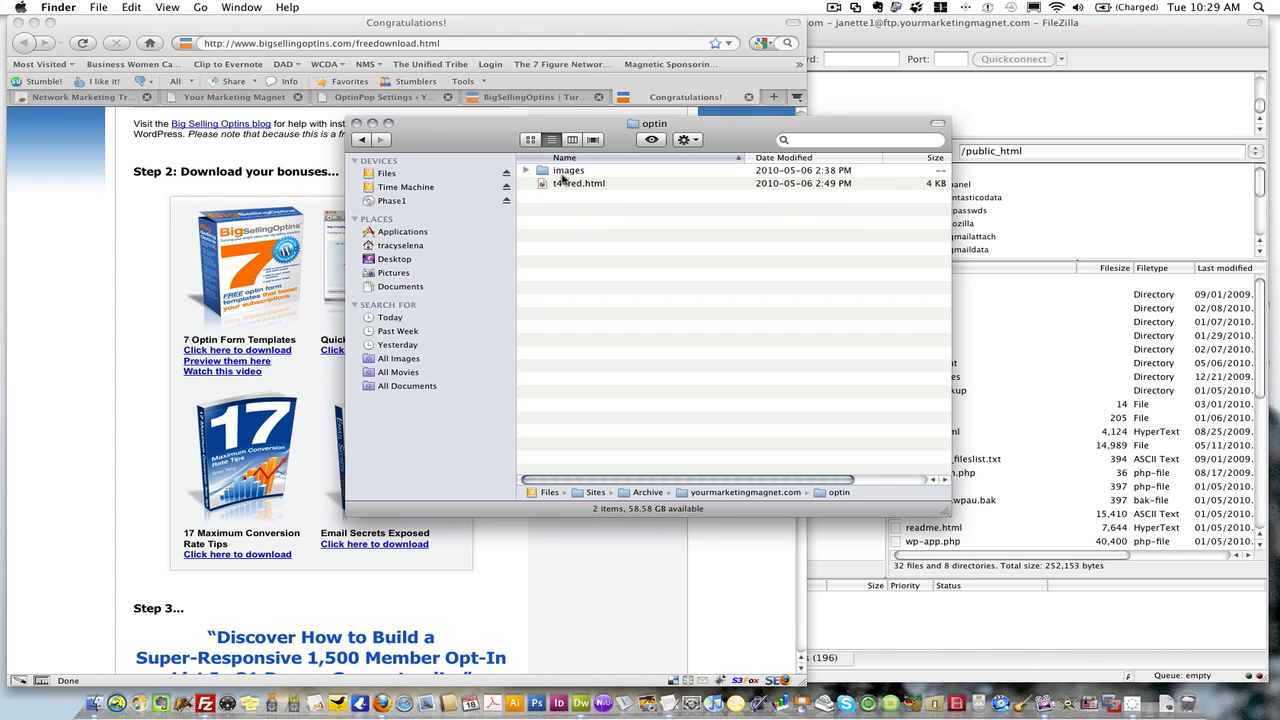
left_click(584, 186)
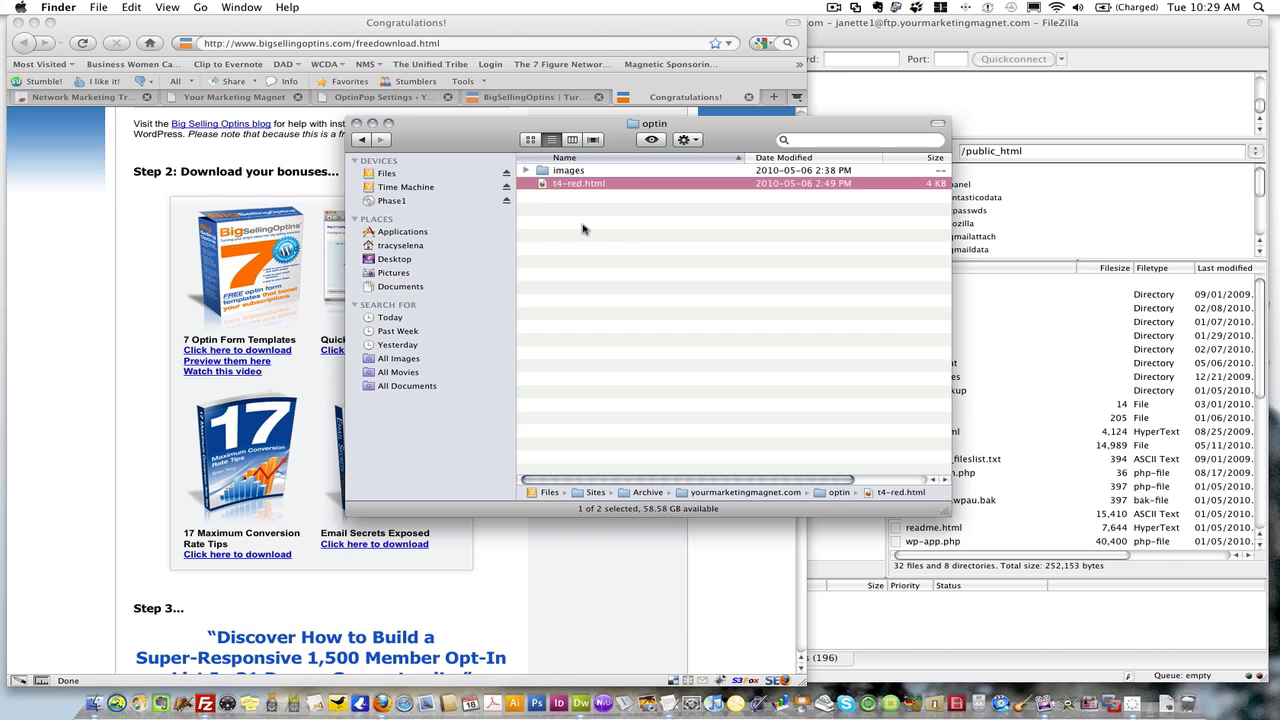
left_click(586, 228)
left_click(575, 172)
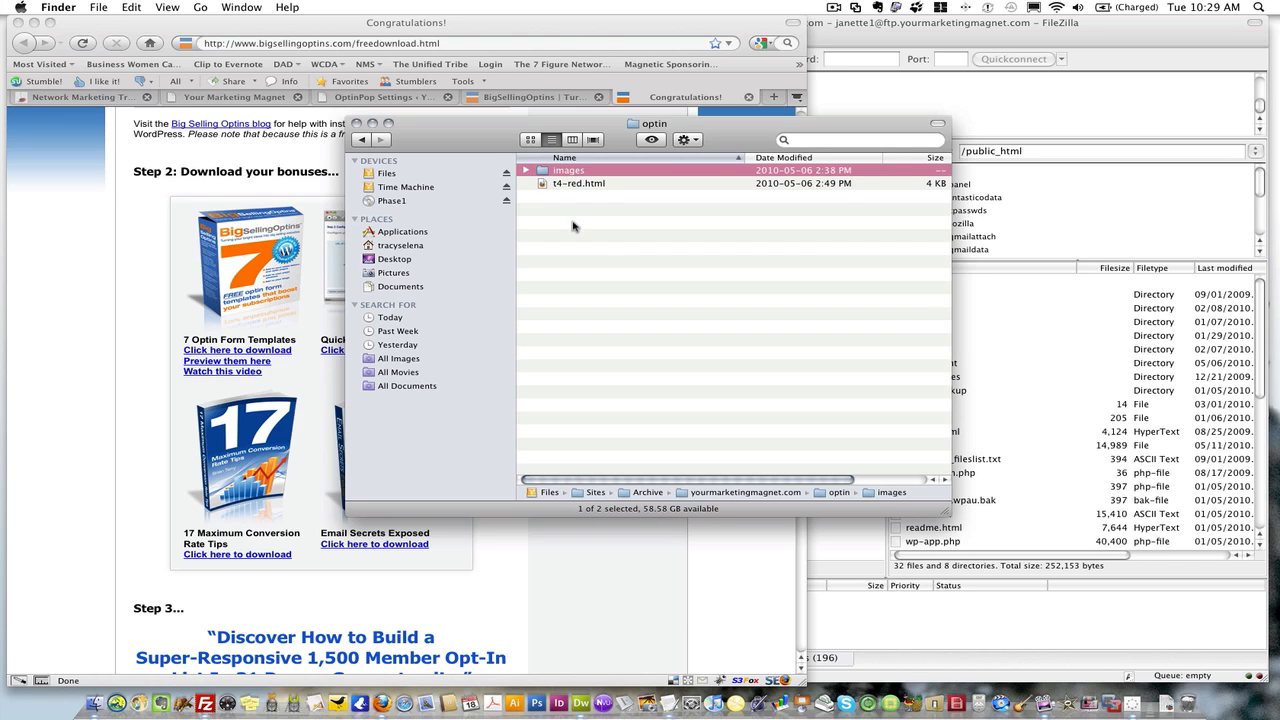
Step: Open t4-red.html from the optin folder in Dreamweaver
left_click(576, 184)
right_click(575, 182)
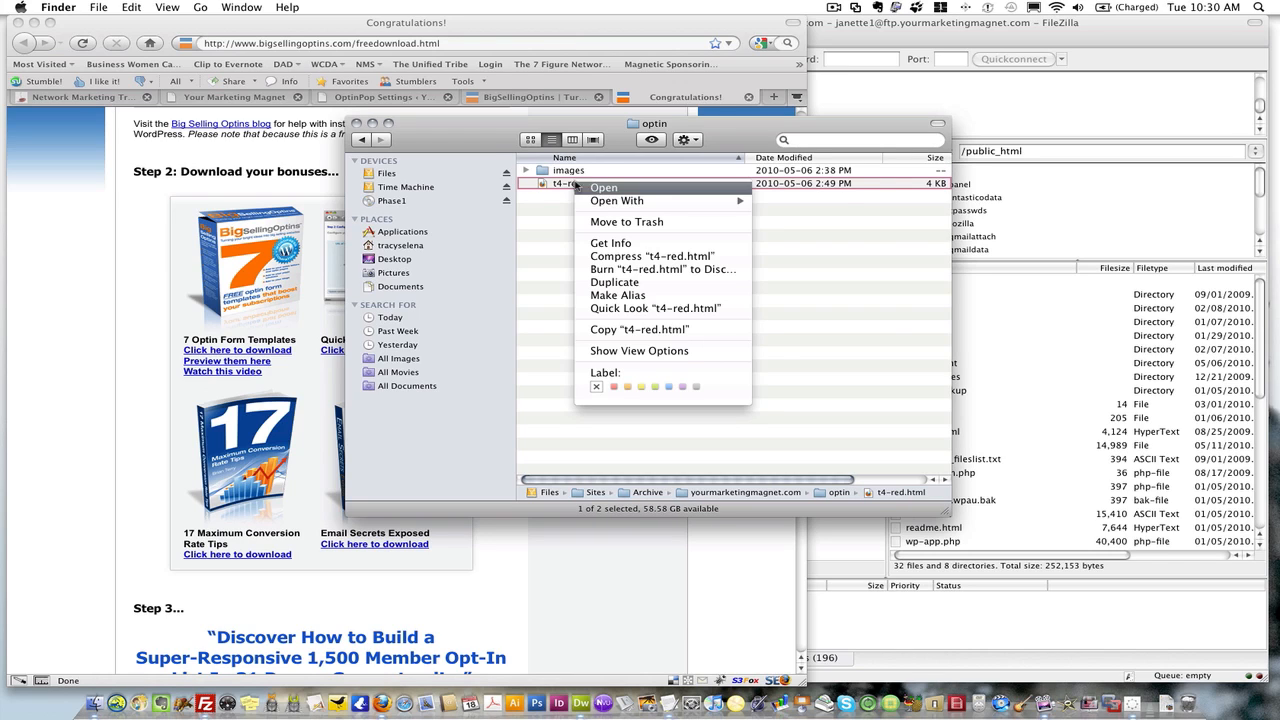
left_click(801, 203)
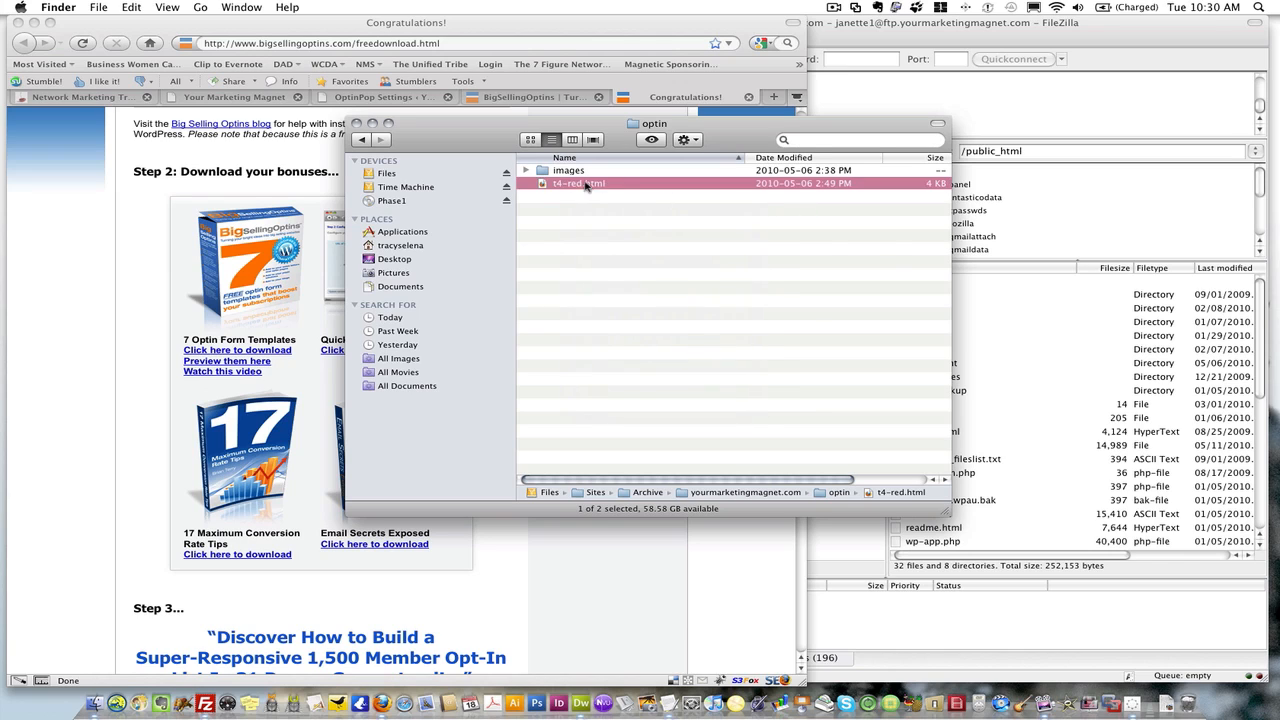
right_click(586, 183)
left_click(766, 204)
right_click(583, 183)
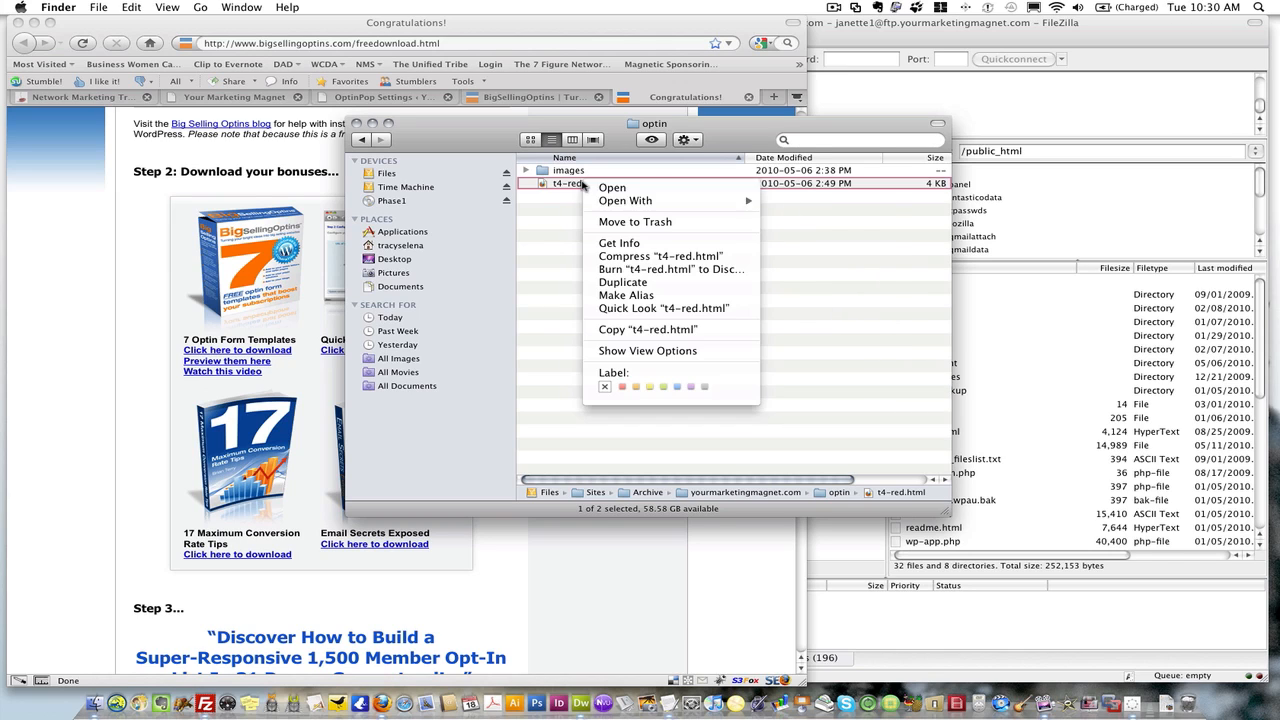
mouse_move(632, 203)
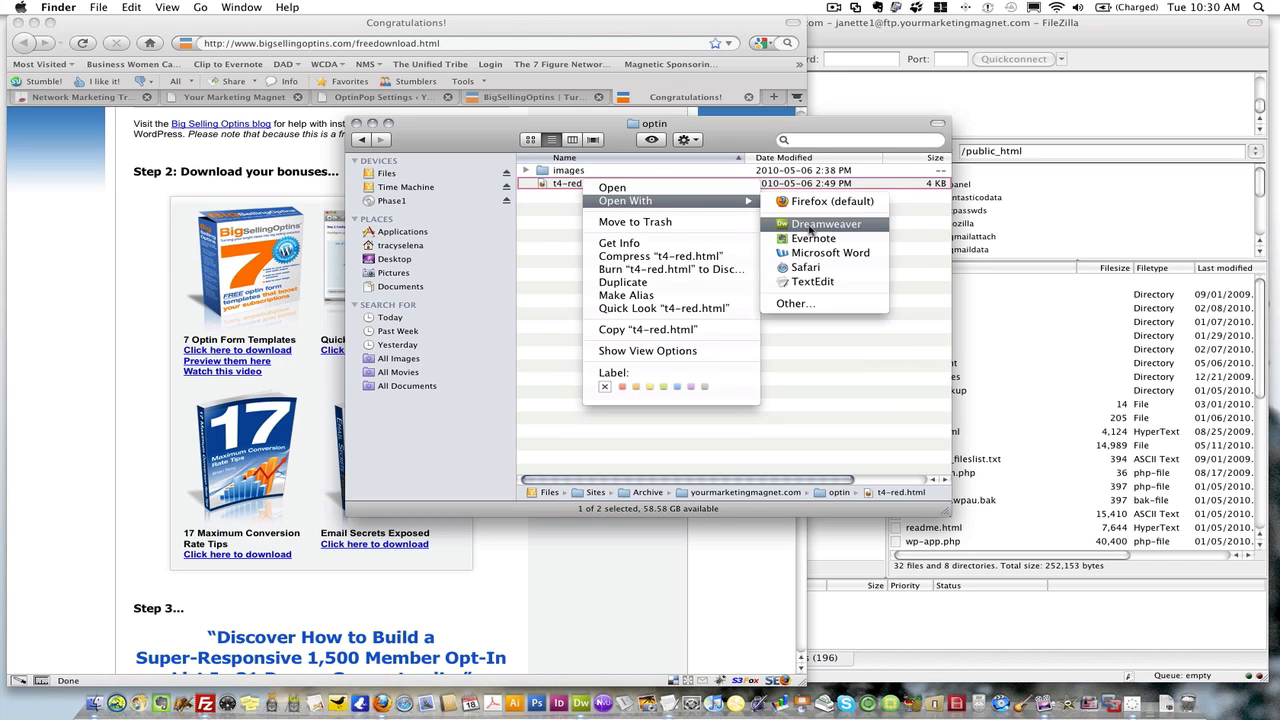
left_click(809, 224)
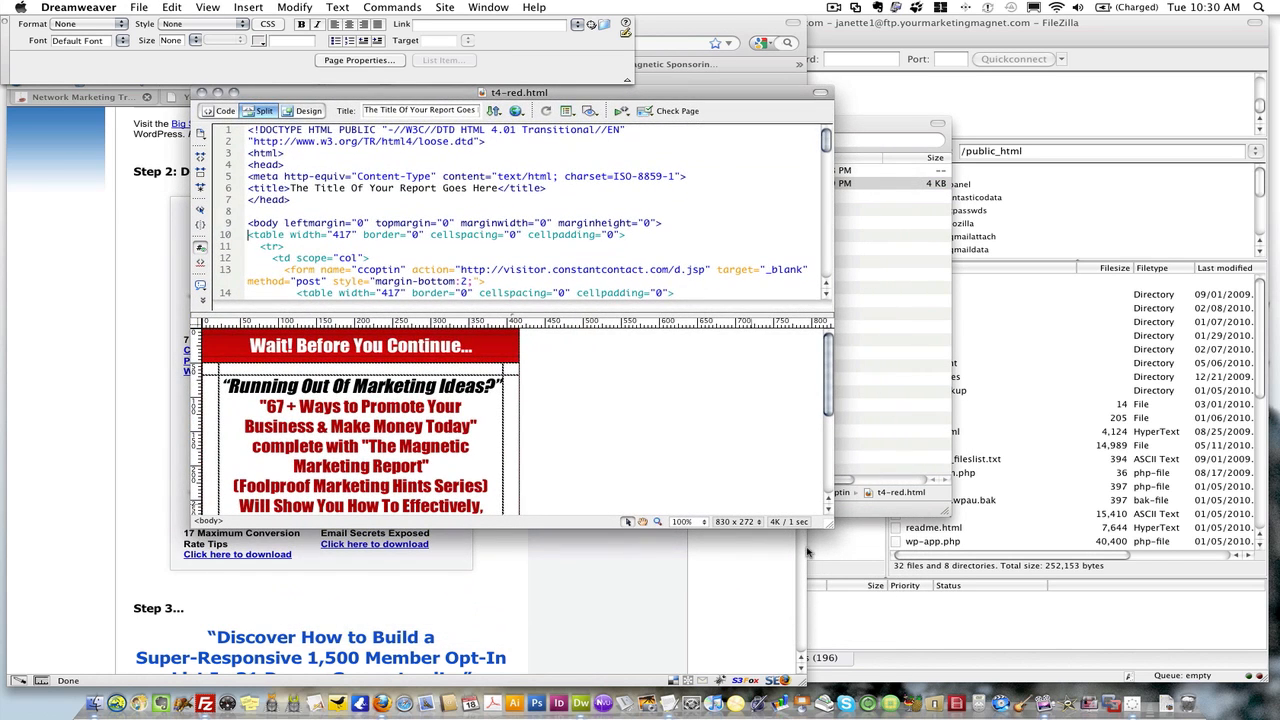
Step: Enlarge the document window and its design view, and highlight the red offer text under the headline to examine it
left_click_drag(826, 524, 798, 676)
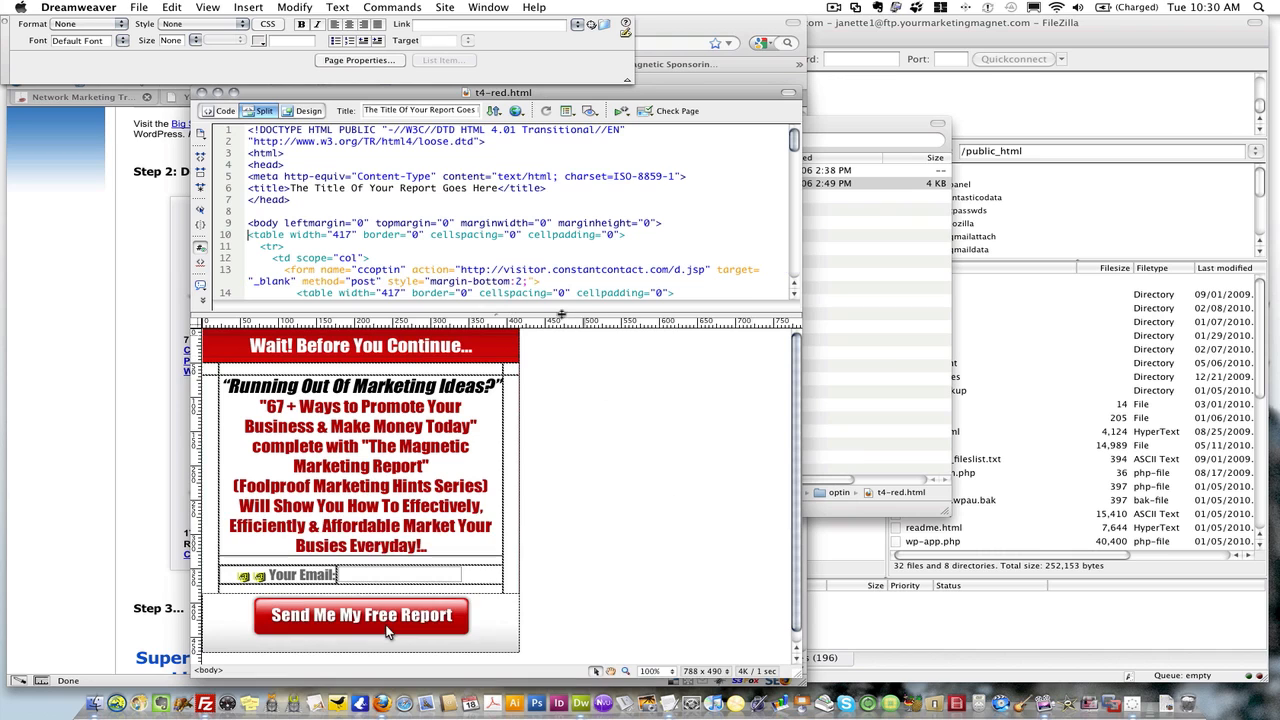
left_click_drag(551, 227, 549, 178)
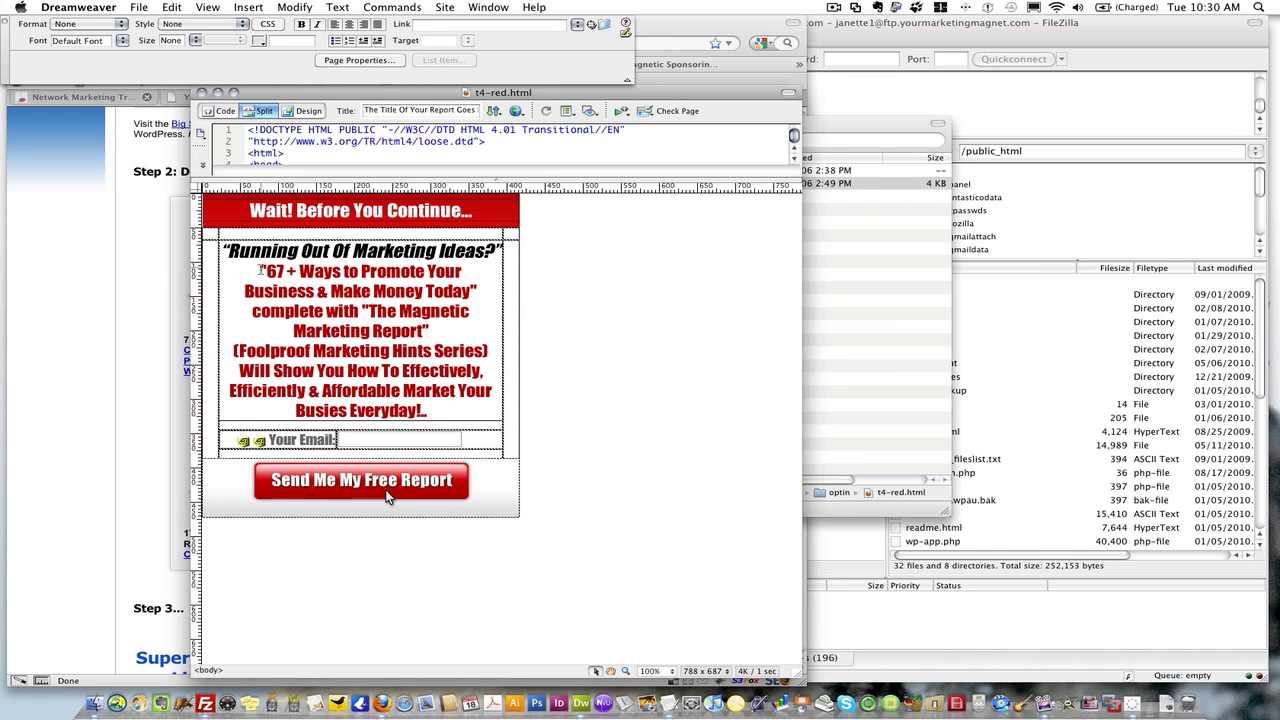
mouse_move(262, 270)
left_mouse_down()
mouse_move(480, 355)
mouse_move(440, 411)
mouse_move(306, 350)
mouse_move(262, 272)
left_mouse_up()
left_click(440, 411)
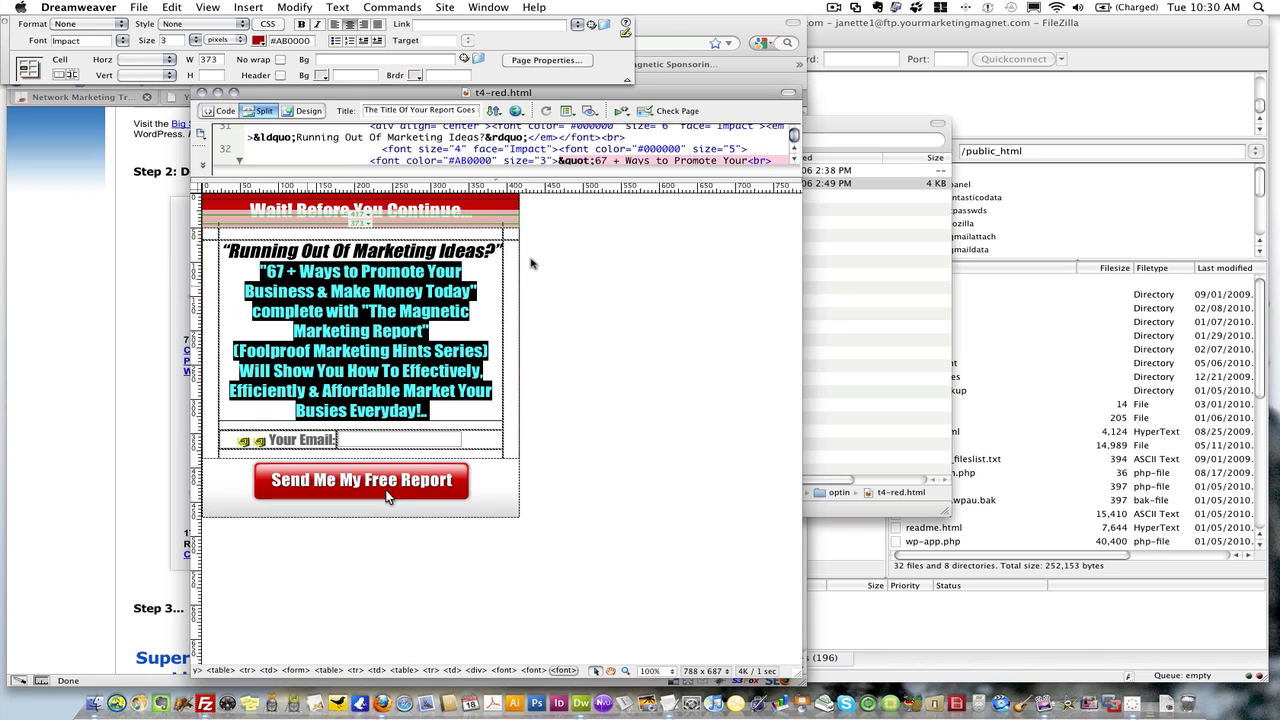
left_click(531, 263)
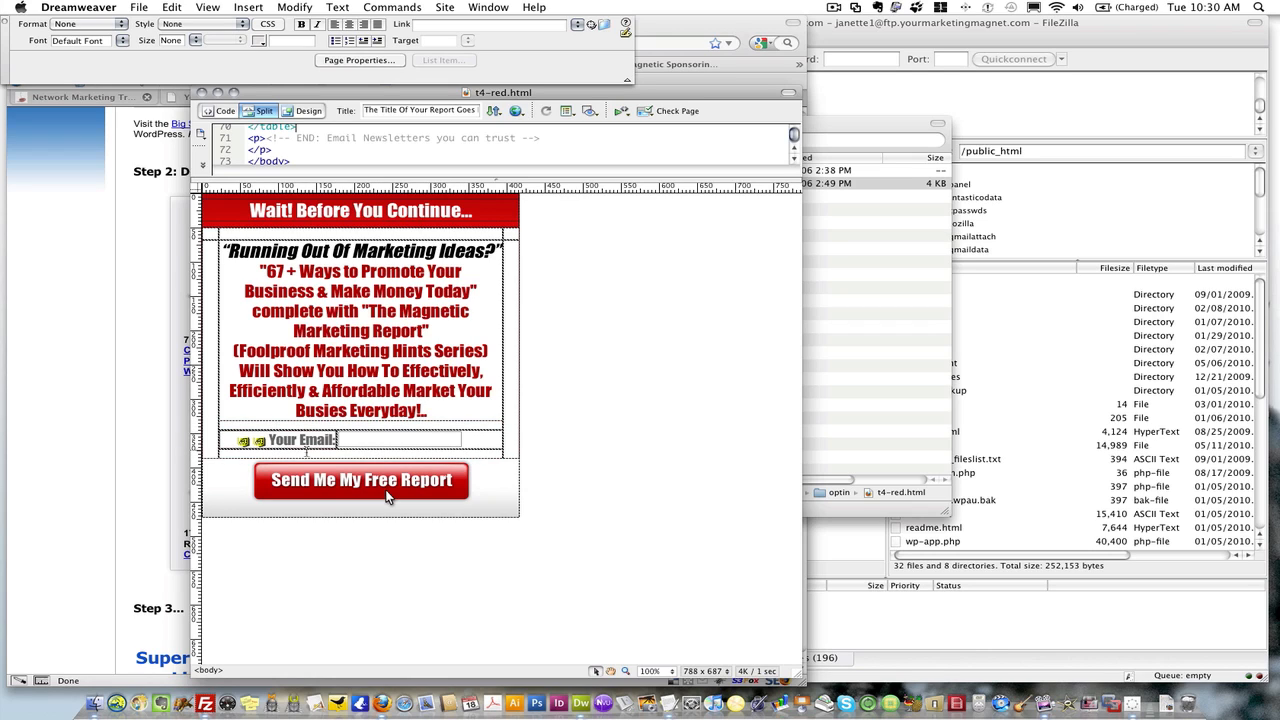
Step: Inspect the email field's code in an enlarged code view, and highlight the opening ccoptin form tag on line 13
left_click(398, 443)
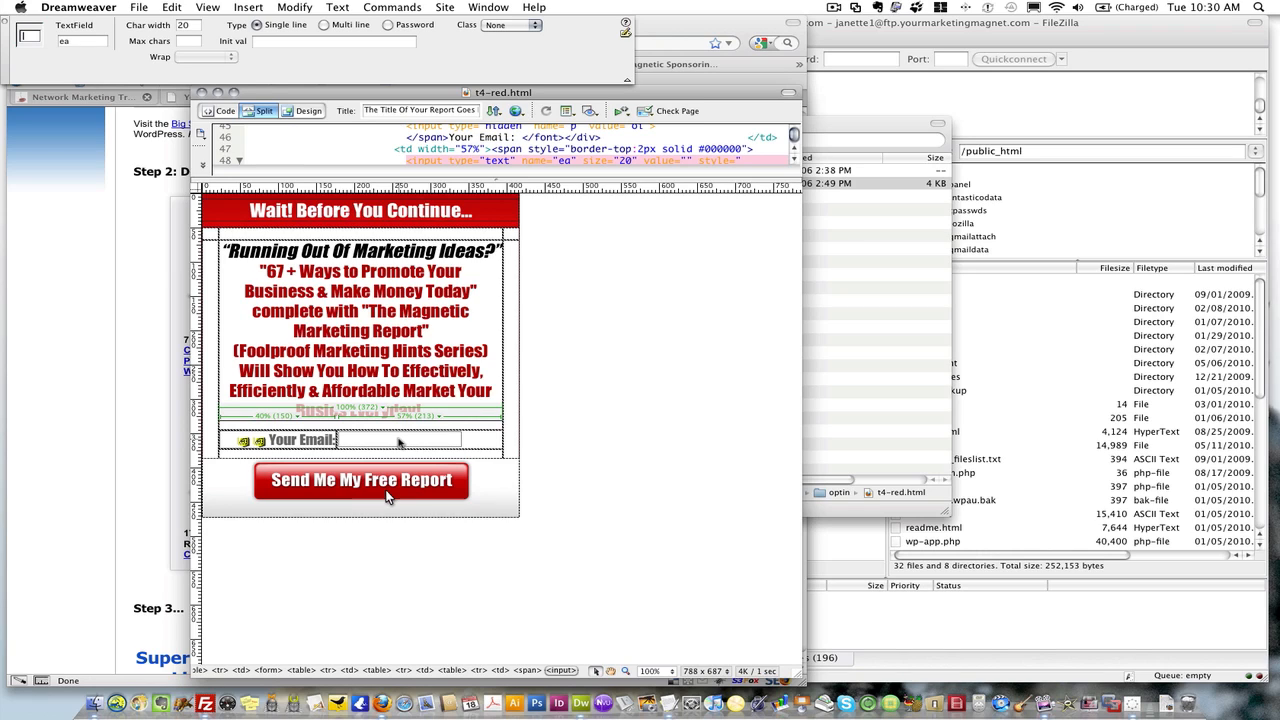
left_click_drag(461, 180, 460, 332)
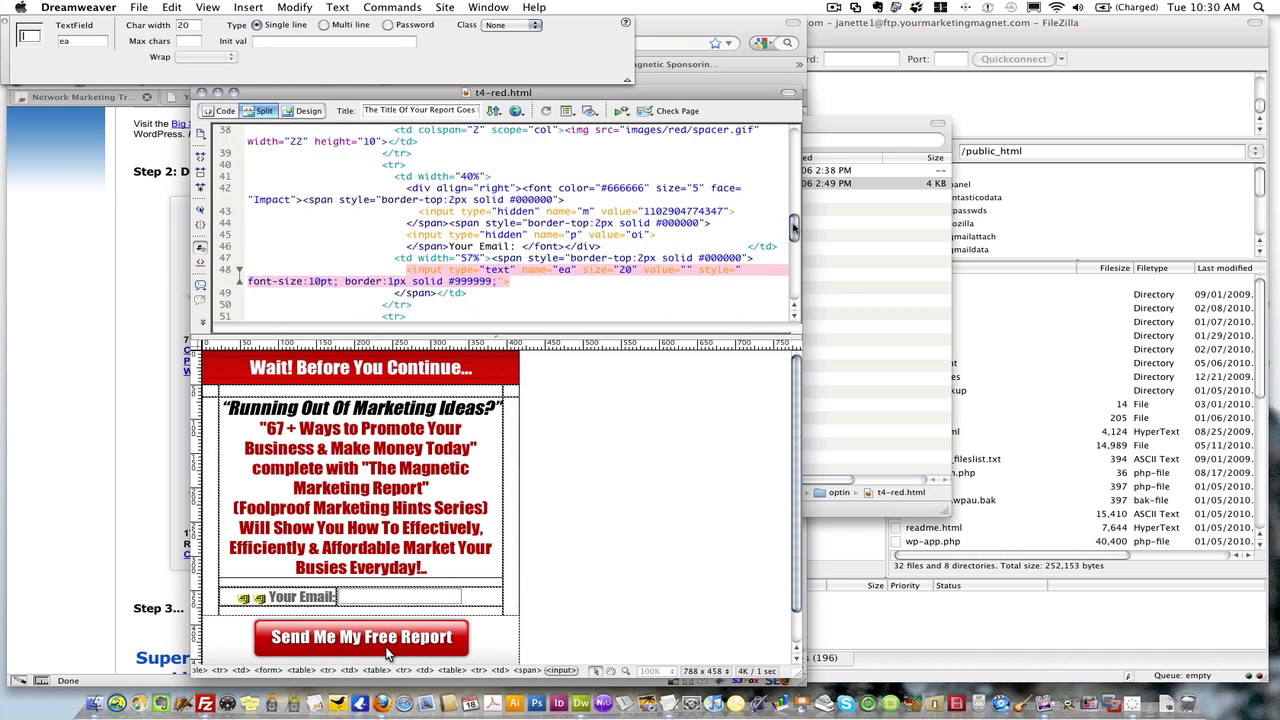
scroll(784, 172, "up", 8)
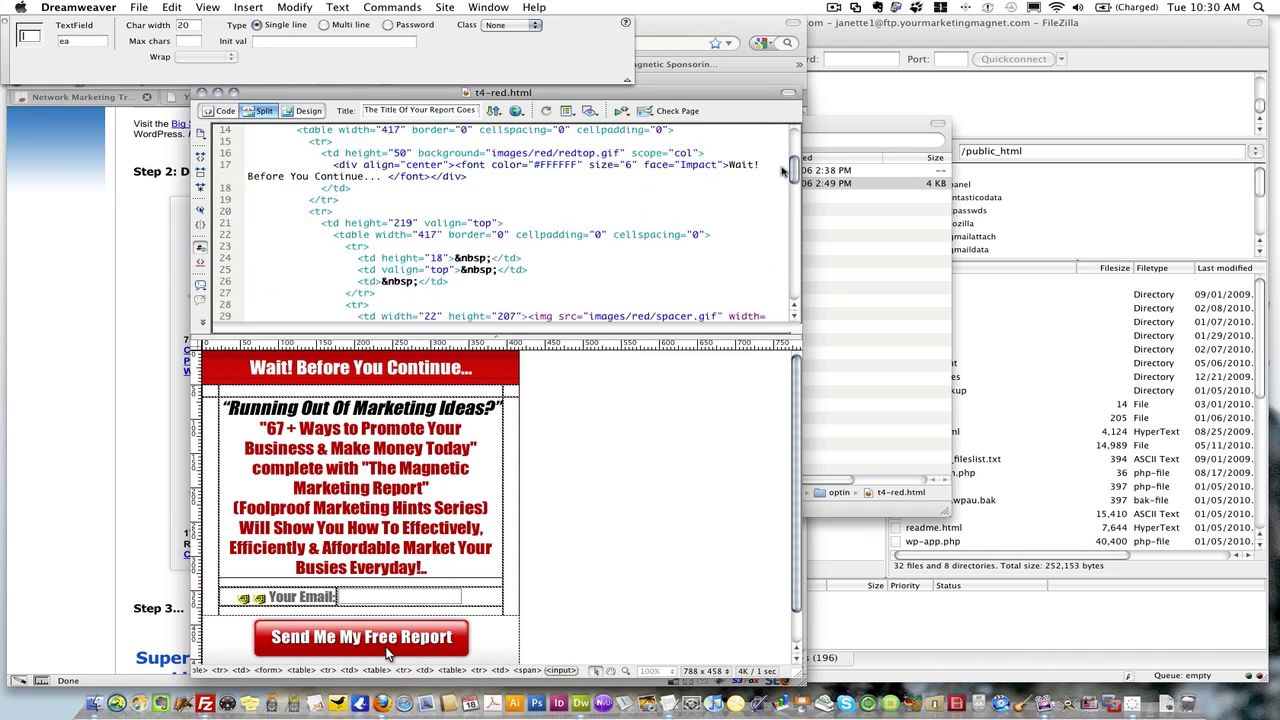
scroll(784, 172, "up", 3)
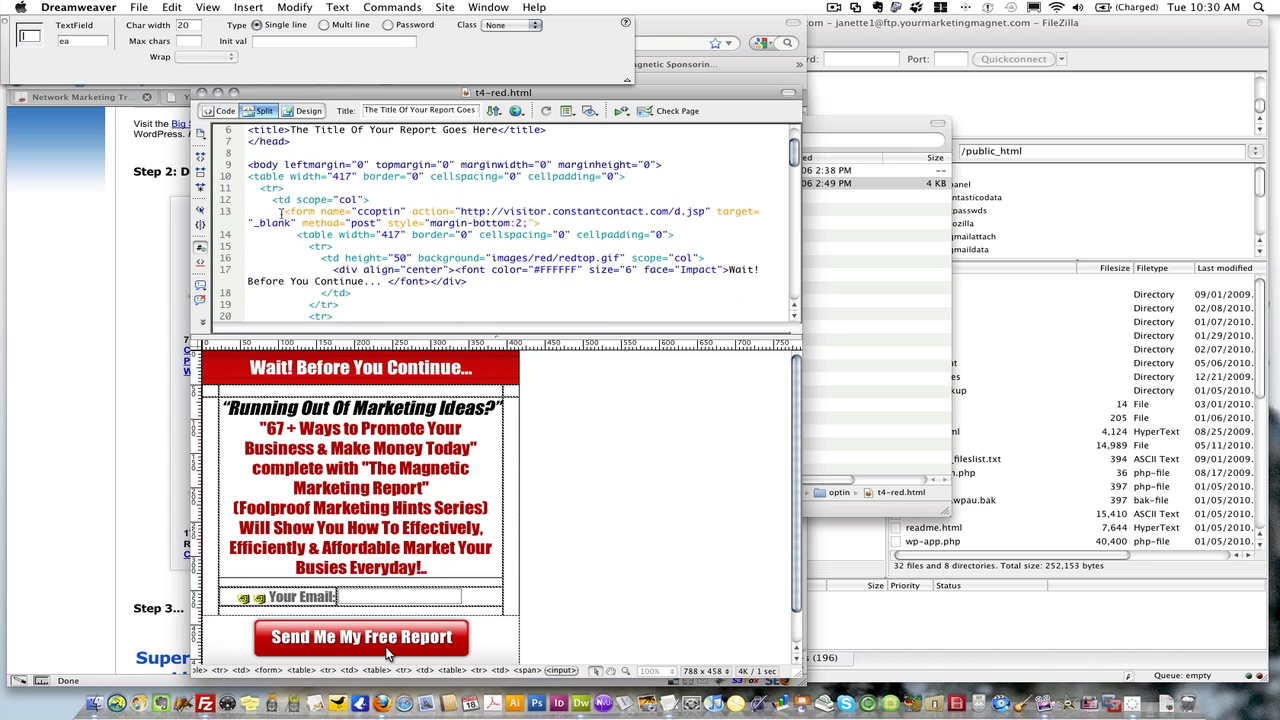
left_click_drag(281, 212, 563, 225)
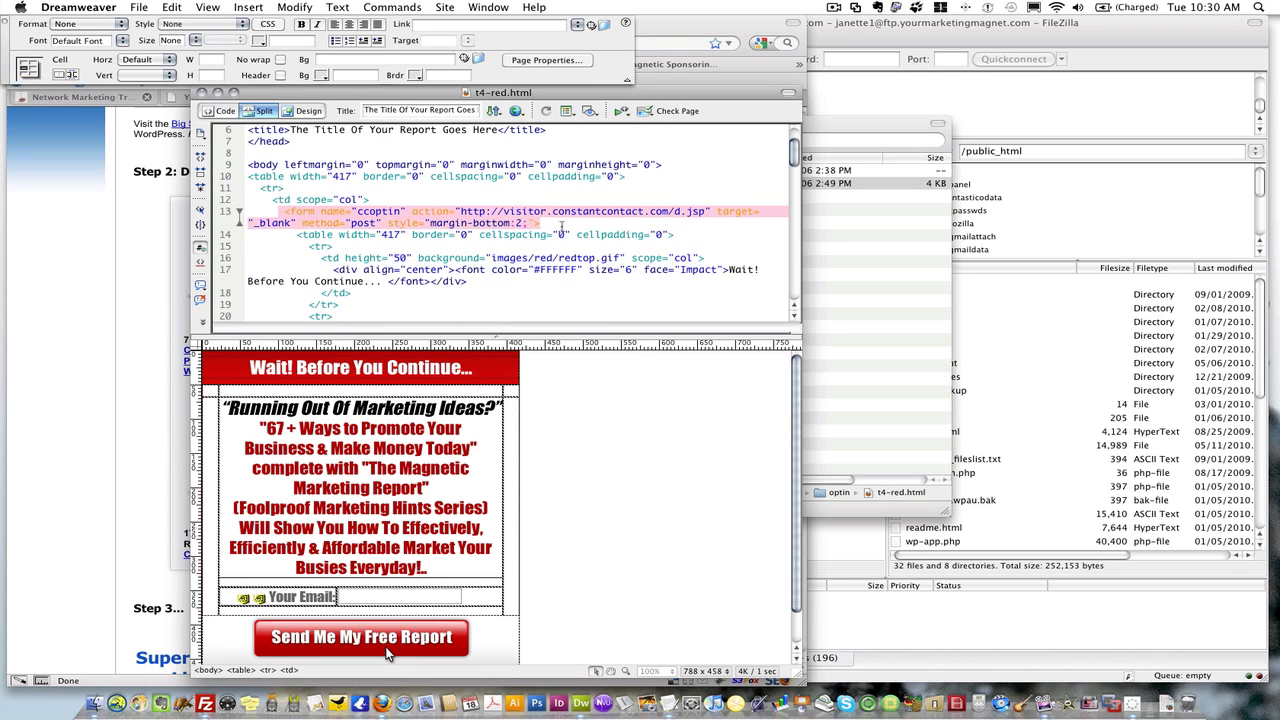
Step: Examine the hidden input fields beside the email label, and highlight the submit image tag on line 63 of t4-red.html
left_click_drag(794, 152, 794, 233)
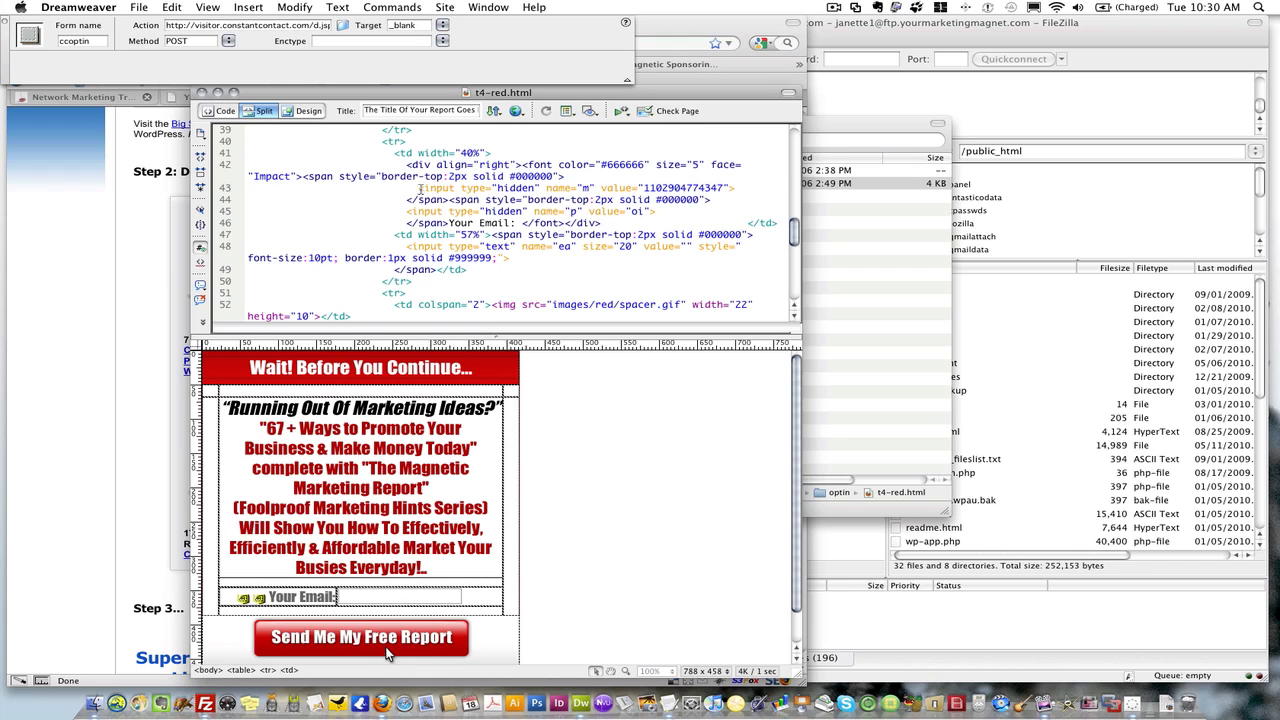
left_click_drag(797, 391, 797, 443)
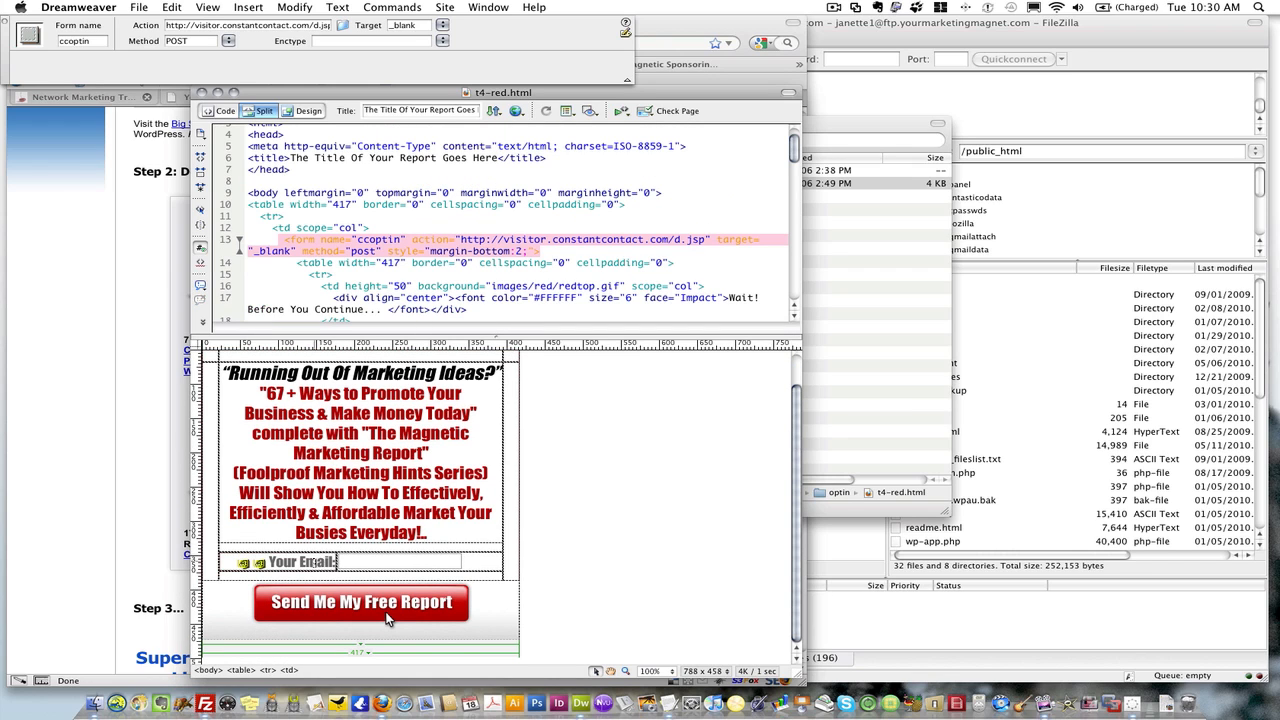
left_click(399, 568)
left_click(595, 561)
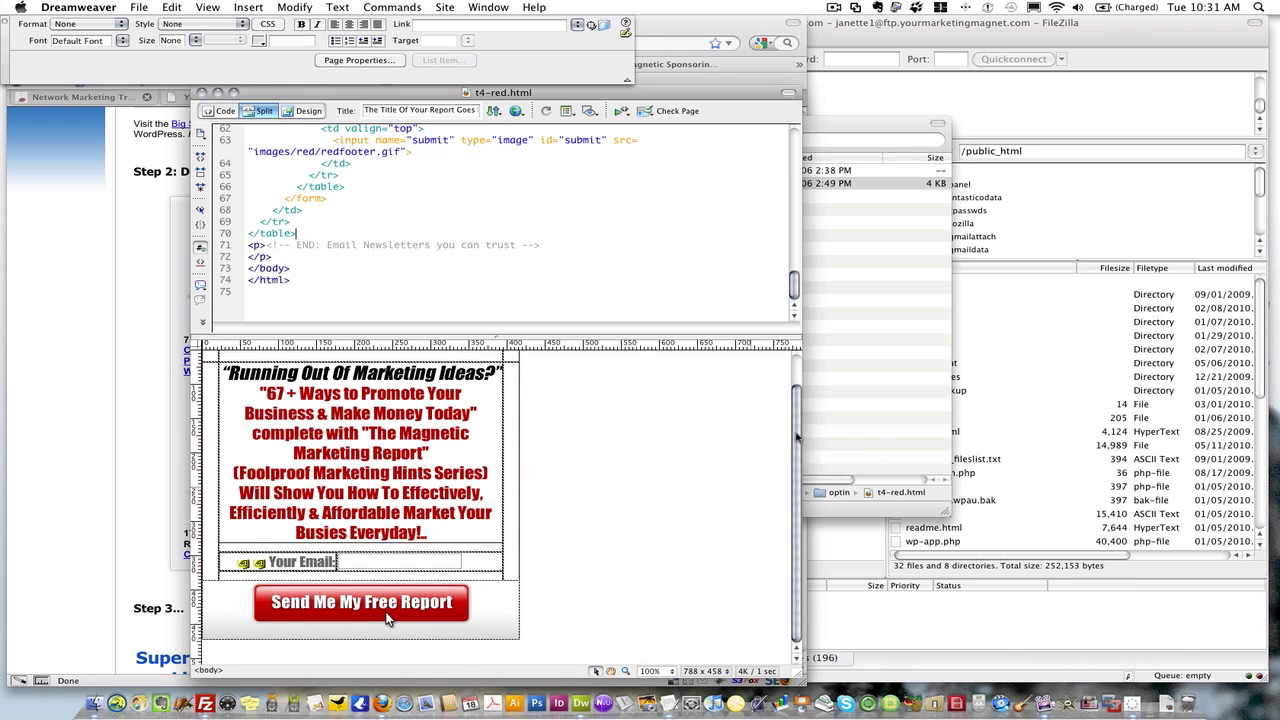
mouse_move(797, 434)
left_mouse_down()
mouse_move(799, 387)
mouse_move(798, 436)
left_mouse_up()
left_click(414, 606)
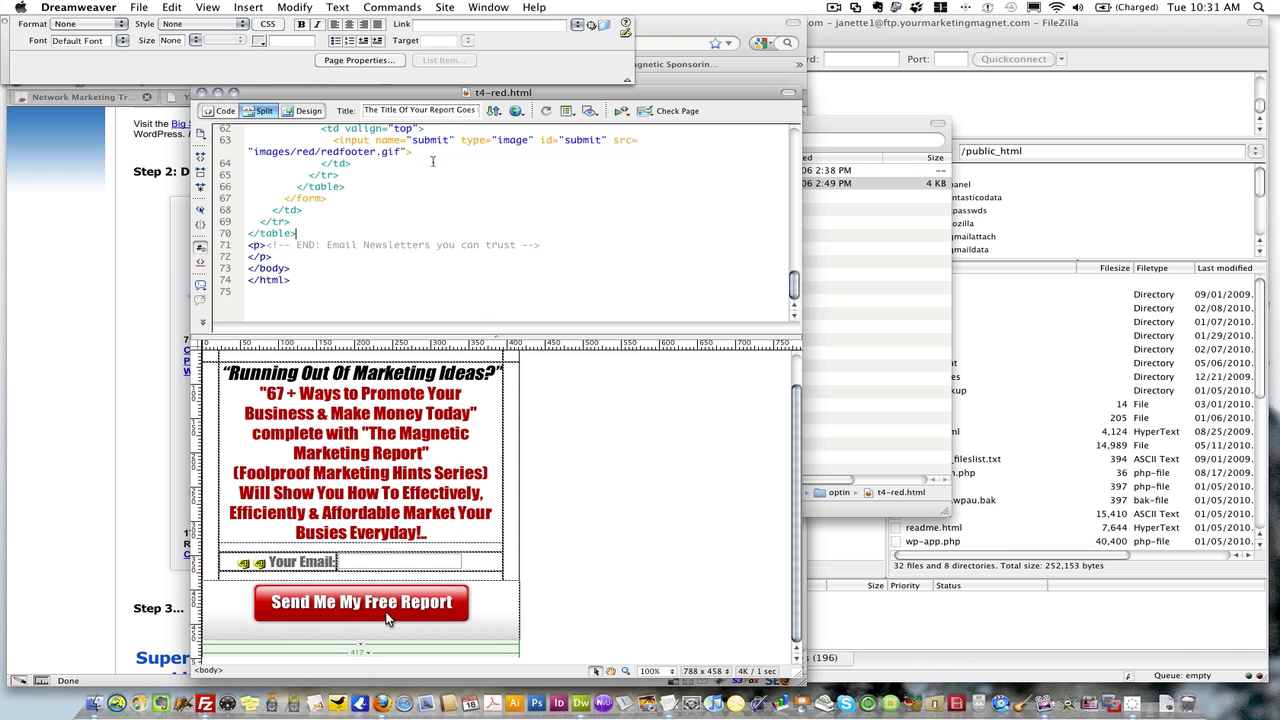
left_click_drag(331, 136, 641, 144)
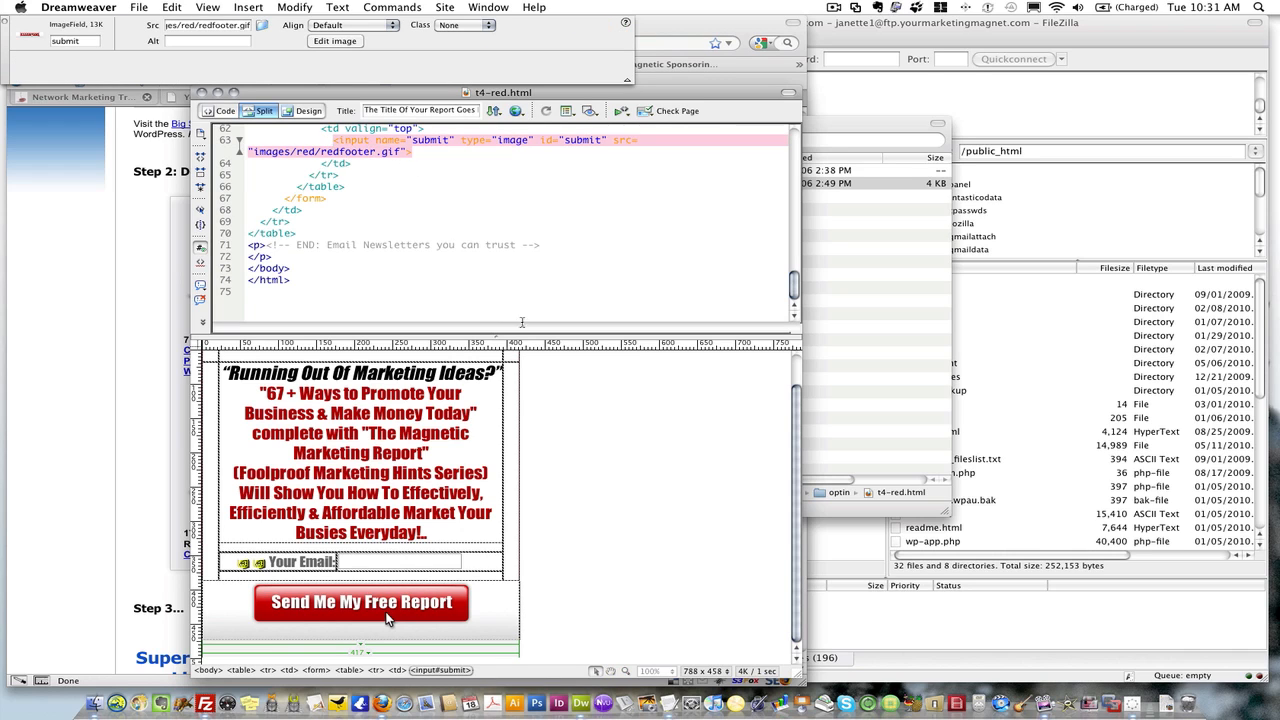
left_click(678, 542)
left_click_drag(797, 402, 797, 362)
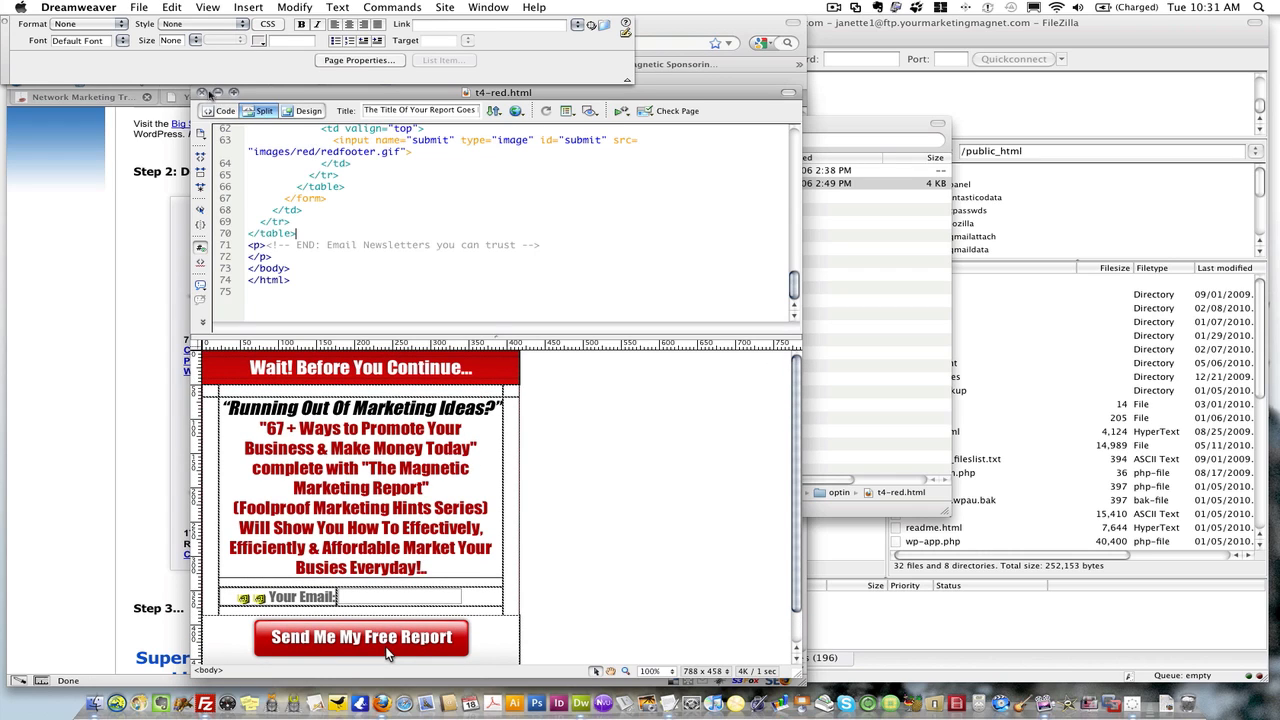
Step: Switch to FileZilla, check the local optin folder's contents, and upload the whole folder to /public_html
left_click(935, 28)
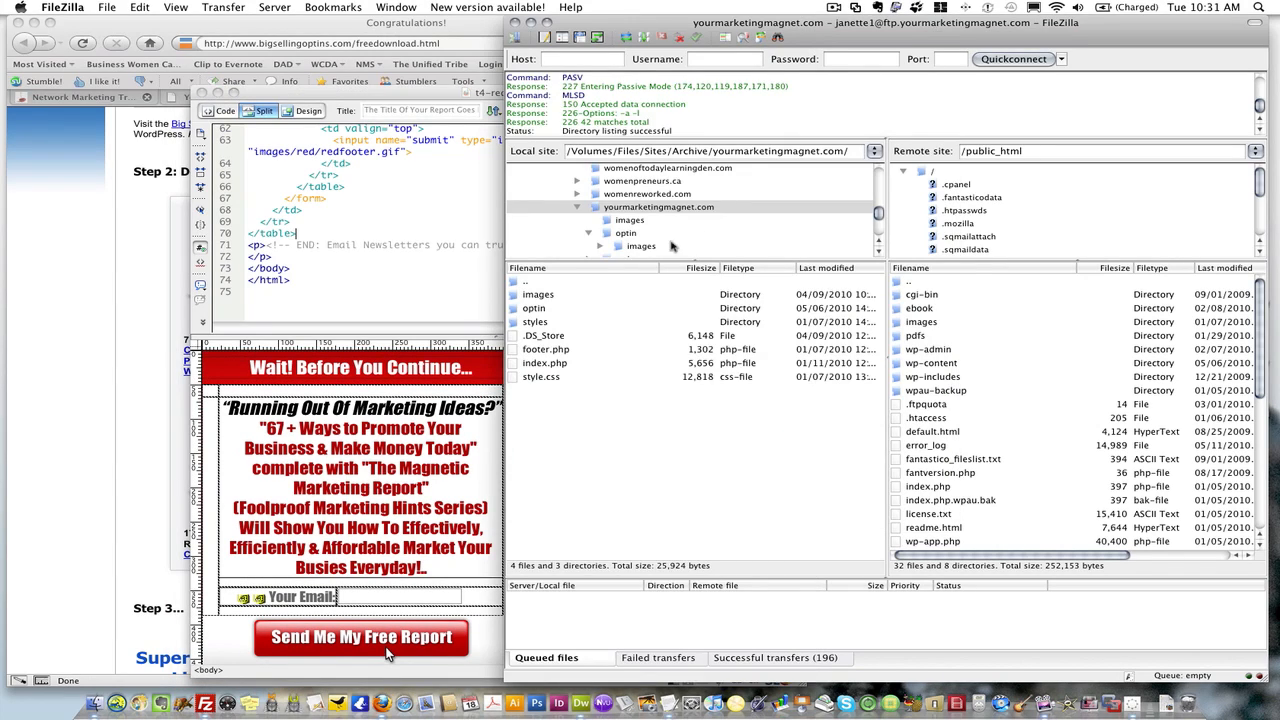
left_click(533, 309)
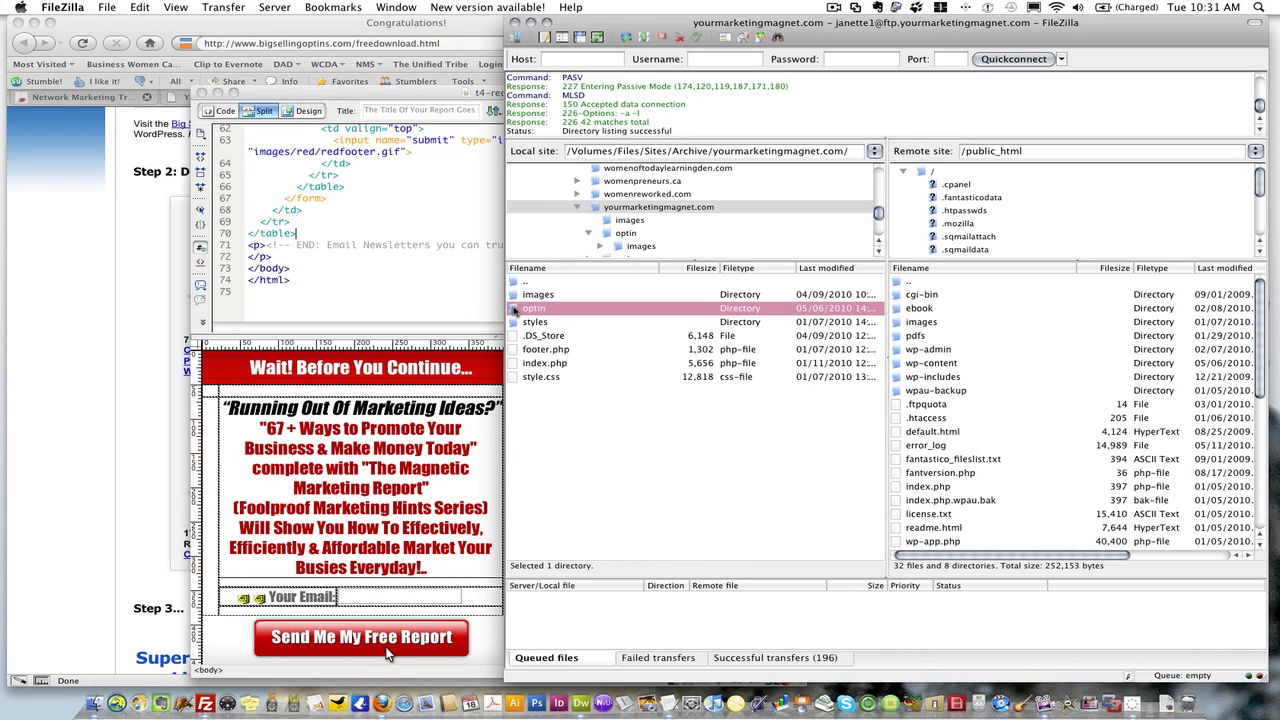
double_click(513, 310)
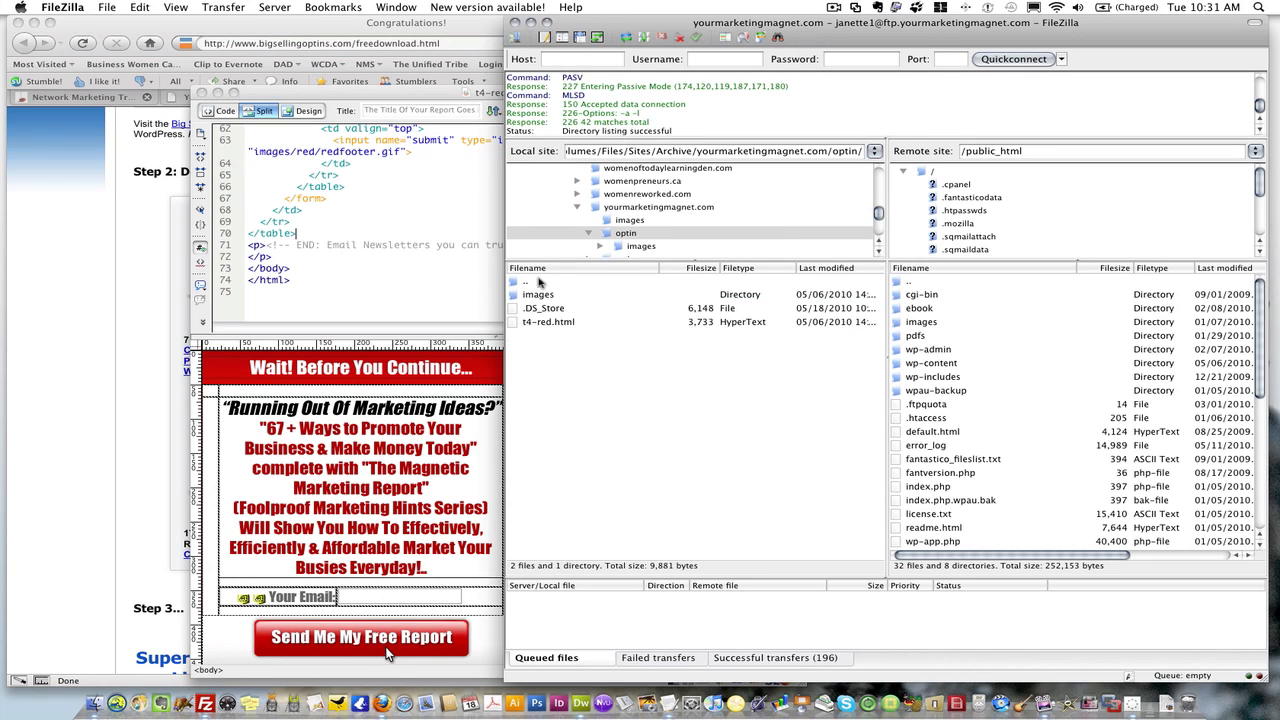
double_click(528, 282)
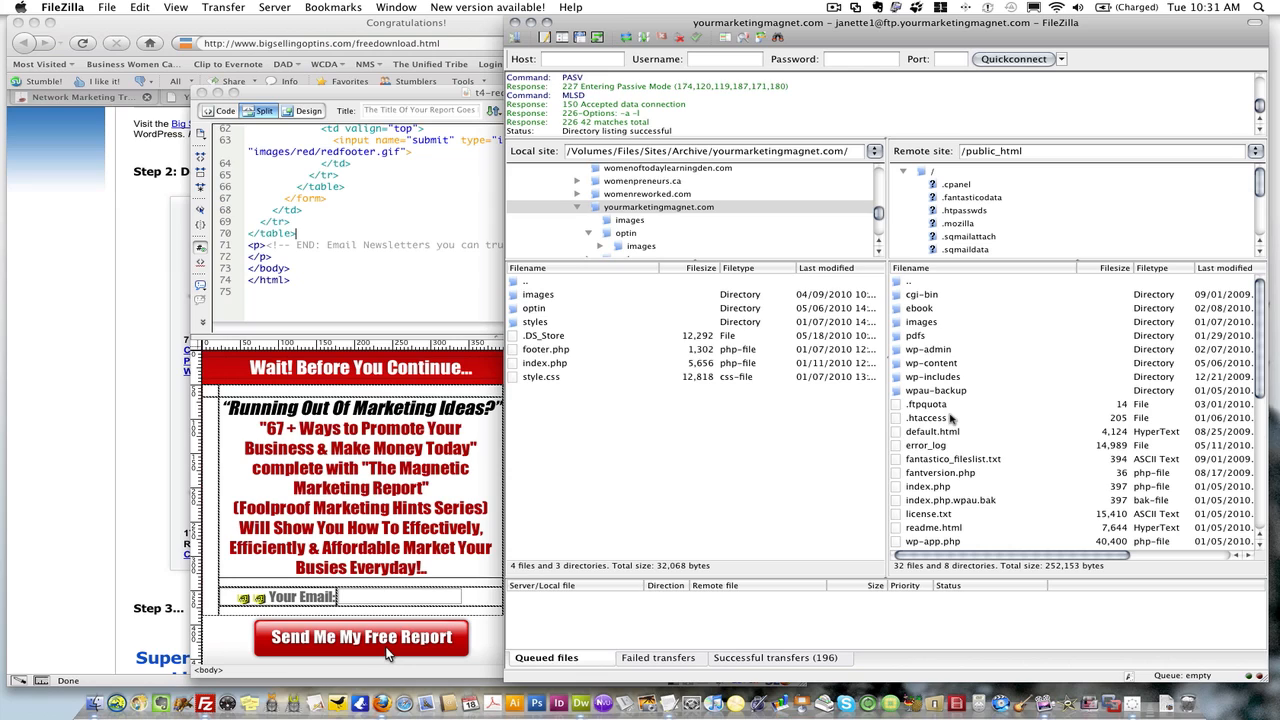
left_click(952, 419)
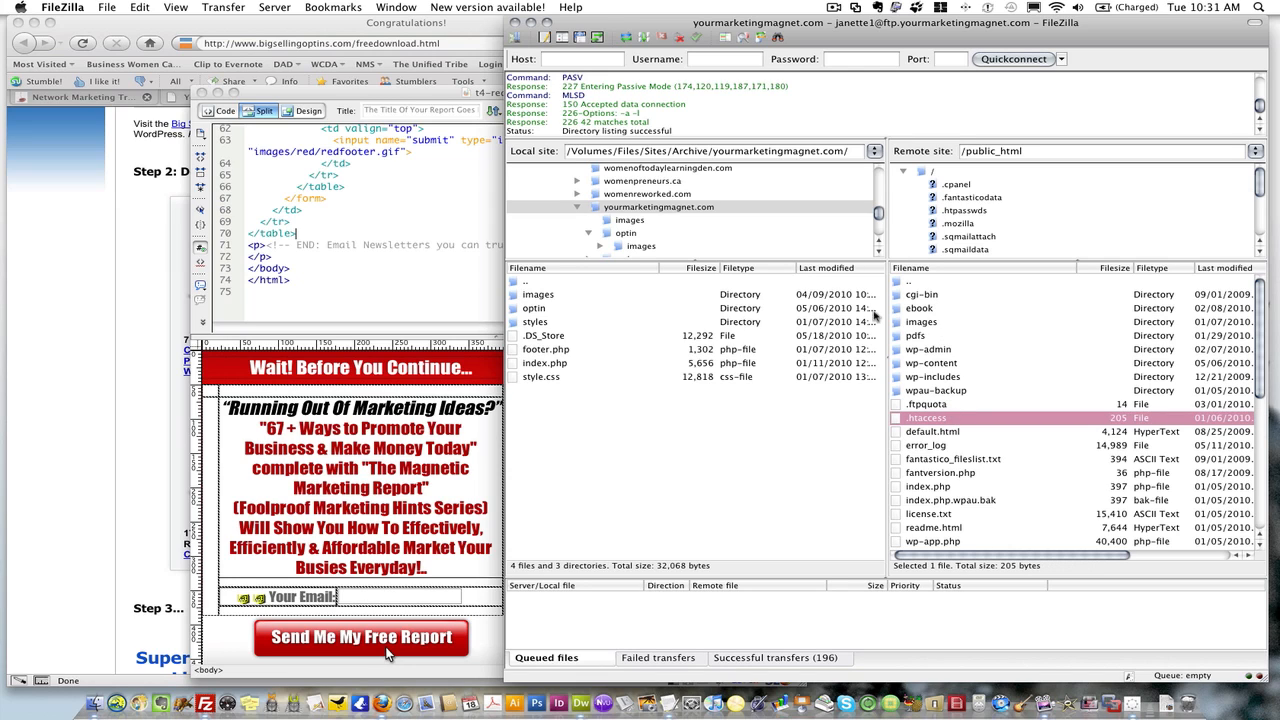
left_click(543, 398)
left_click_drag(517, 312, 943, 468)
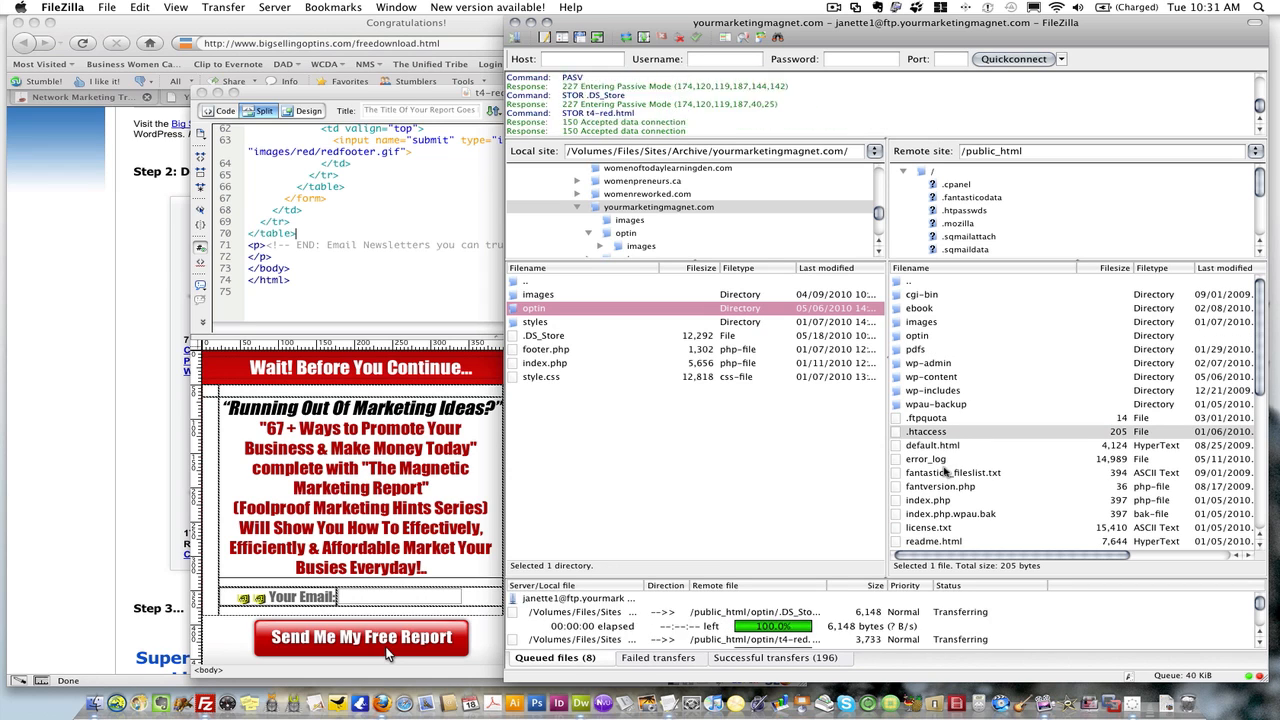
left_click(920, 338)
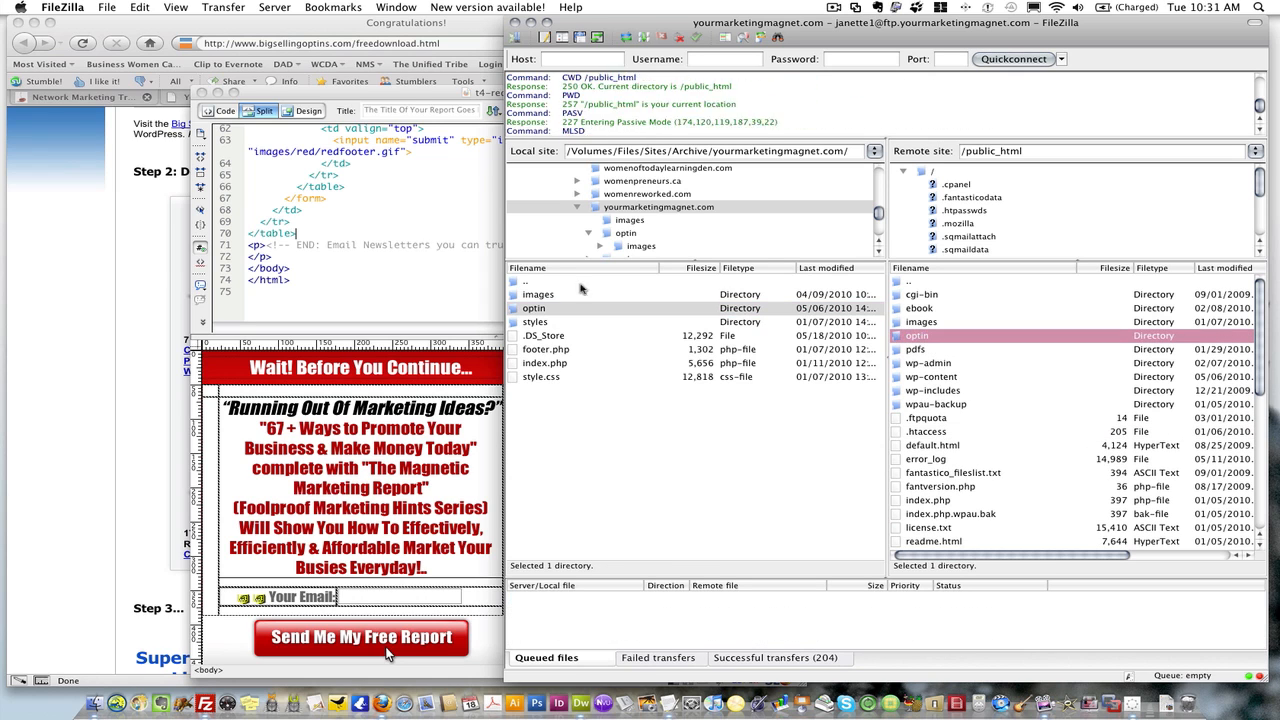
Step: Switch to Firefox, open the OptinPop Settings page, and highlight the URL of the page to show
left_click(75, 128)
left_click(234, 97)
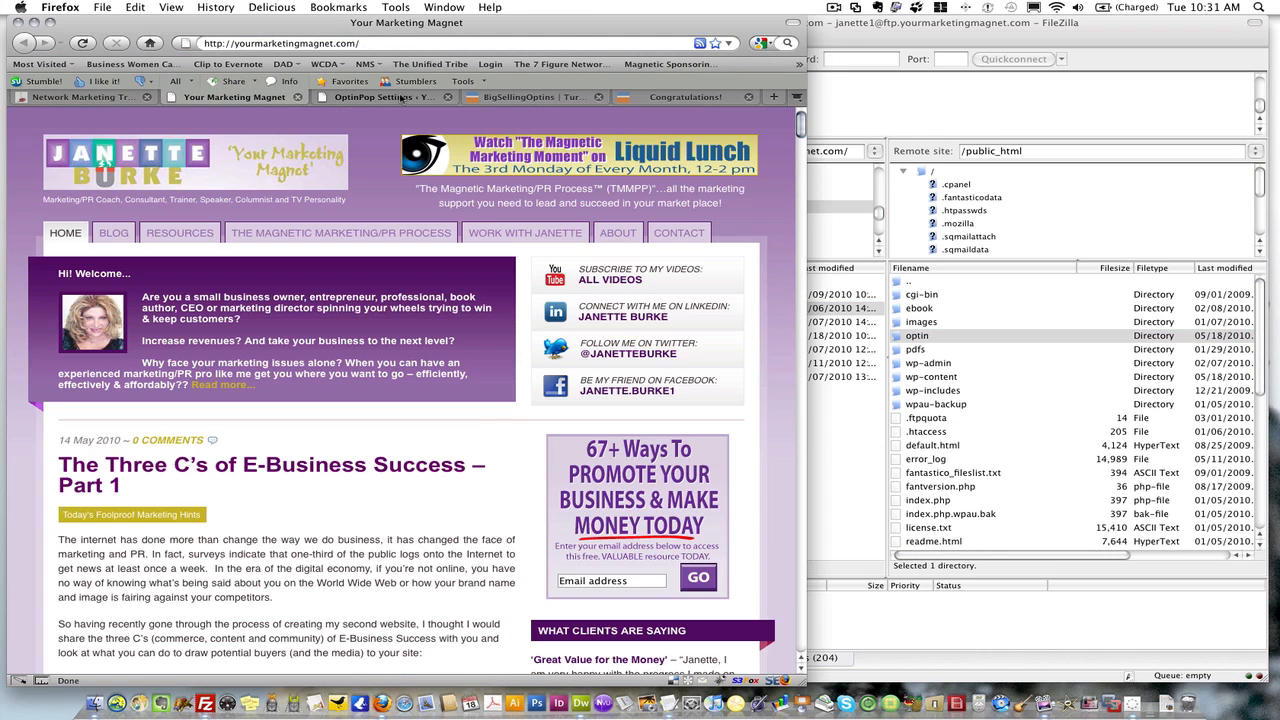
left_click(401, 97)
scroll(367, 388, "down", 8)
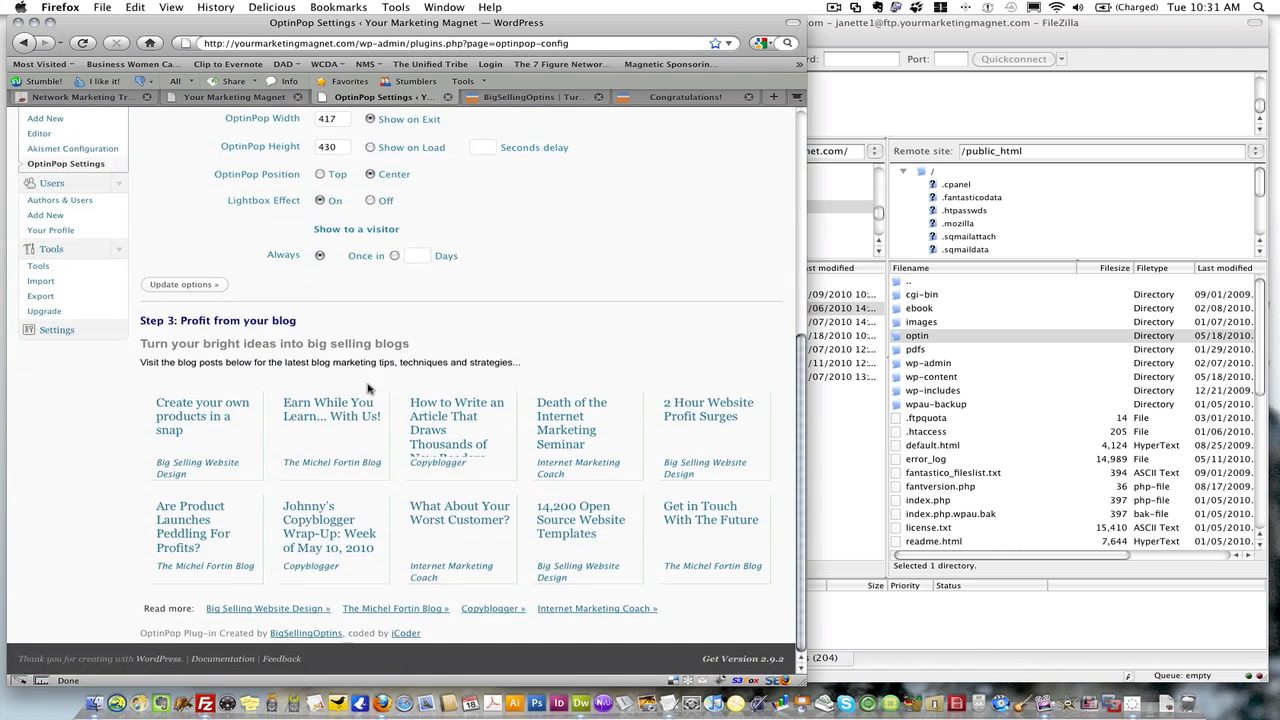
scroll(367, 388, "up", 6)
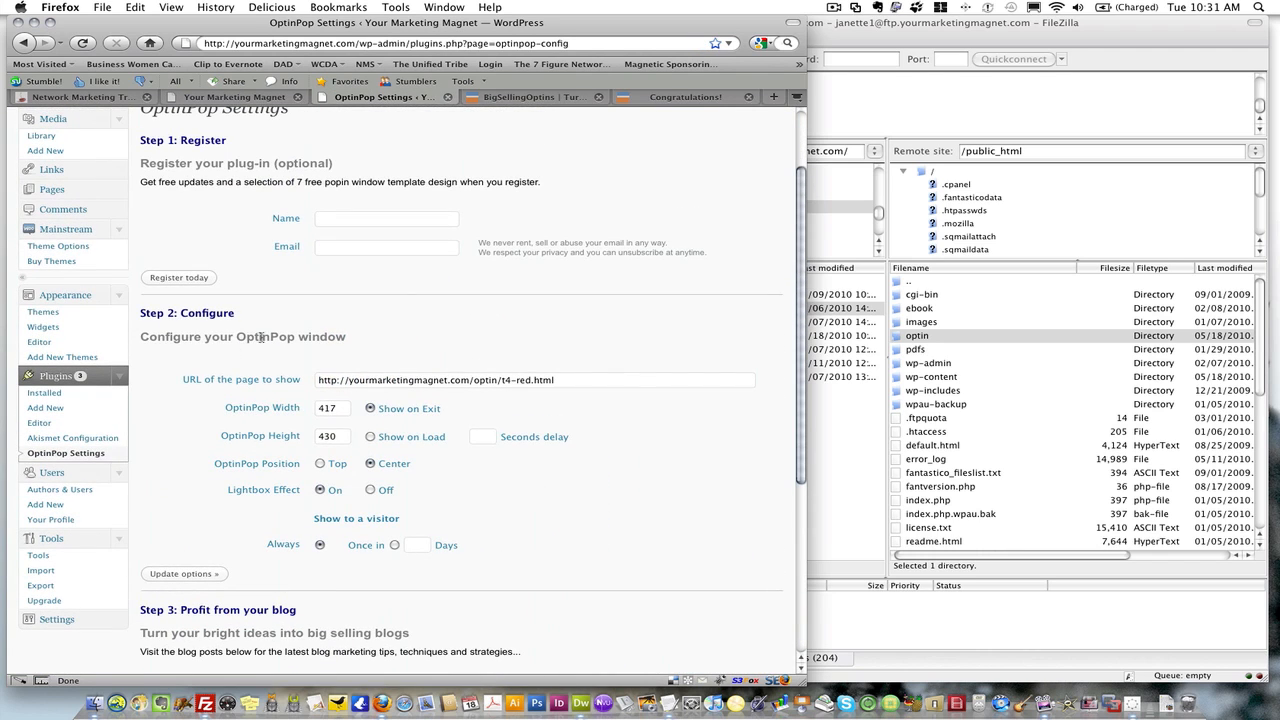
left_click(568, 381)
left_click_drag(319, 380, 582, 382)
left_click(582, 382)
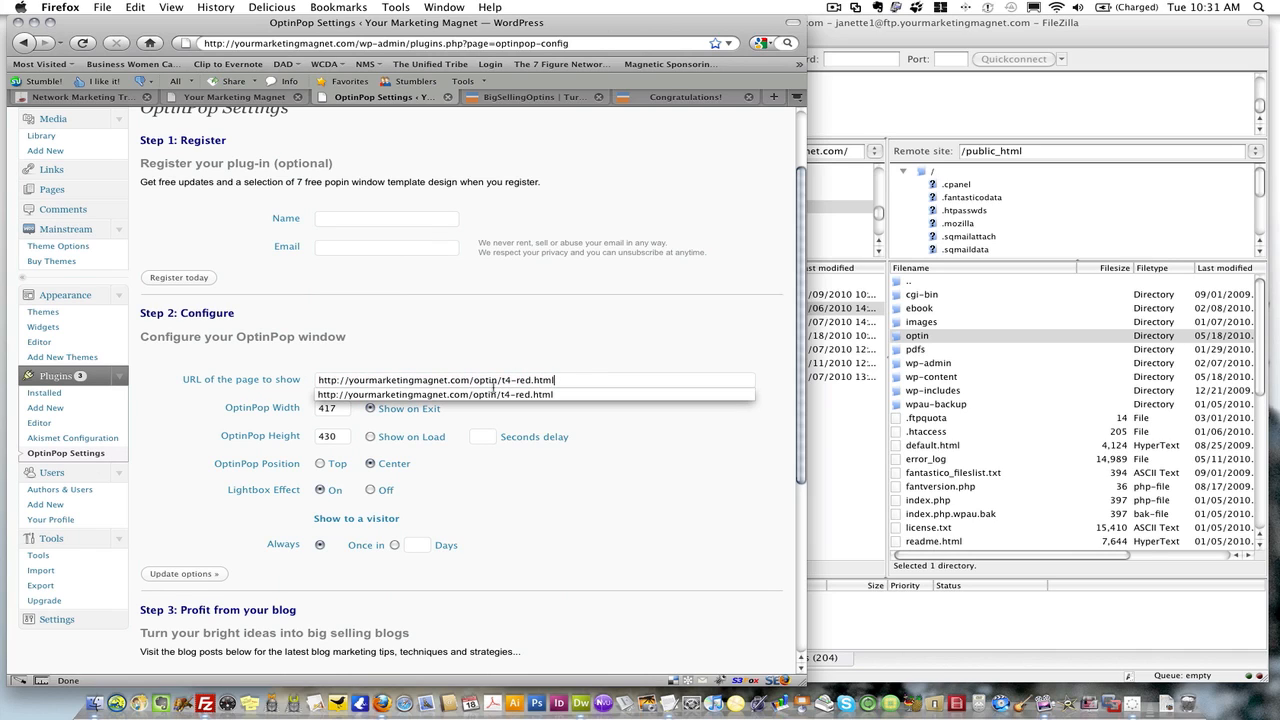
Step: Compare the optin folder and t4-red.html parts of the URL with the uploaded files in the server's optin folder
double_click(478, 381)
left_click_drag(501, 381, 562, 381)
left_click(562, 381)
double_click(917, 336)
left_click(935, 322)
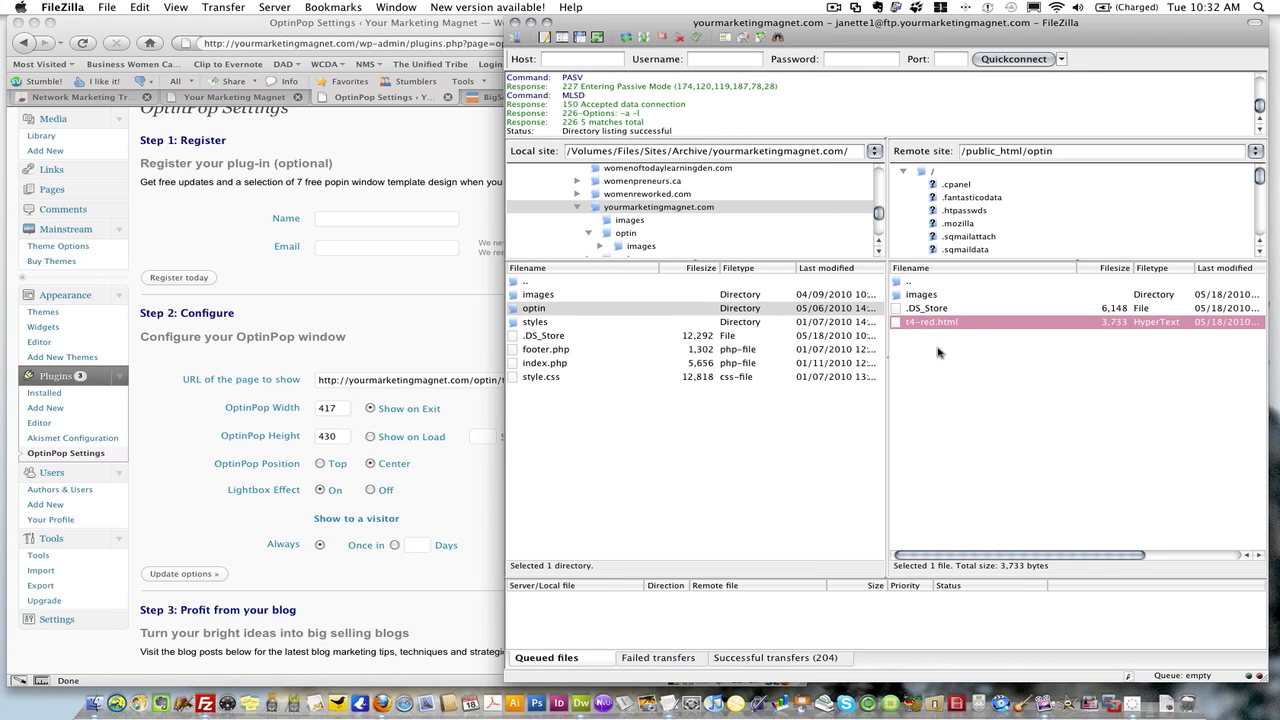
left_click(374, 353)
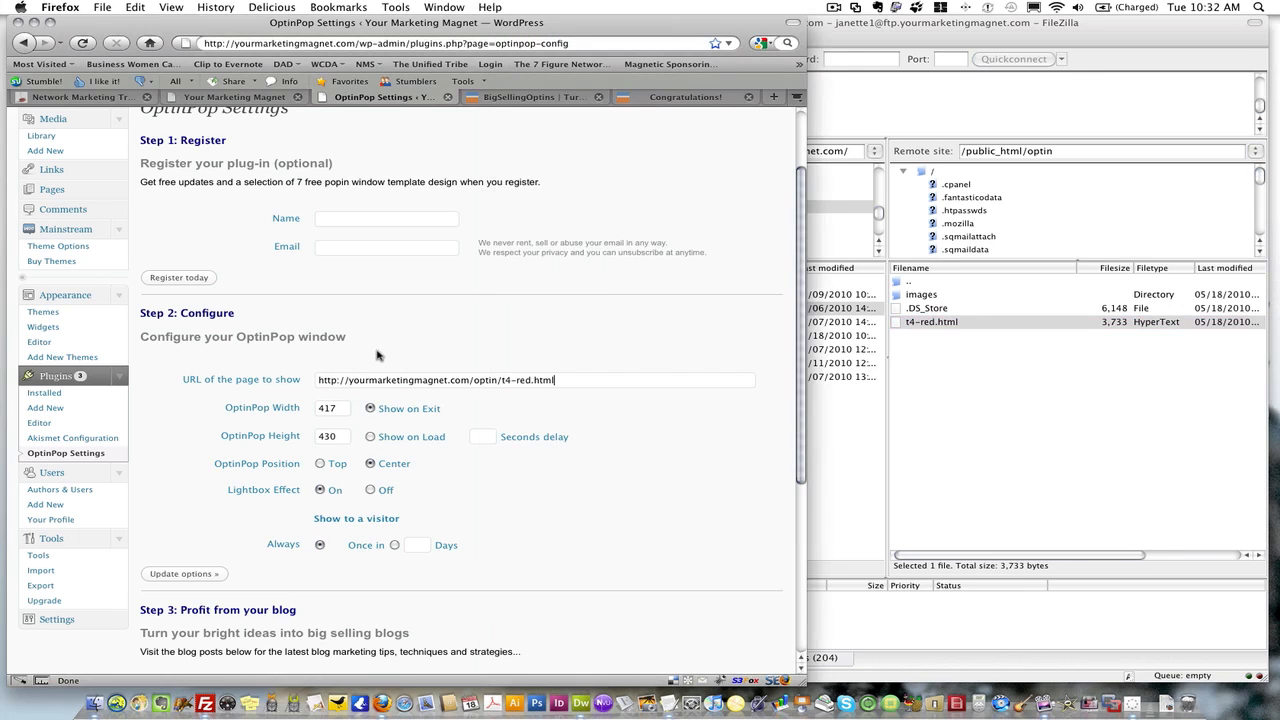
left_click(562, 381)
Step: Compare the OptinPop Width setting with the outer table's width on line 10 of t4-red.html in Dreamweaver
left_click(277, 417)
left_click_drag(339, 409, 324, 410)
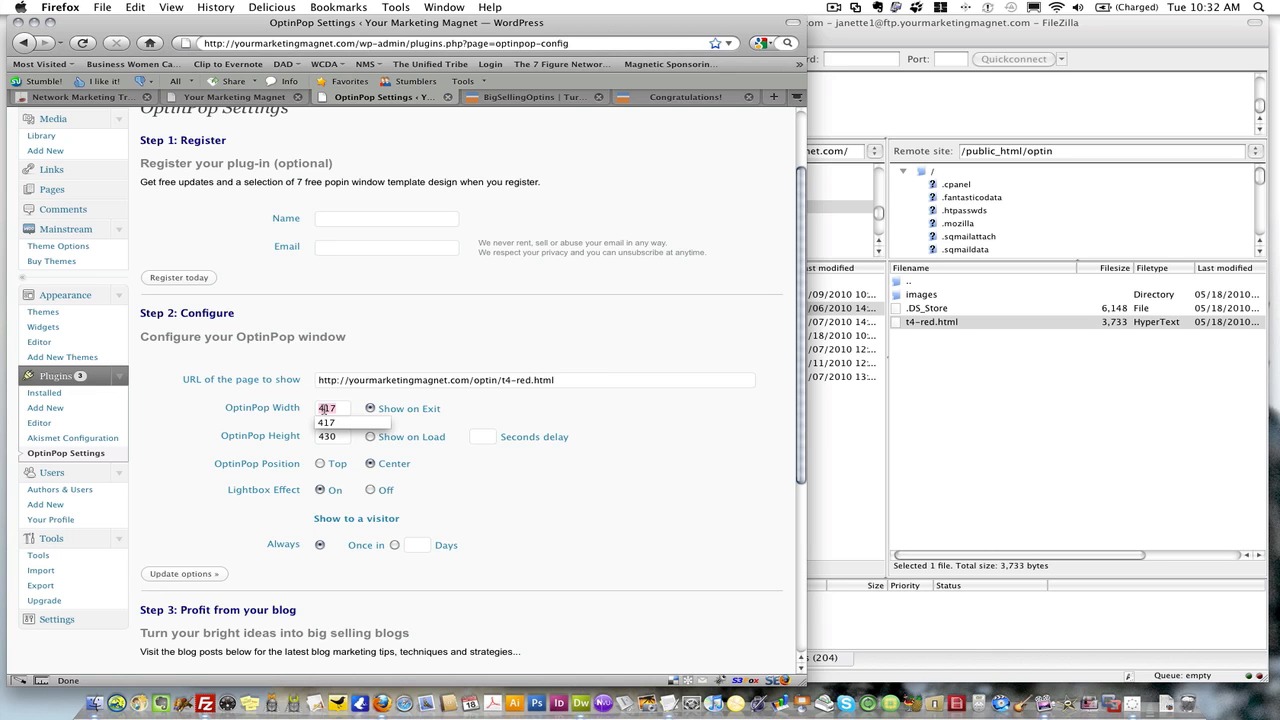
left_click(584, 692)
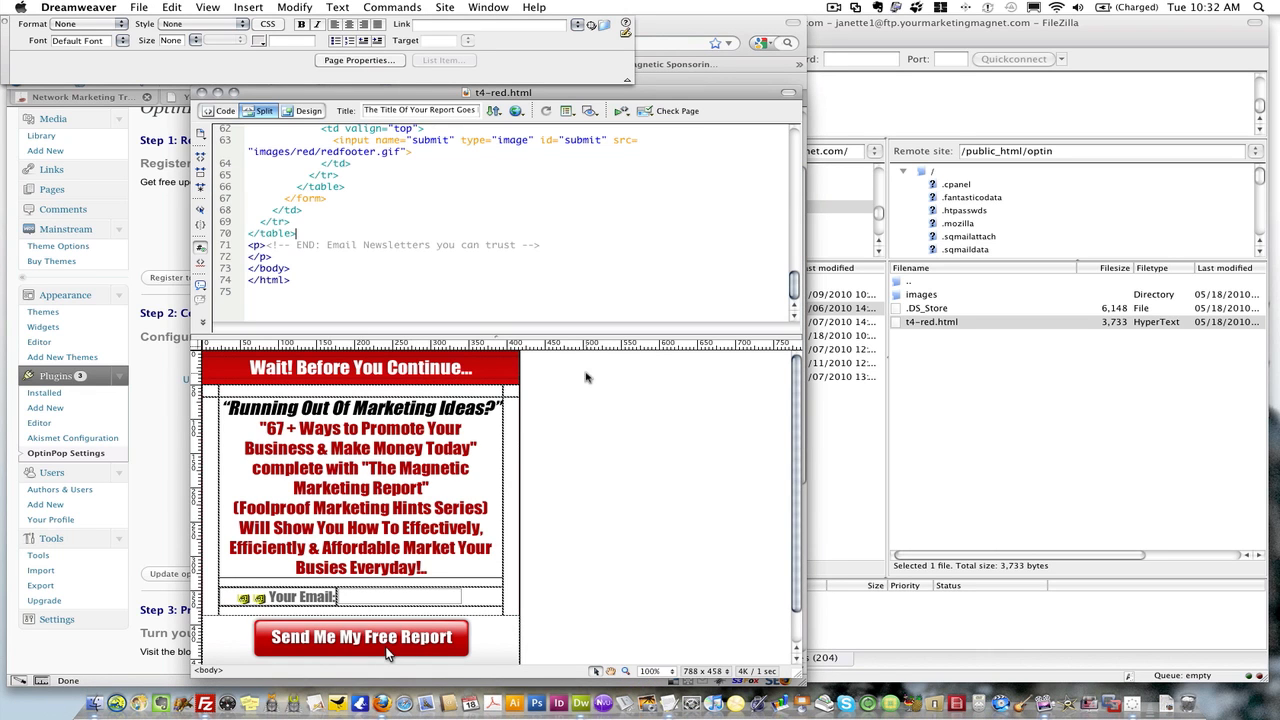
left_click_drag(797, 285, 790, 149)
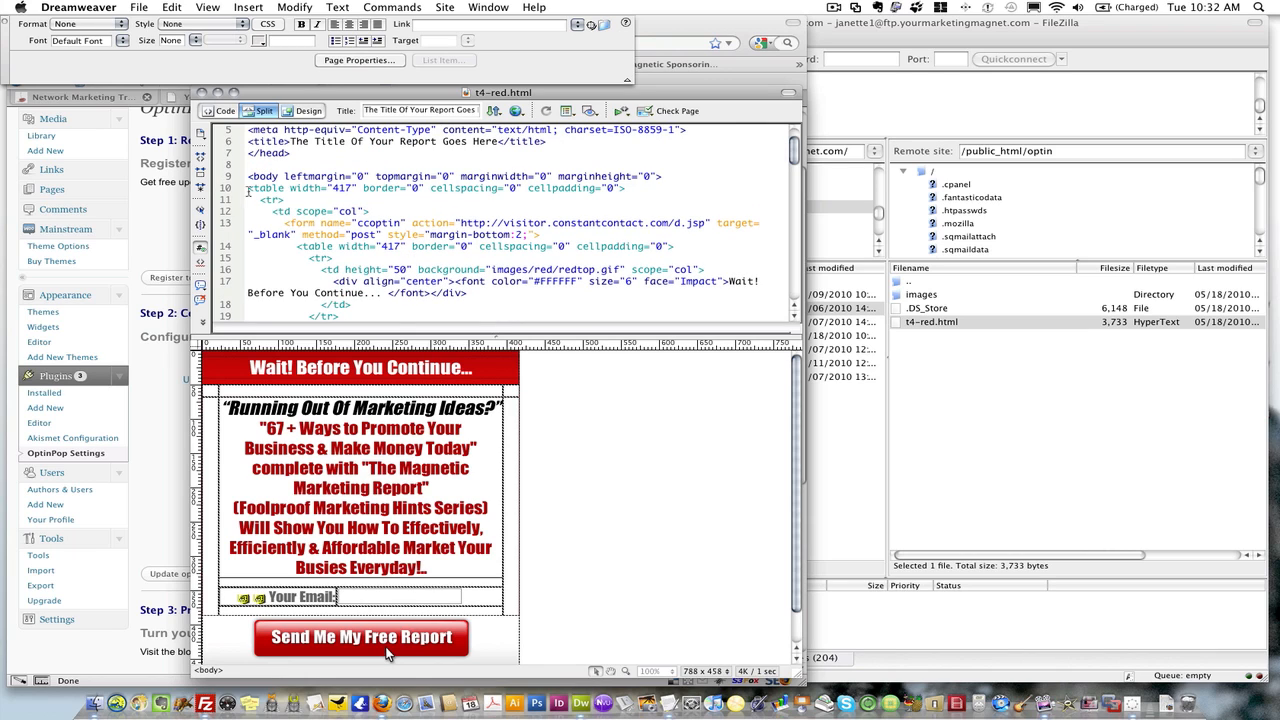
left_click_drag(248, 188, 331, 189)
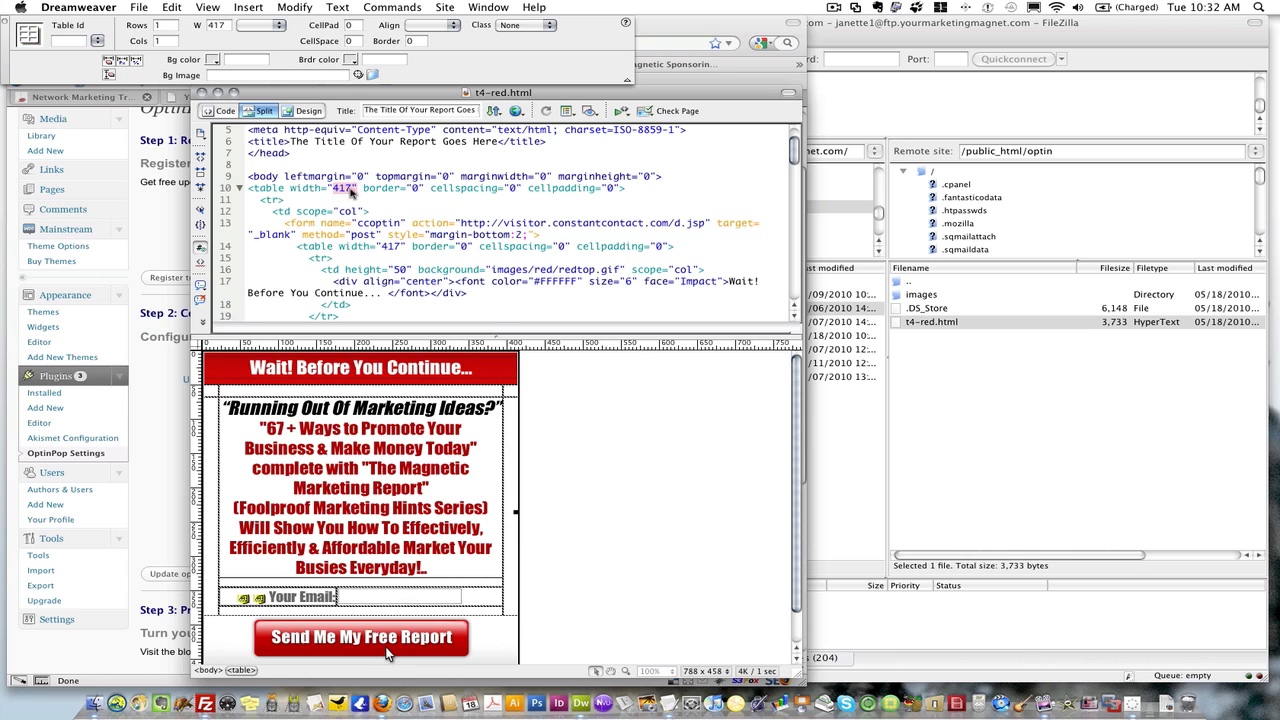
left_click(170, 230)
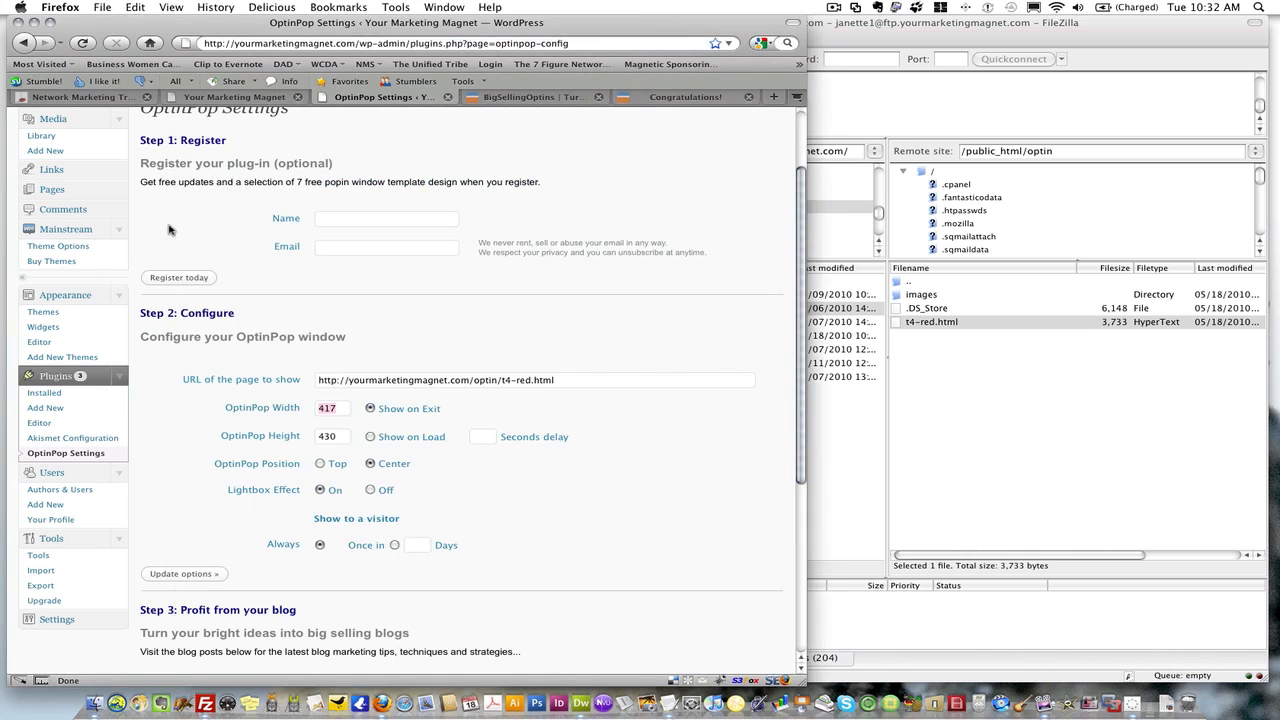
left_click(348, 410)
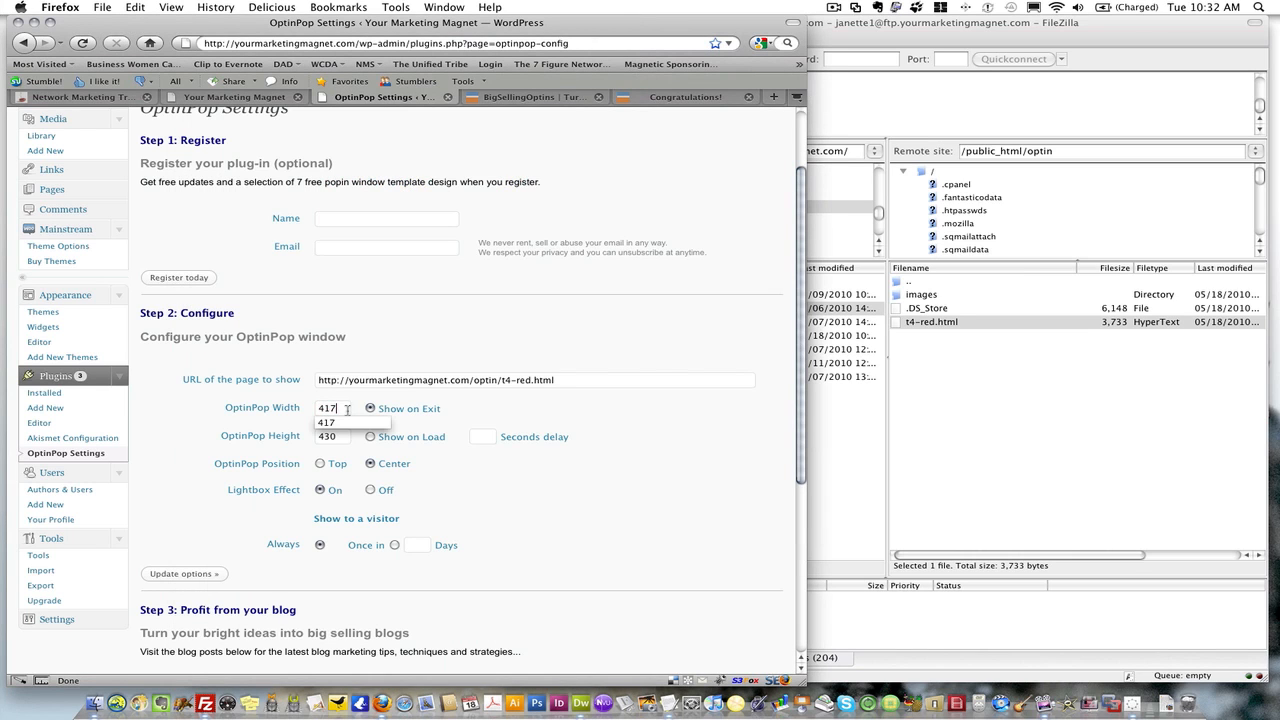
Step: Highlight the OptinPop Height value and compare it with the height of the t4-red.html form design in Dreamweaver
left_click(294, 411)
left_click(342, 438)
double_click(342, 438)
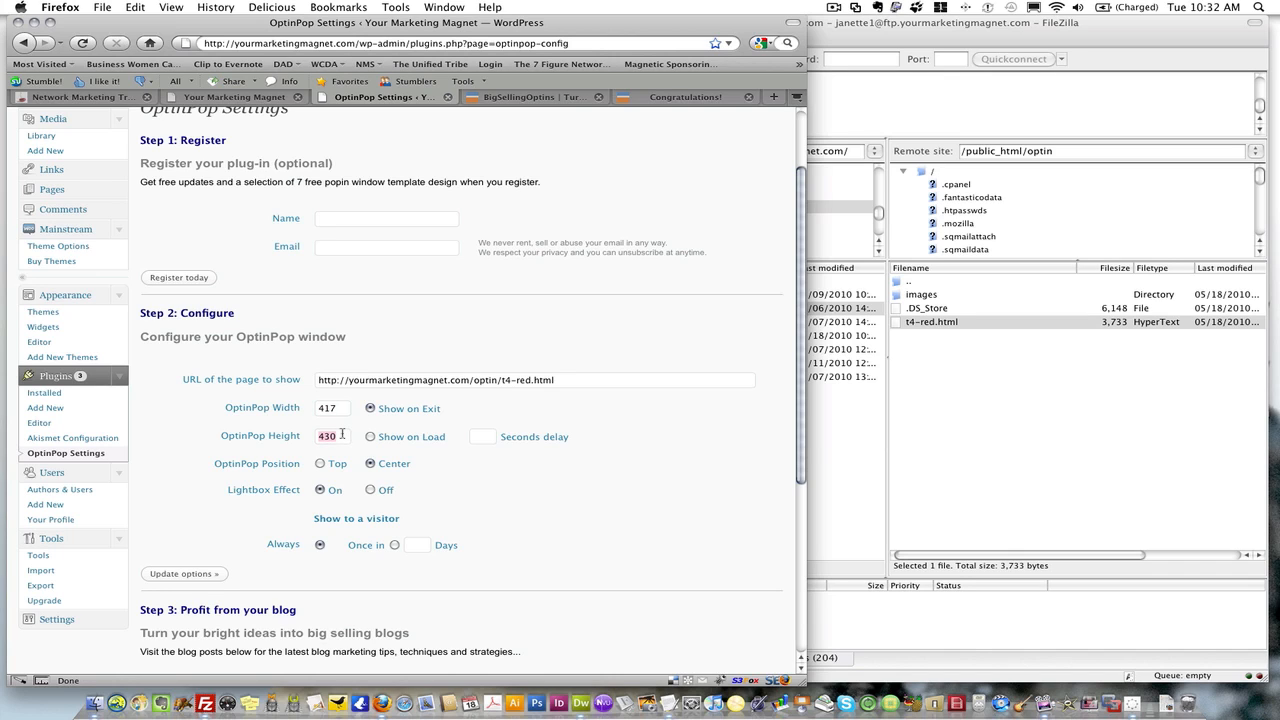
left_click(580, 700)
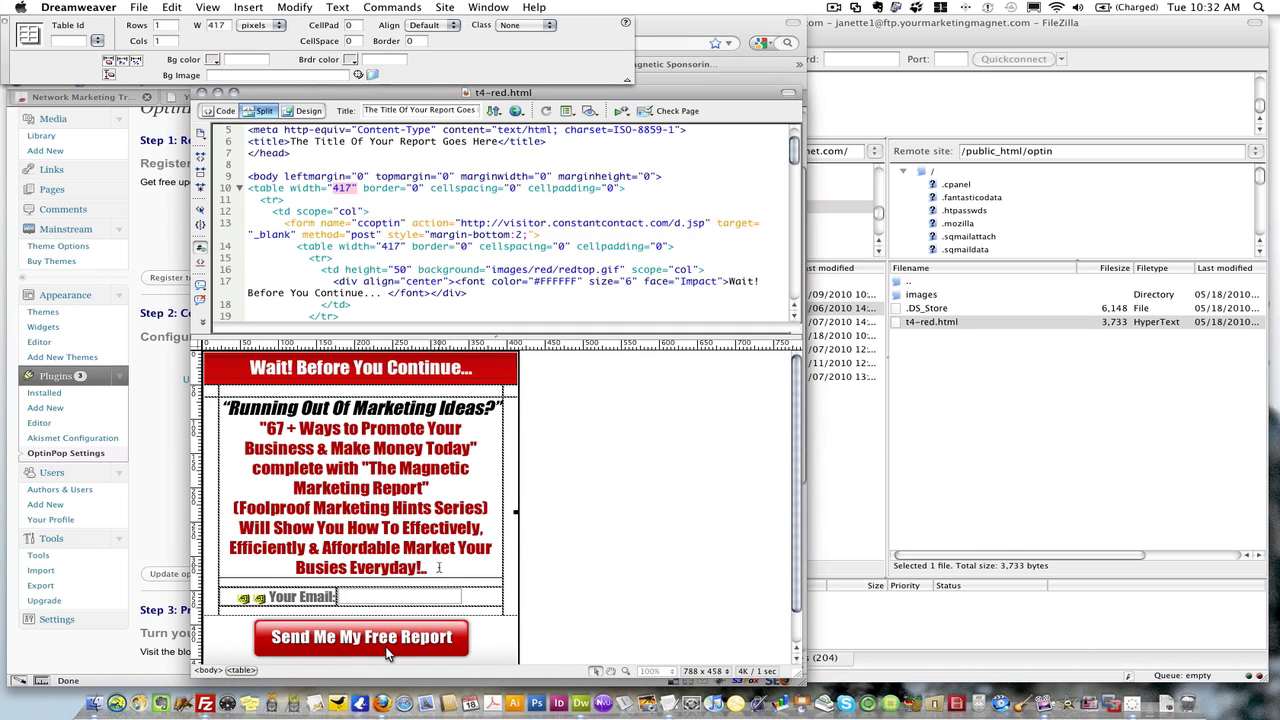
left_click(438, 567)
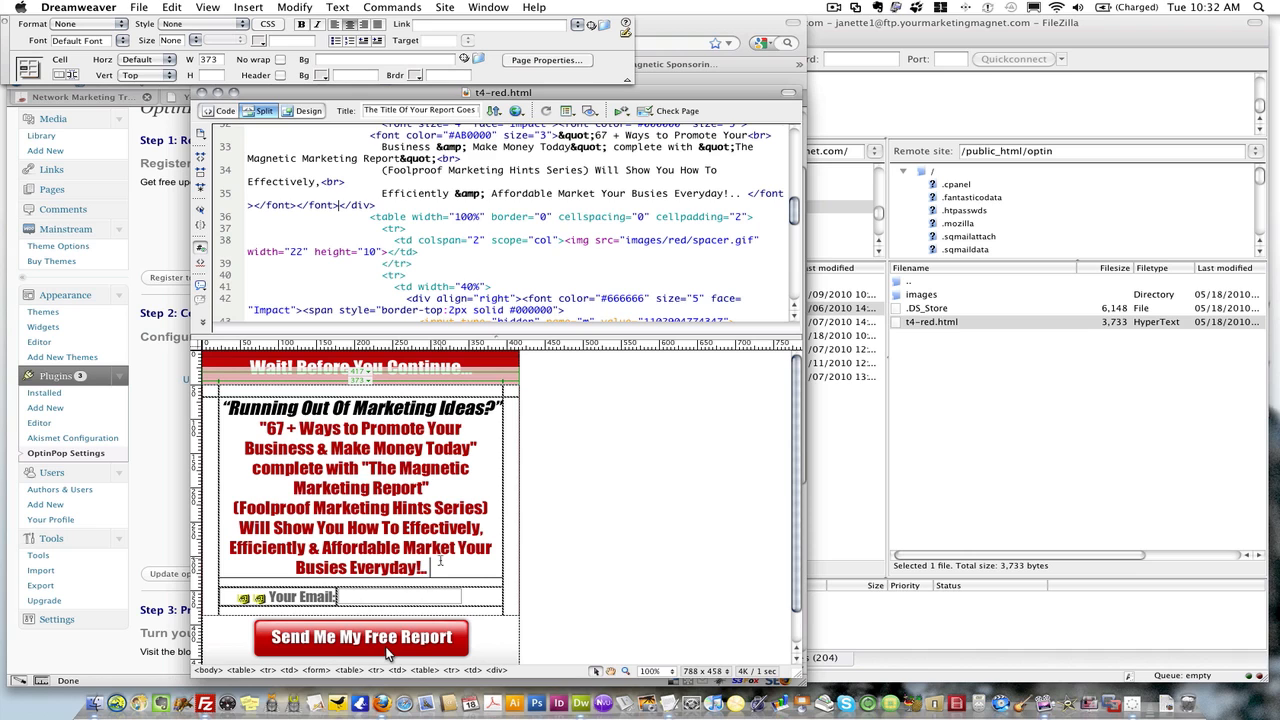
left_click(156, 376)
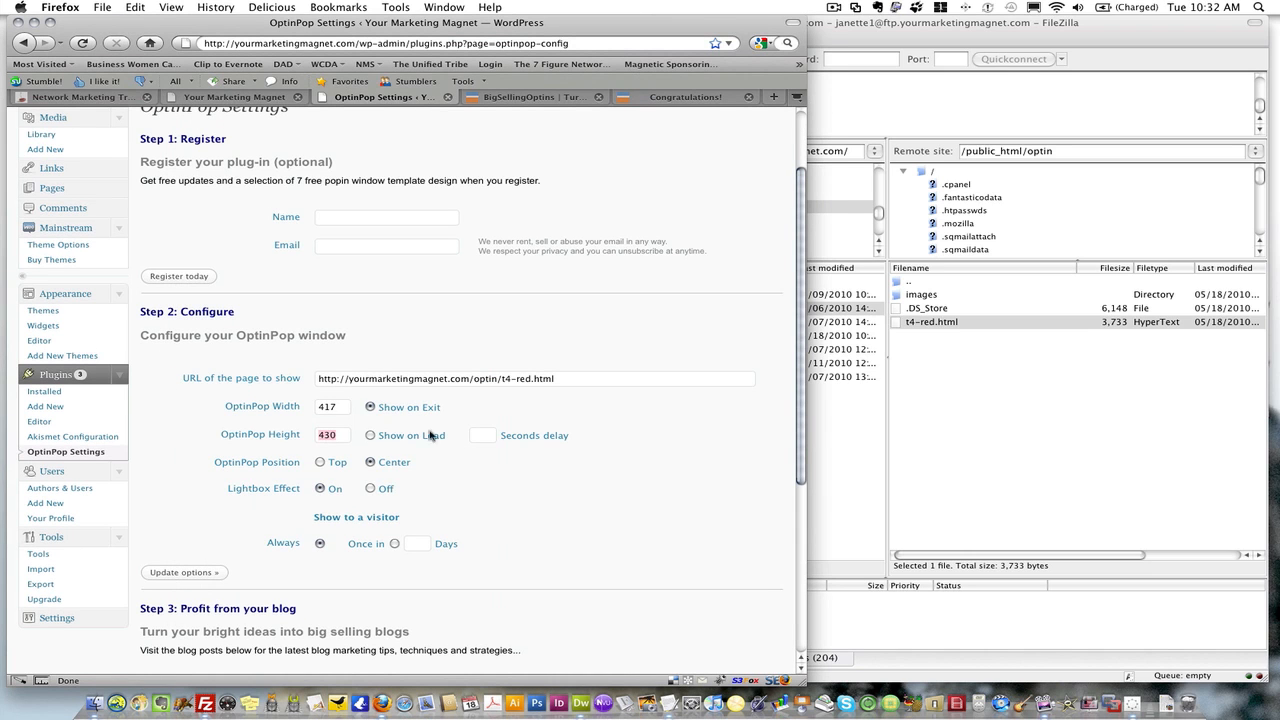
Step: Inspect the Show on Load delay setting, and reload the Network Marketing Training site to view its pop-up example
scroll(480, 465, "down", 3)
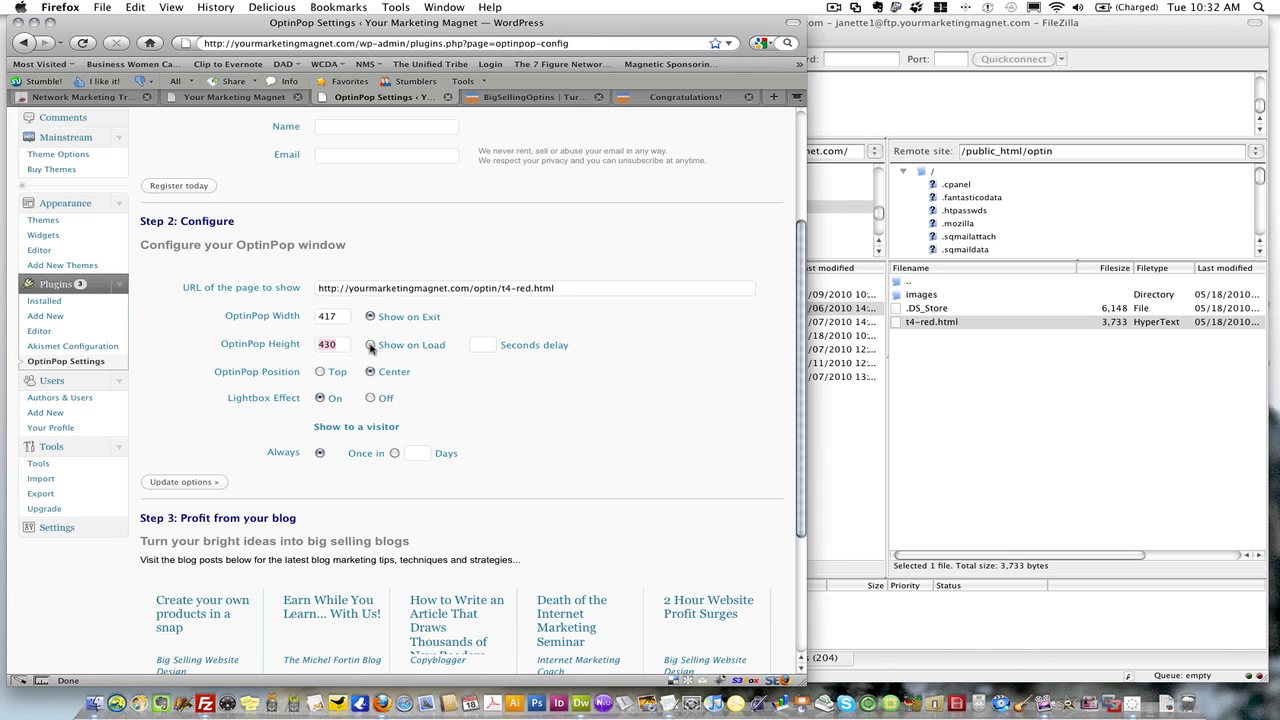
left_click(482, 345)
left_click(105, 98)
left_click(84, 44)
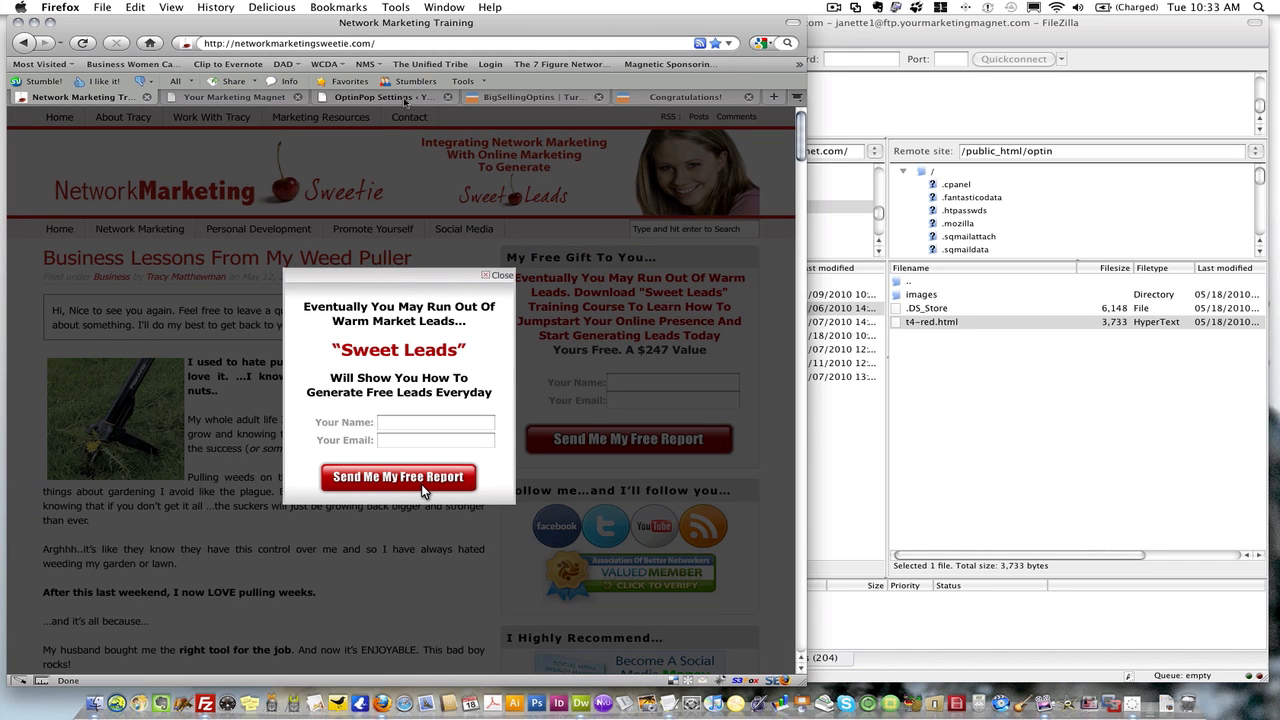
left_click(405, 100)
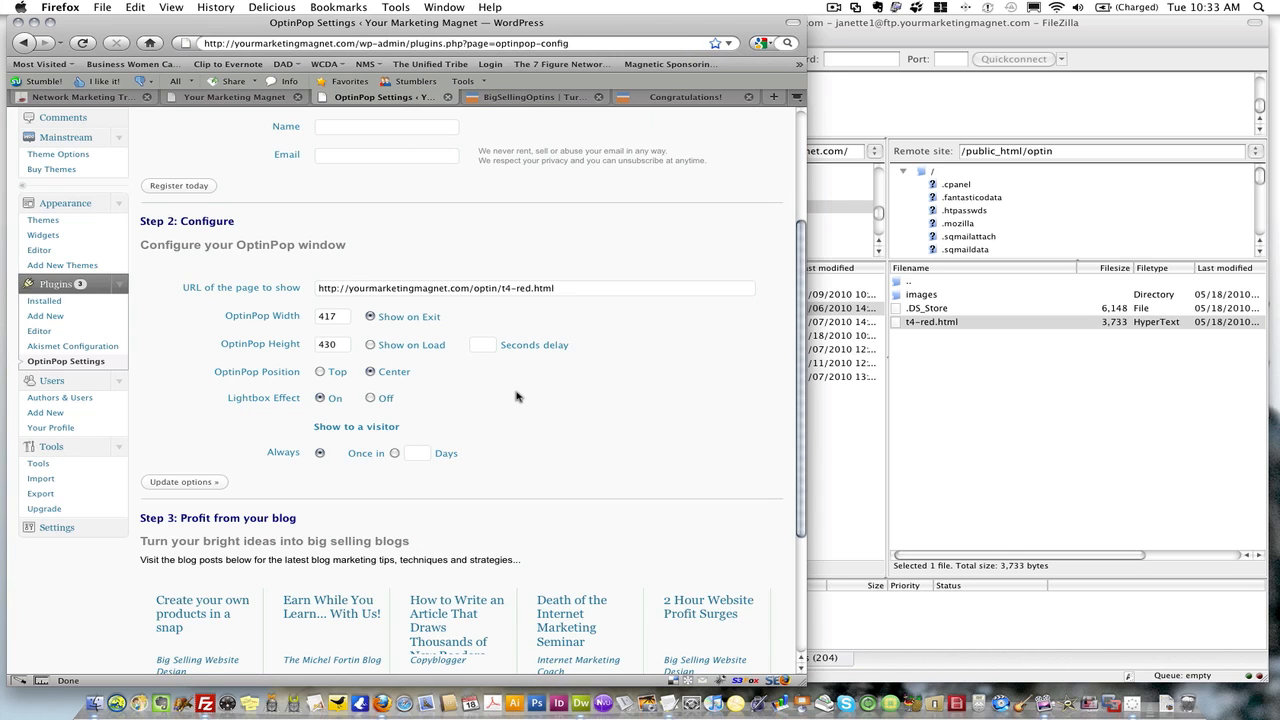
Step: Set OptinPop to always show to a visitor, and save the plugin options
scroll(516, 397, "down", 3)
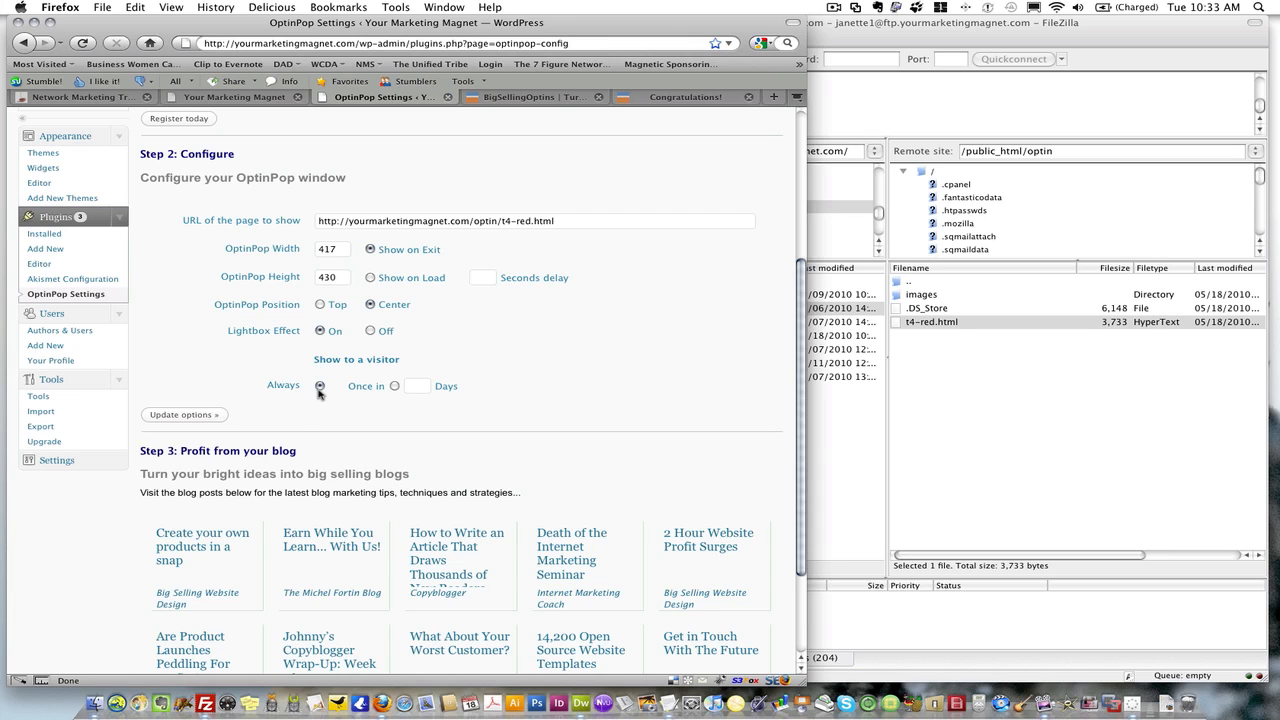
scroll(319, 396, "up", 1)
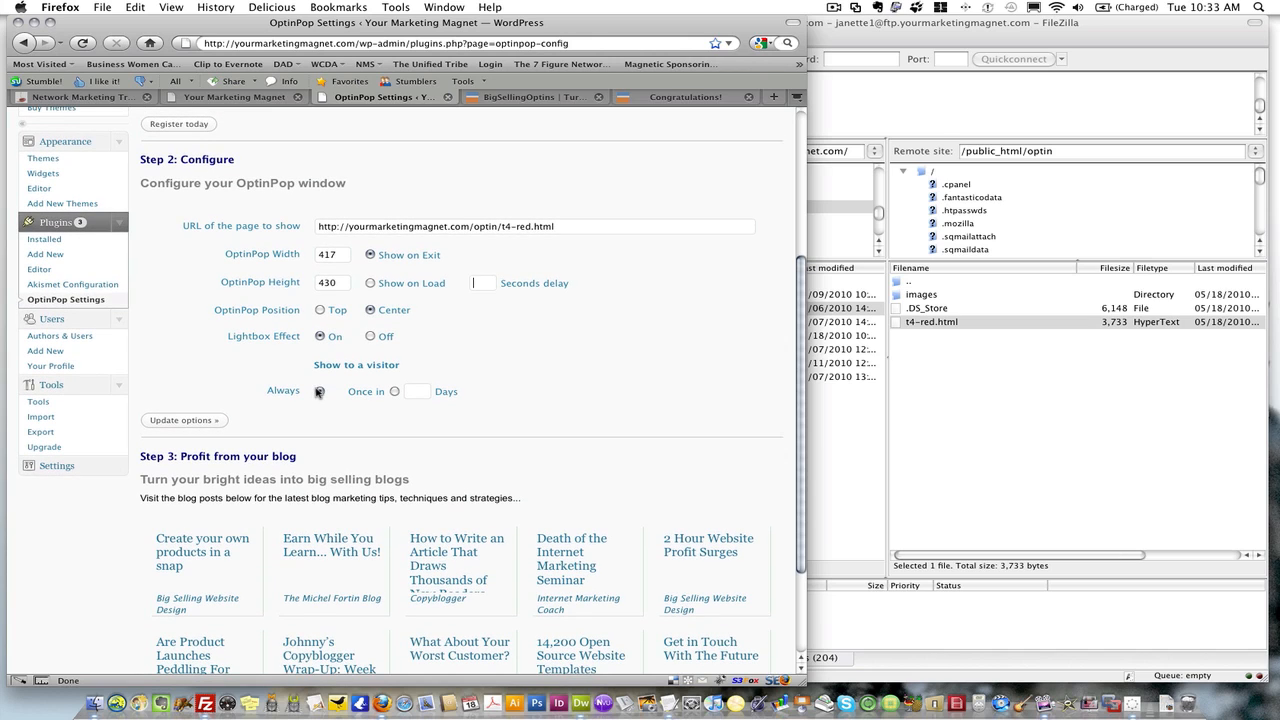
left_click(319, 391)
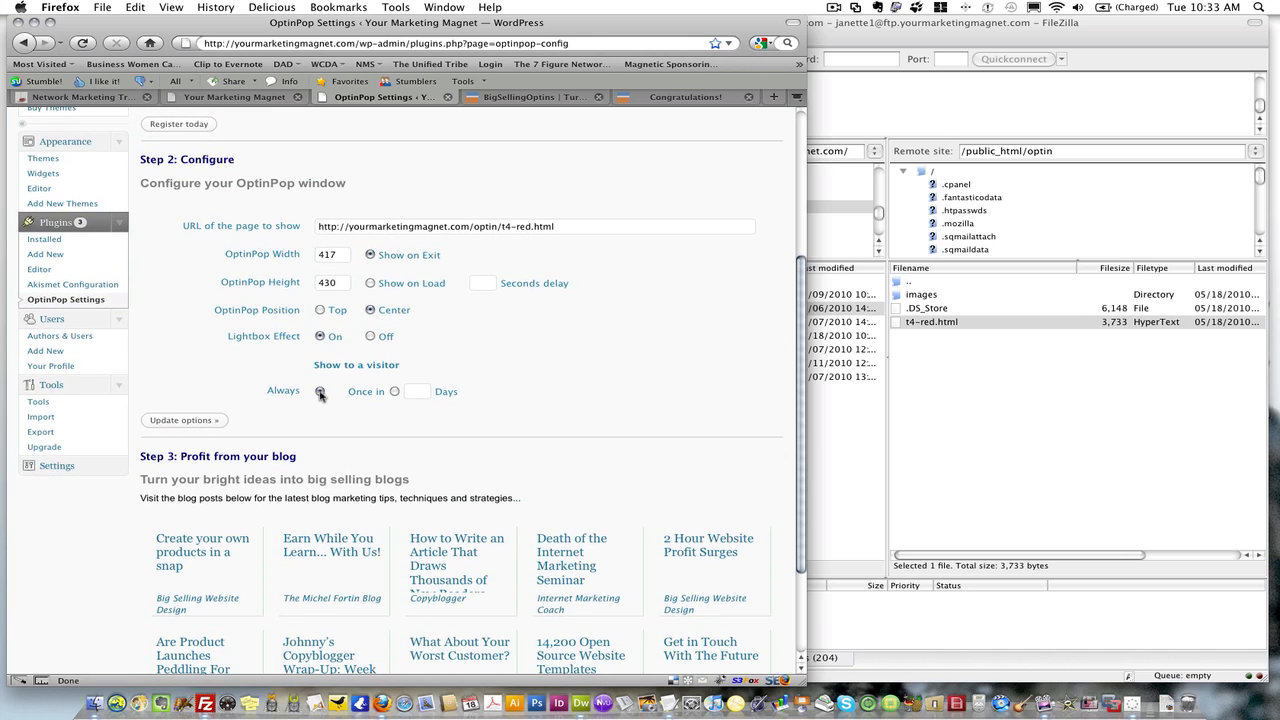
left_click(170, 421)
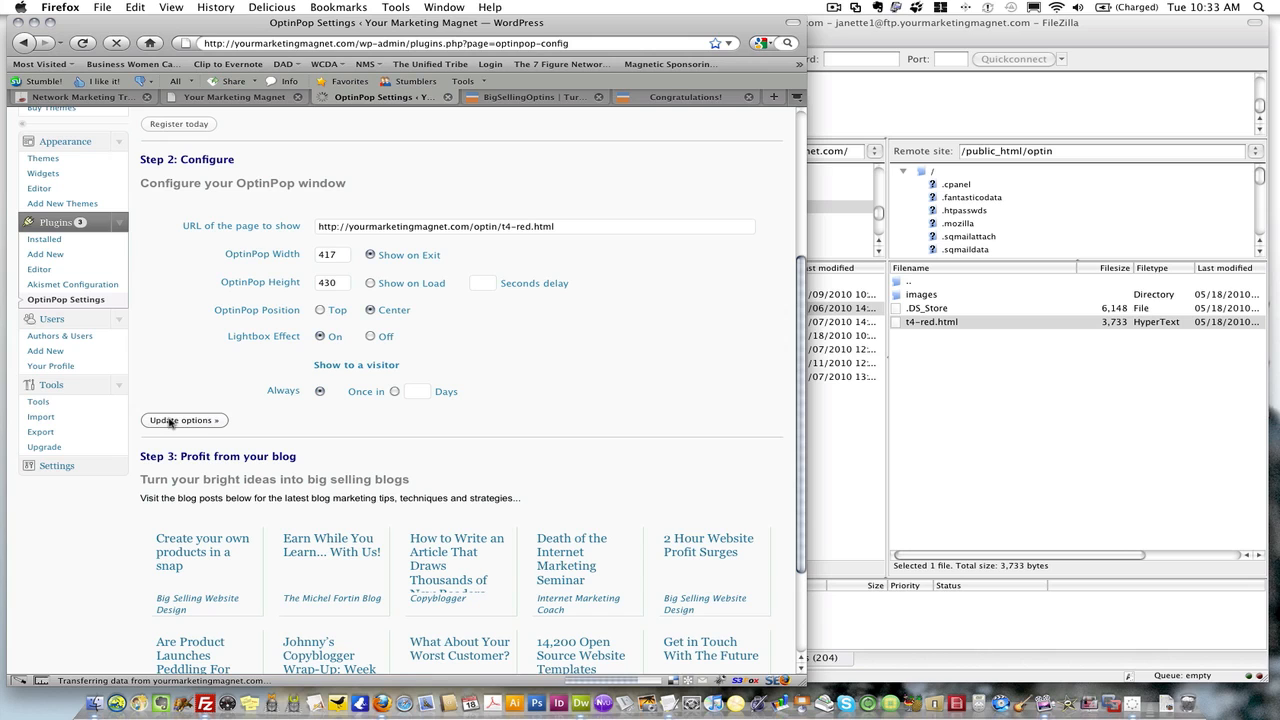
Step: Reload the Your Marketing Magnet home page to test the opt-in pop-up, and open the screen recorder's menu
left_click(229, 99)
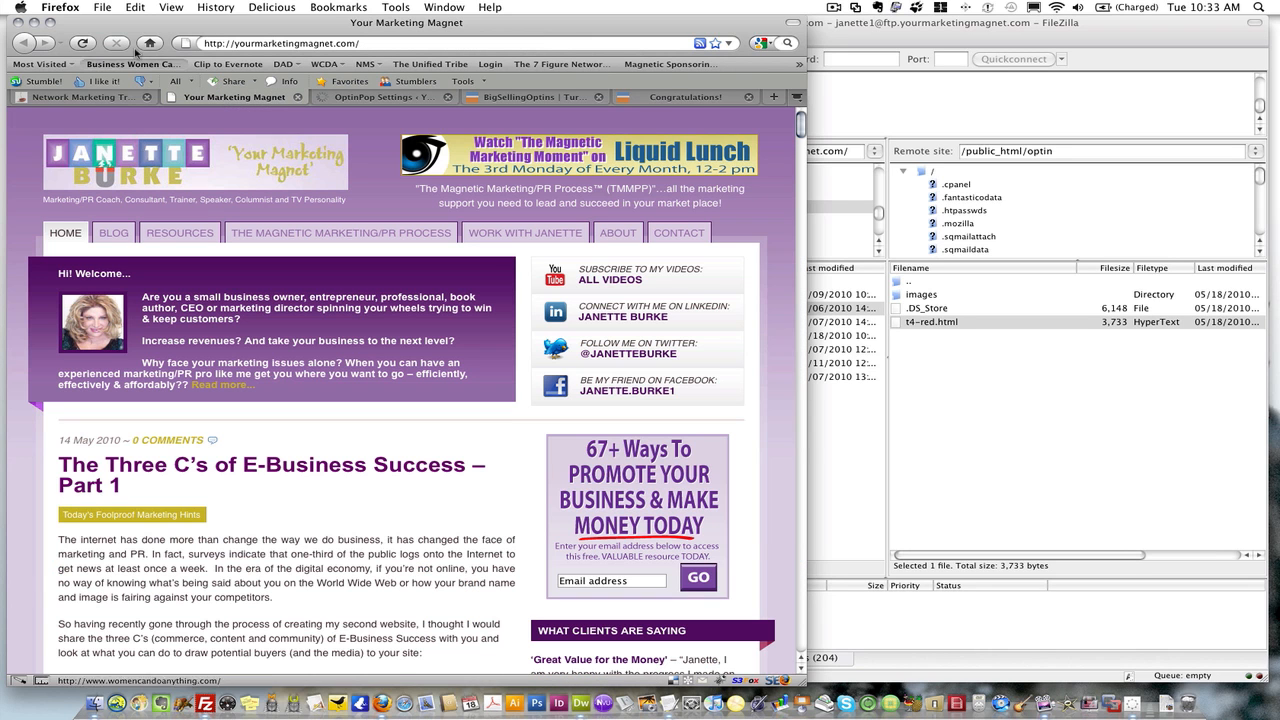
left_click(82, 43)
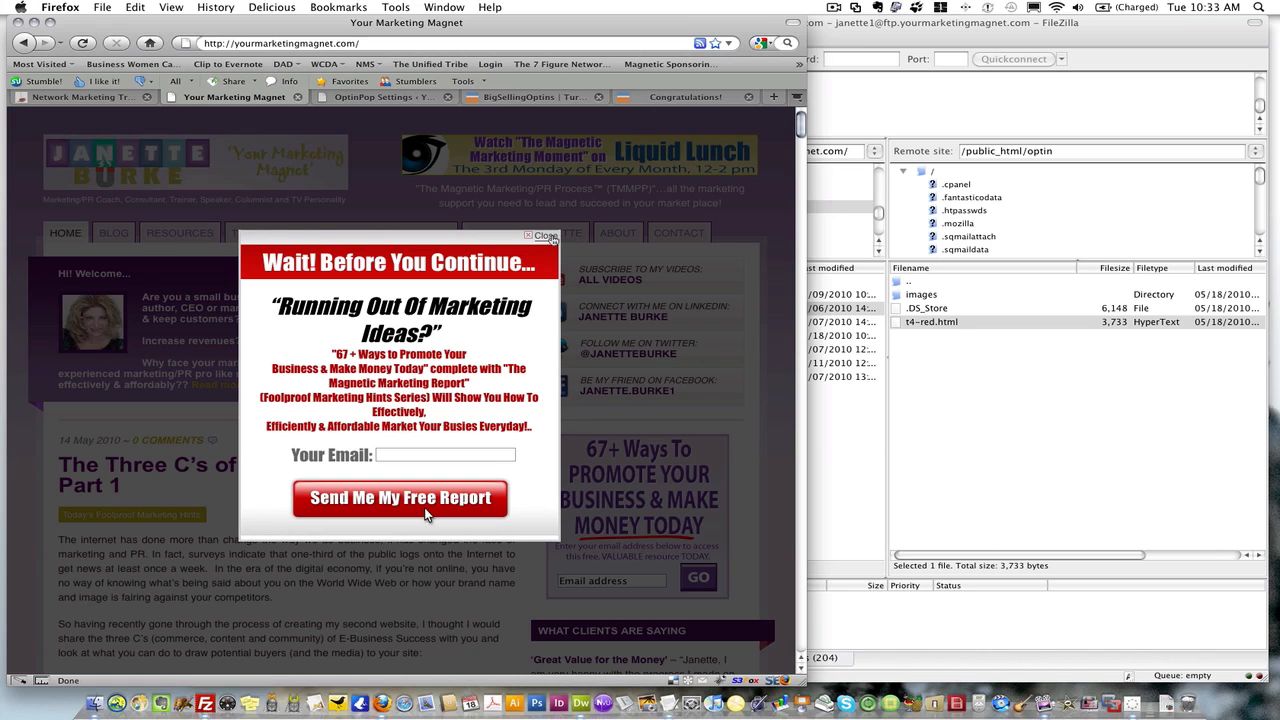
left_click(835, 8)
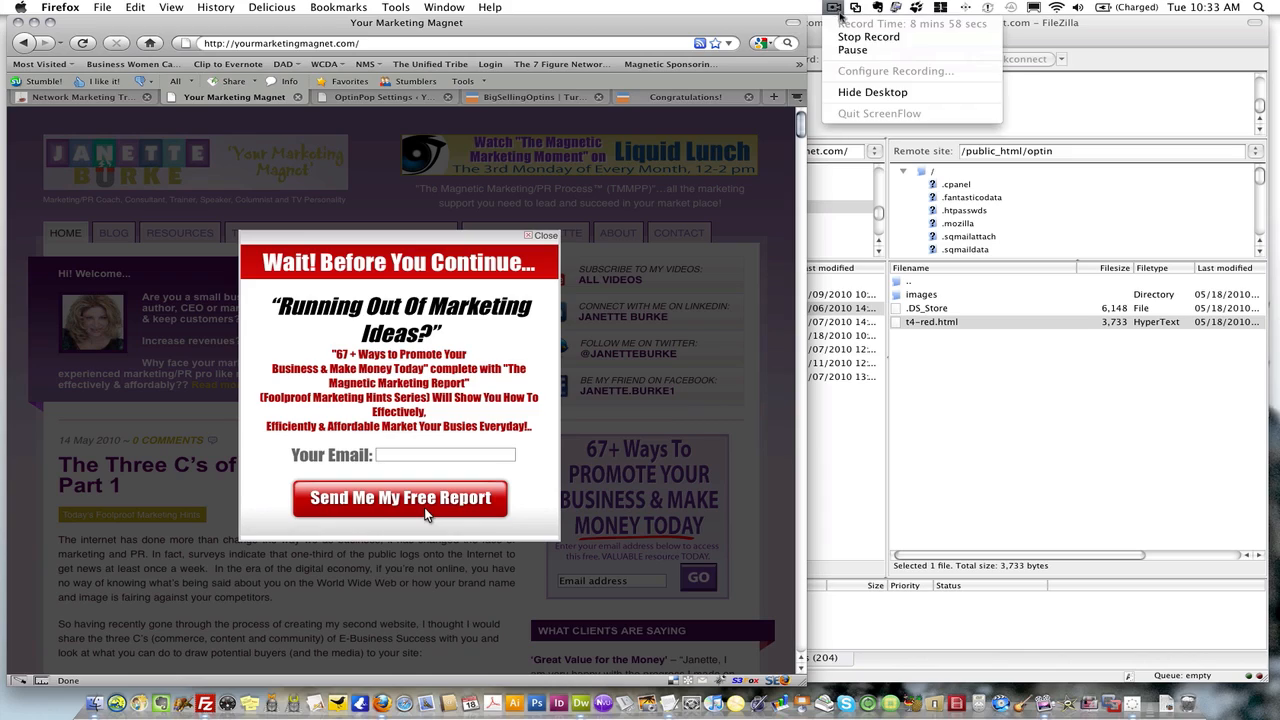